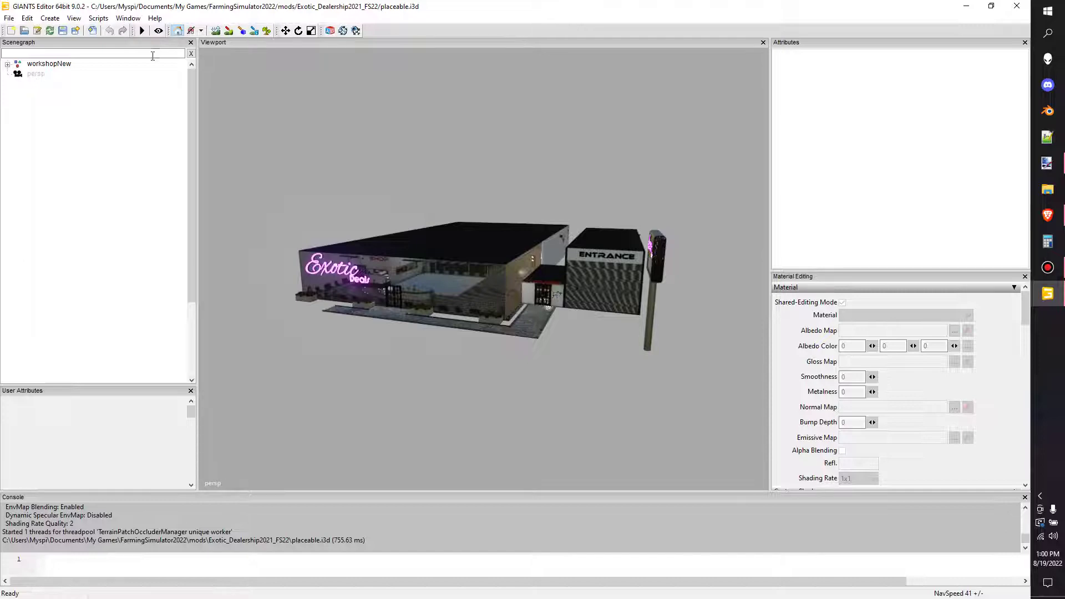
Step: Undock the Scenegraph into a floating window and move it to the upper left
{"action": "left_click_drag", "start_coordinate": [157, 42], "coordinate": [584, 141]}
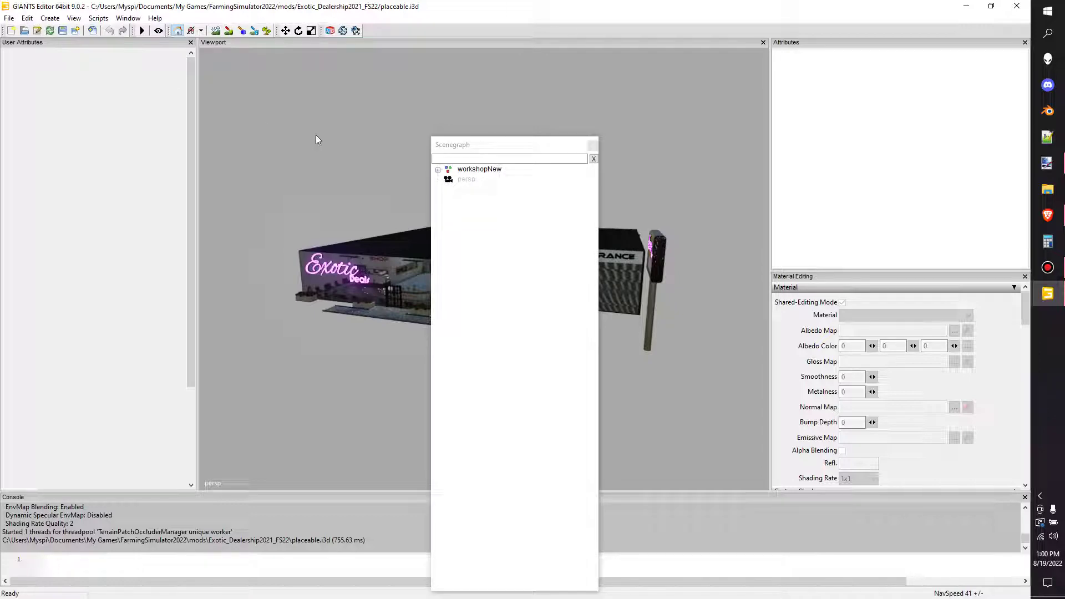
{"action": "left_click", "coordinate": [499, 159]}
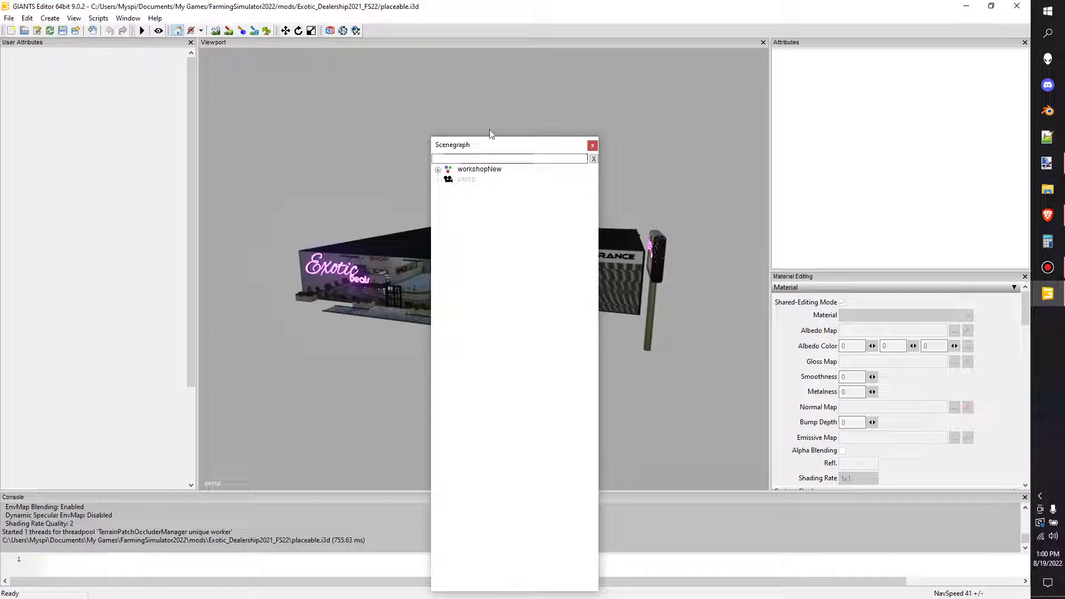
{"action": "left_click_drag", "start_coordinate": [471, 144], "coordinate": [50, 67]}
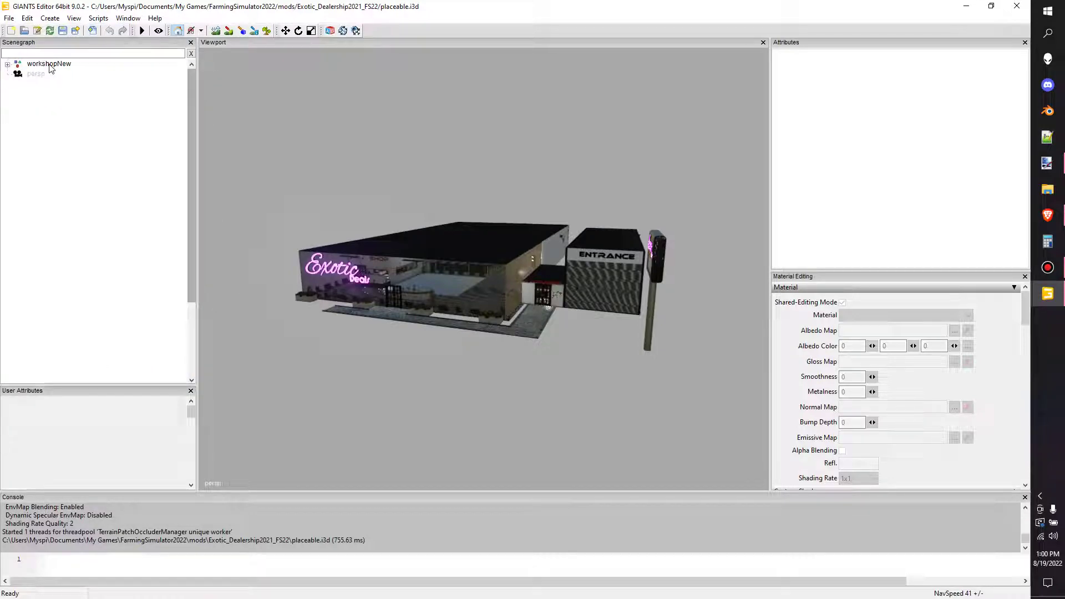
Step: Expand workshopNew and switch to another open GIANTS Editor window
{"action": "left_click", "coordinate": [8, 64]}
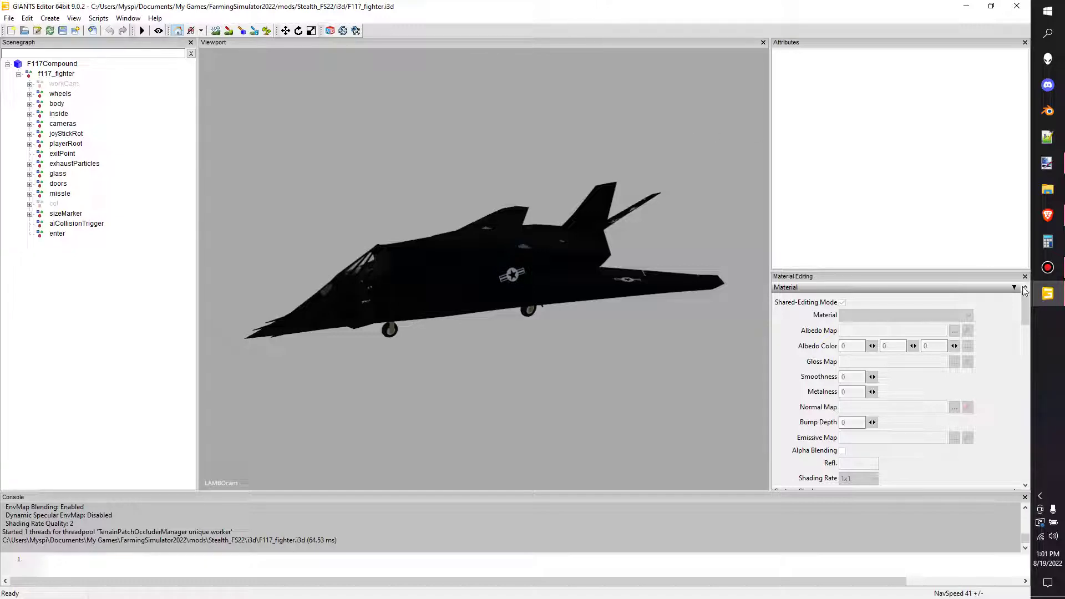
{"action": "mouse_move", "coordinate": [1043, 299]}
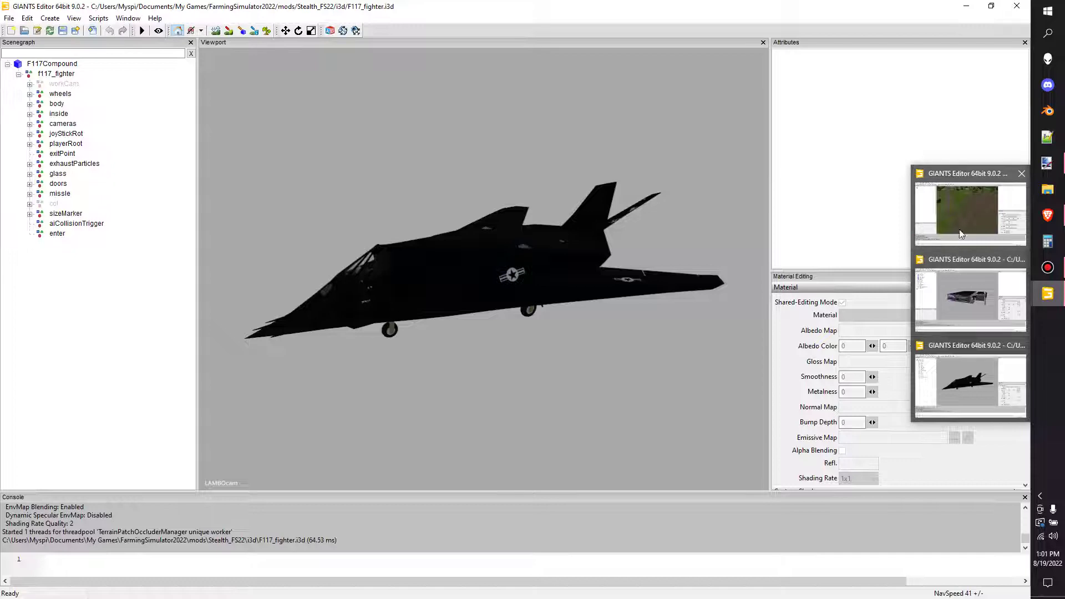
{"action": "left_click", "coordinate": [967, 213]}
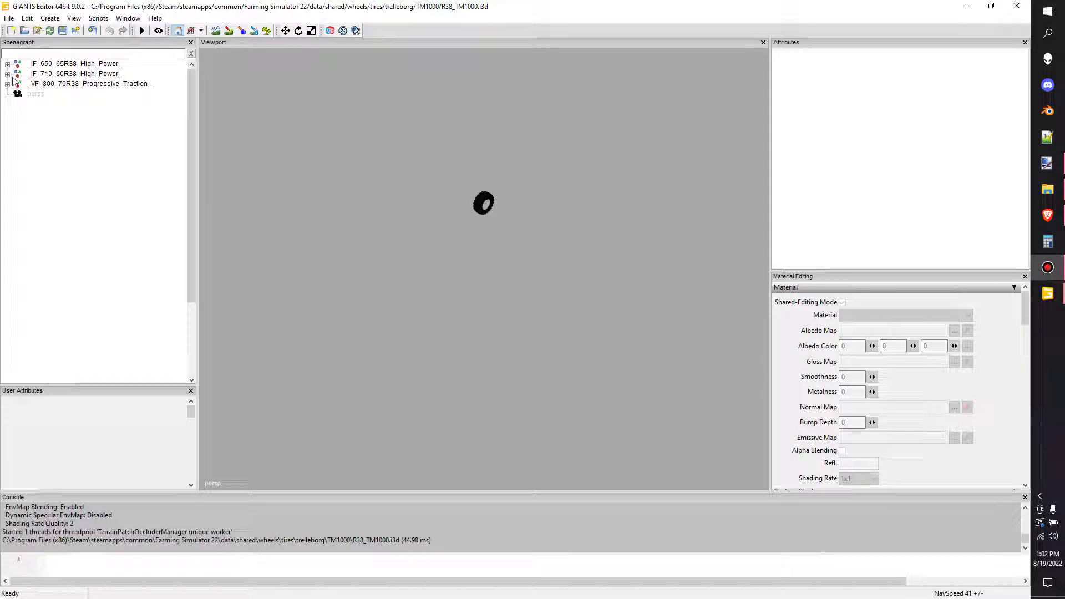
Step: Inspect the _IF_710_60R38_High_Power_ and _VF_800_70R38_Progressive_Traction_ tire nodes, expand and collapse one, then deselect
{"action": "left_click", "coordinate": [45, 76]}
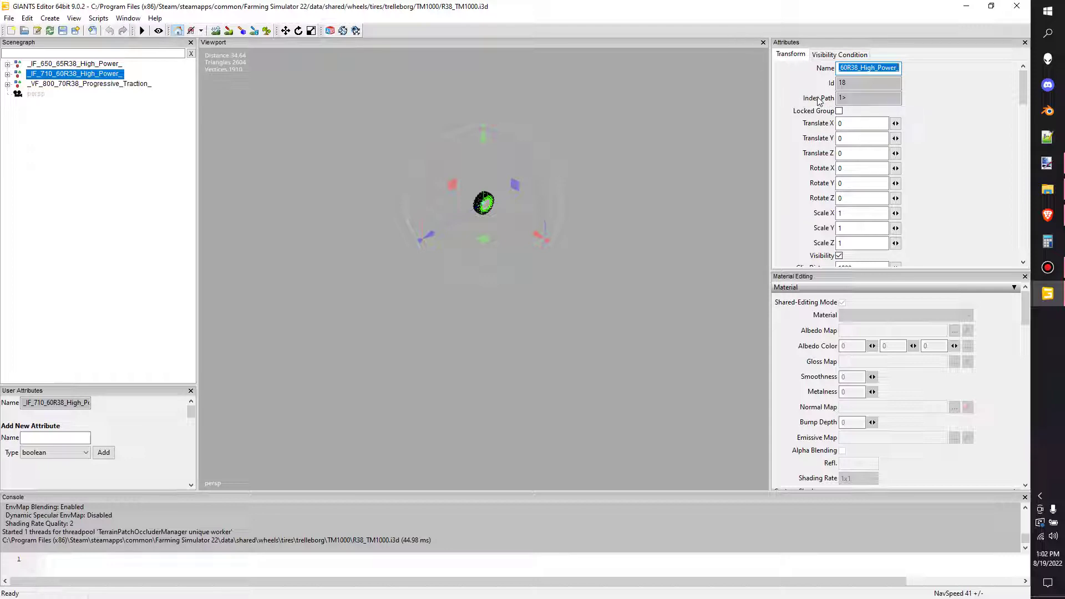
{"action": "left_click", "coordinate": [33, 78]}
{"action": "left_click", "coordinate": [57, 86]}
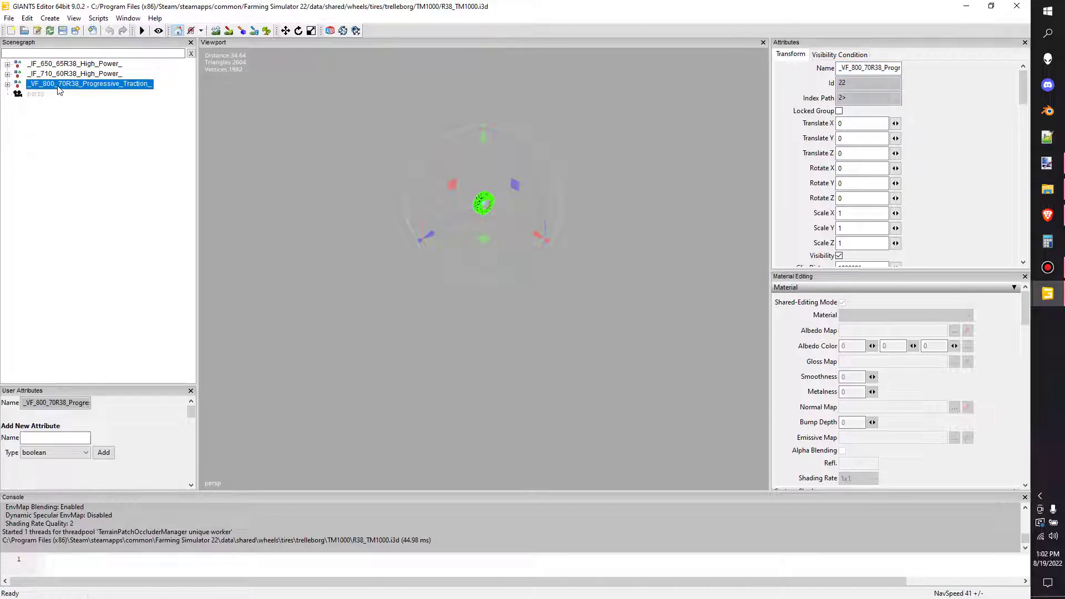
{"action": "left_click", "coordinate": [8, 74]}
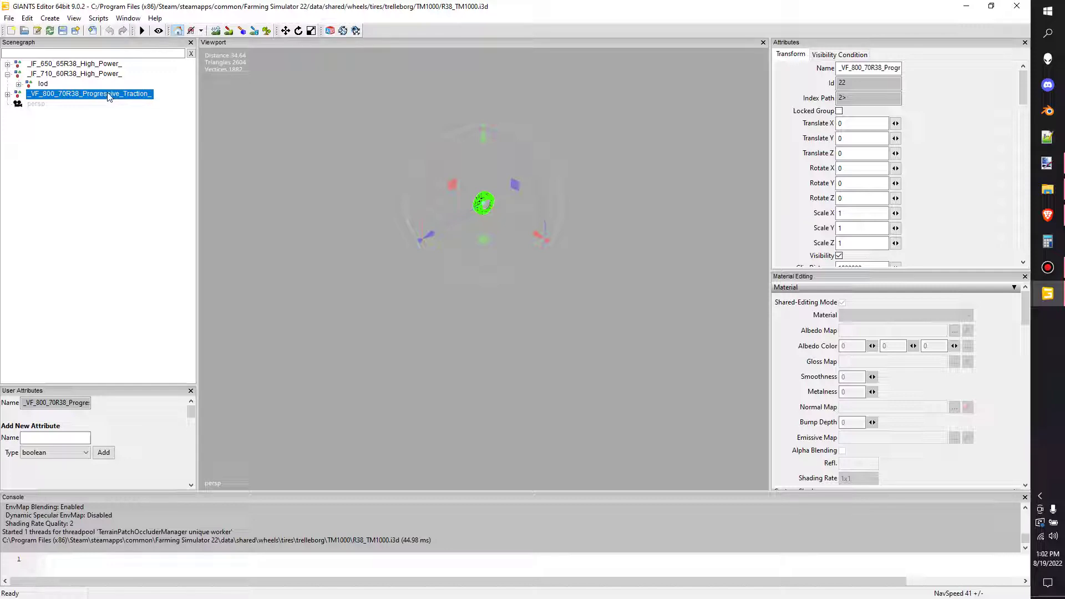
{"action": "left_click", "coordinate": [7, 74]}
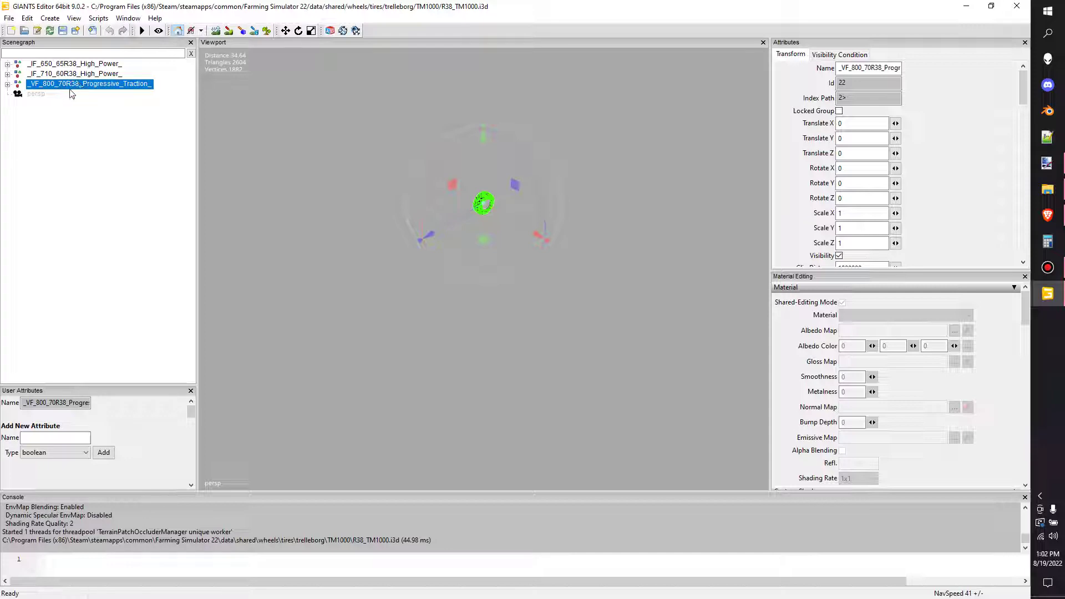
{"action": "left_click", "coordinate": [91, 159]}
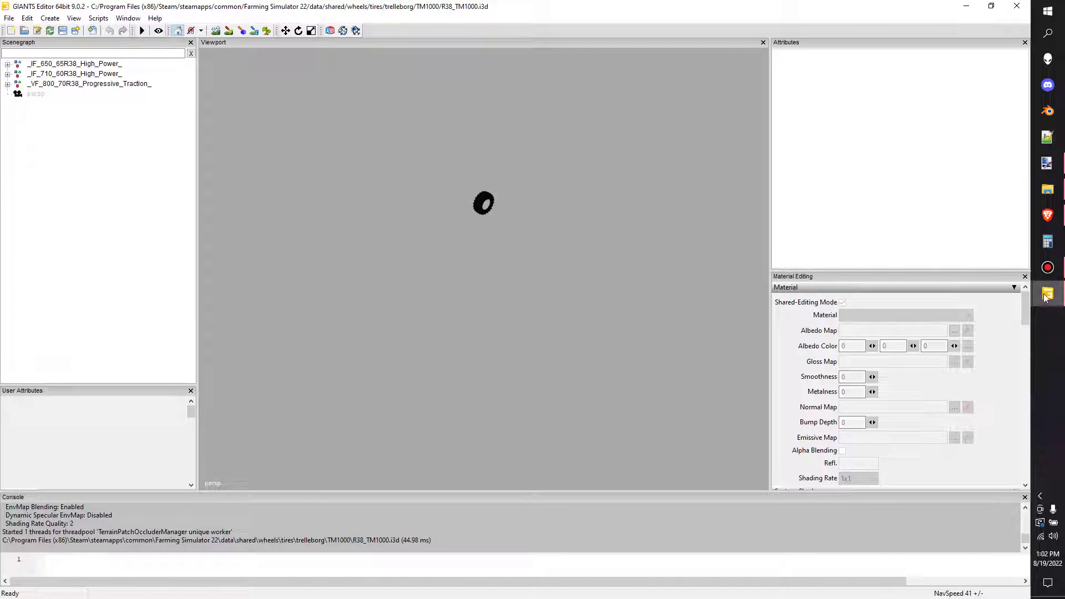
Step: Switch to F117_fighter.i3d, collapse F117Compound, and select then deselect it
{"action": "mouse_move", "coordinate": [1046, 293]}
{"action": "left_click", "coordinate": [977, 347]}
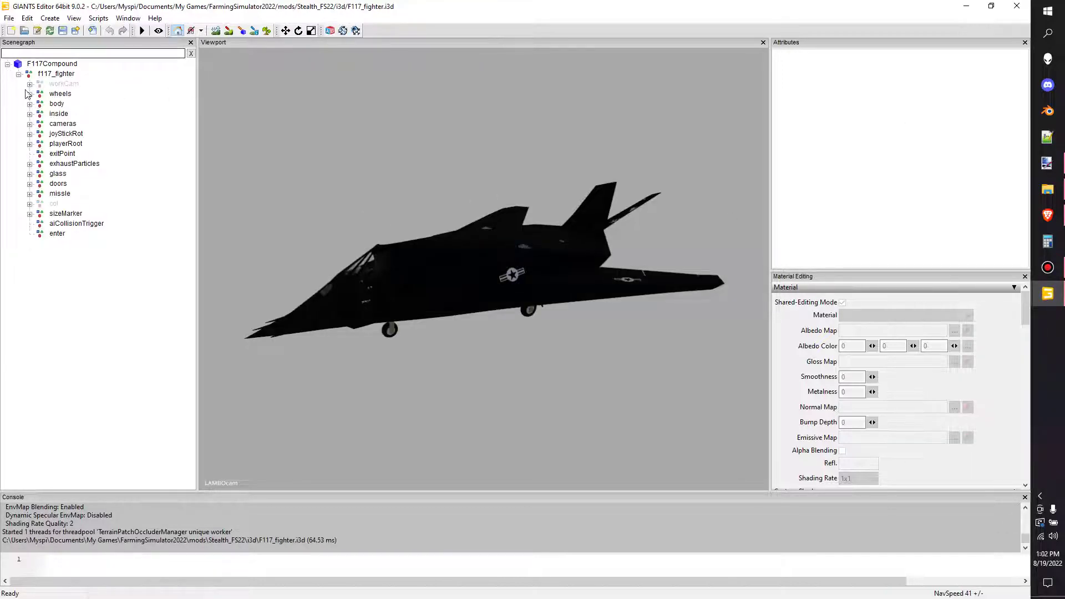
{"action": "left_click", "coordinate": [8, 64]}
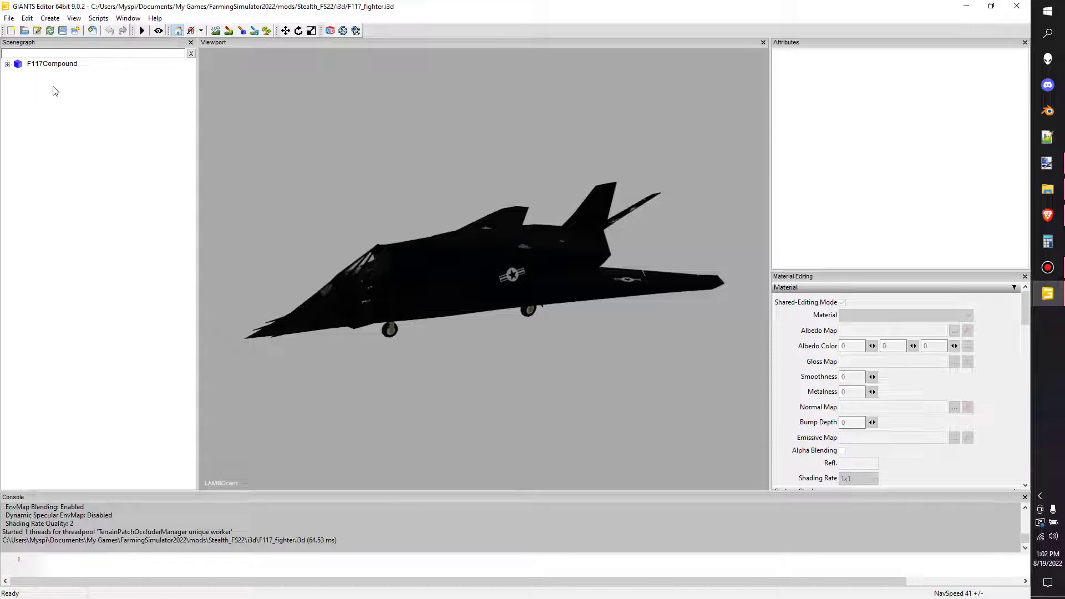
{"action": "left_click", "coordinate": [52, 65]}
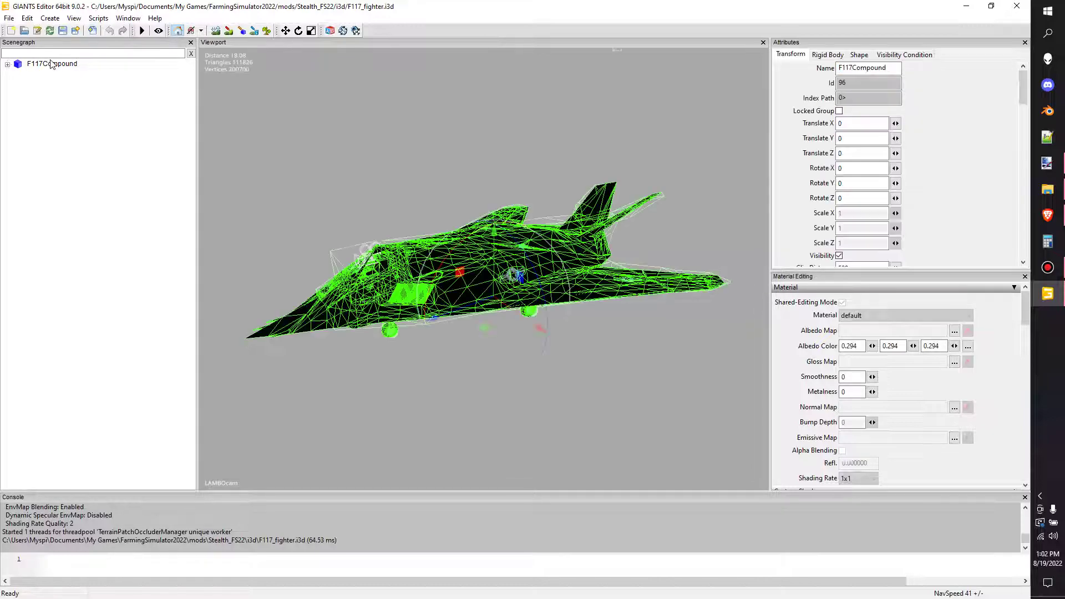
{"action": "left_click", "coordinate": [8, 74]}
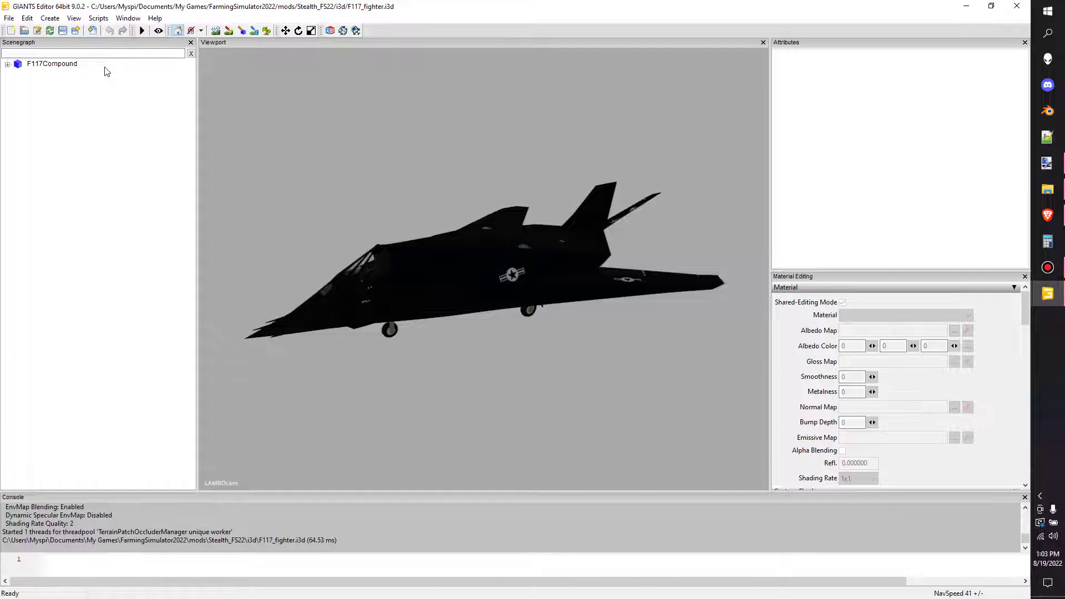
{"action": "left_click", "coordinate": [1047, 294]}
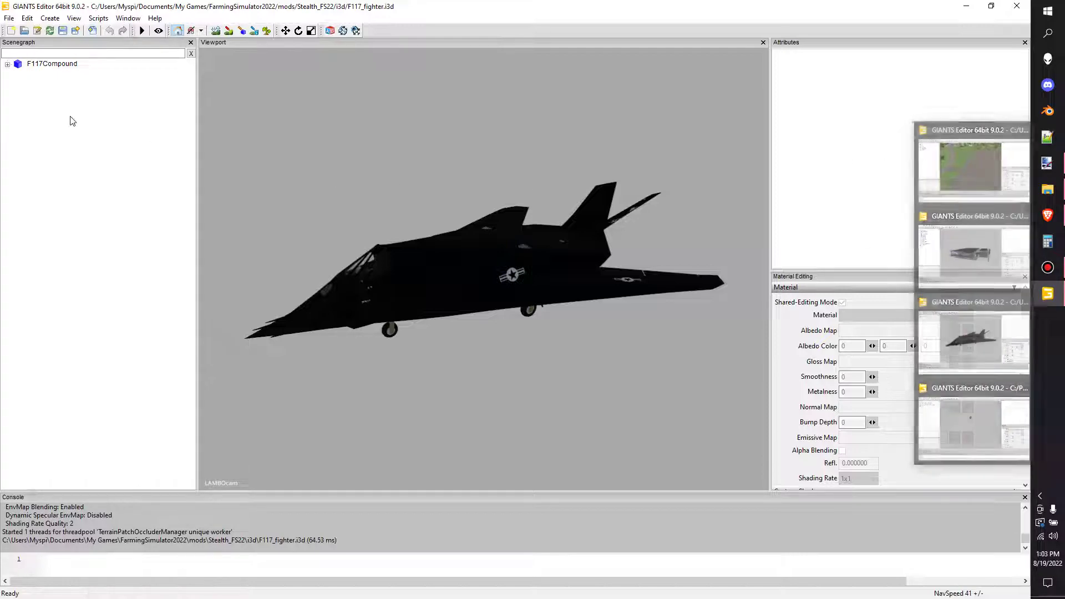
Step: Add a plane with Create > Primitives > Plane and deselect it
{"action": "left_click", "coordinate": [51, 19]}
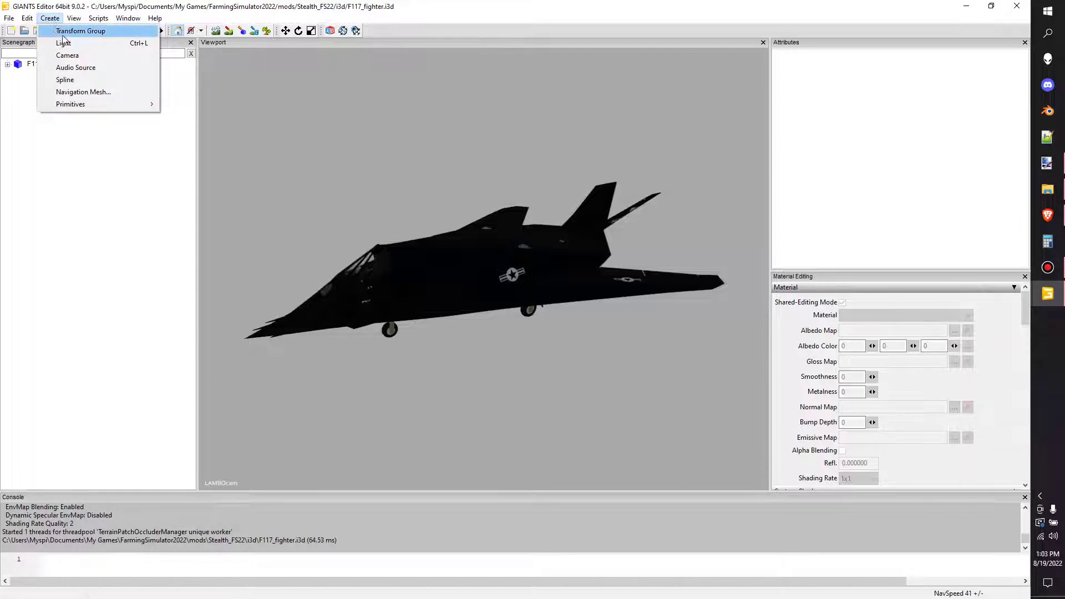
{"action": "mouse_move", "coordinate": [133, 103]}
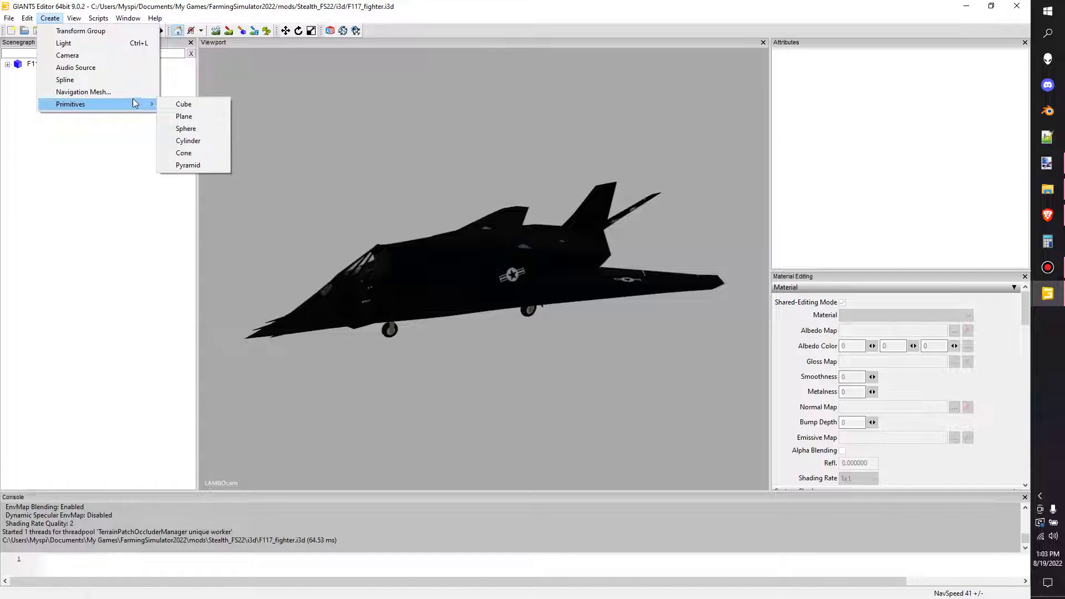
{"action": "left_click", "coordinate": [201, 116]}
{"action": "left_click", "coordinate": [68, 130]}
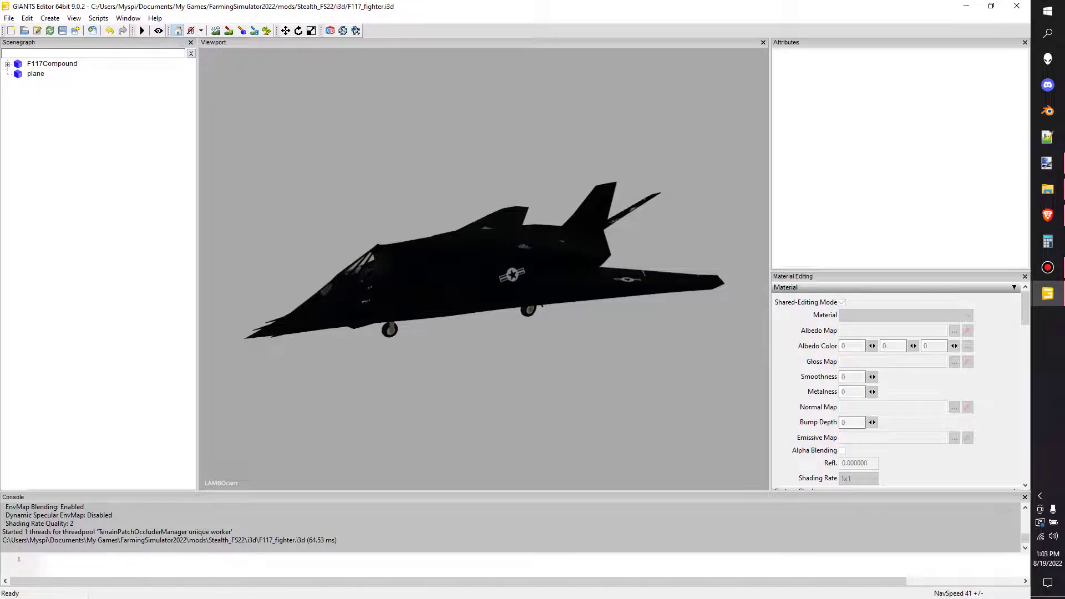
{"action": "key", "text": "alt+Tab"}
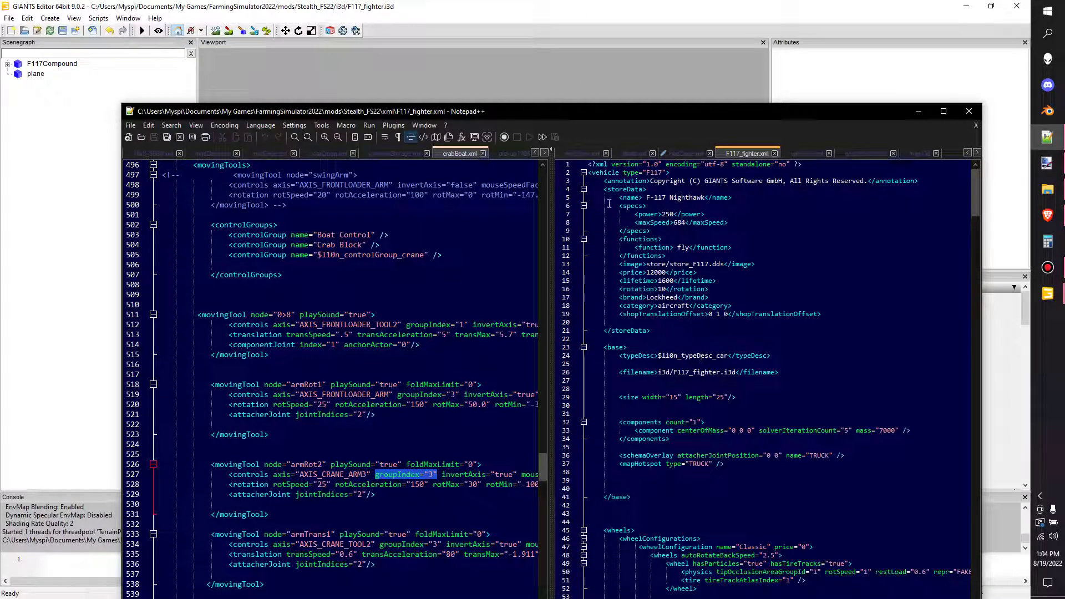
Step: Widen the F117_fighter.xml pane to fill most of the Notepad++ window
{"action": "left_click_drag", "start_coordinate": [547, 314], "coordinate": [167, 388]}
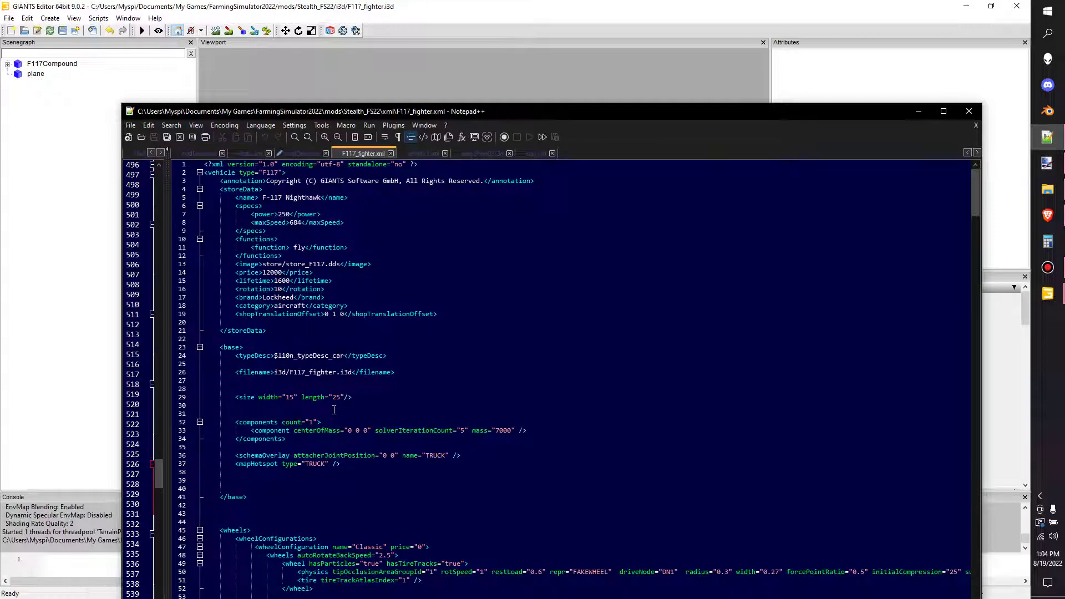
{"action": "scroll", "coordinate": [338, 432], "scroll_direction": "up", "scroll_amount": 2, "text": "ctrl"}
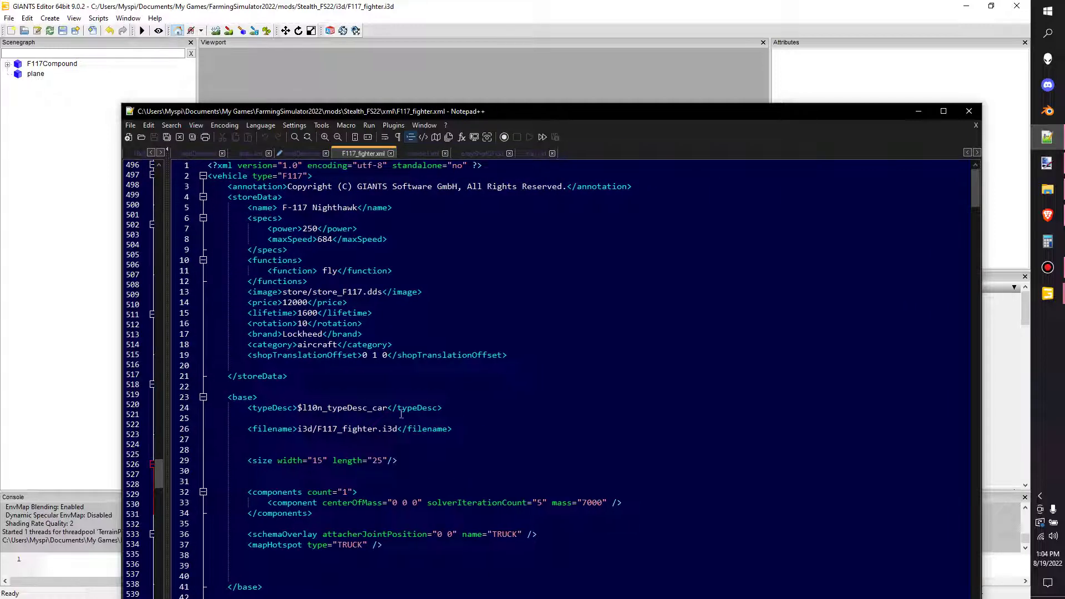
{"action": "scroll", "coordinate": [421, 398], "scroll_direction": "down", "scroll_amount": 2}
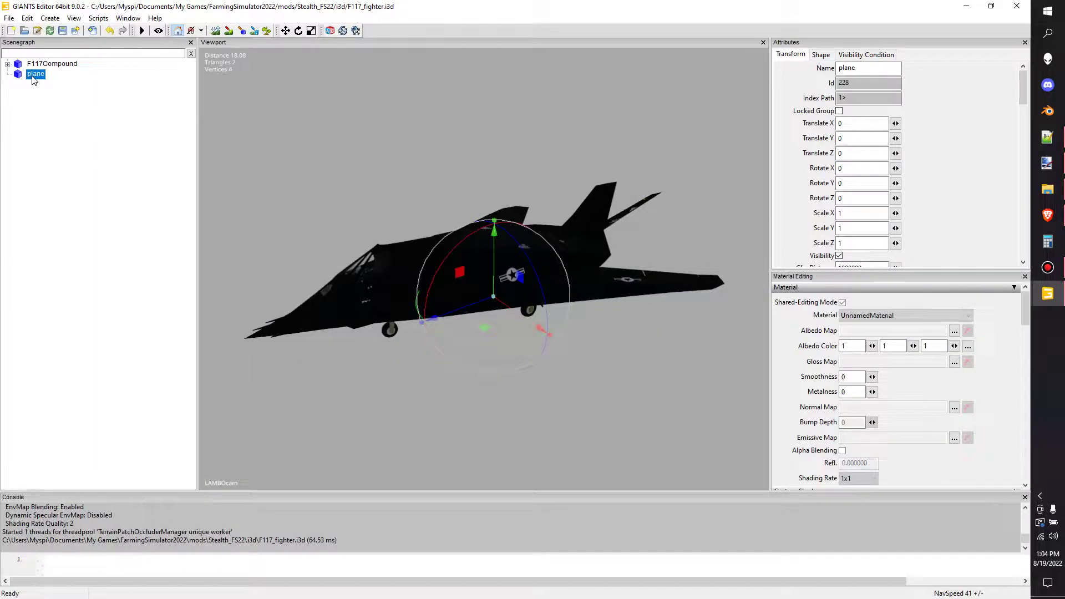
Step: Select the added plane node and delete it from the F117 scene
{"action": "left_click", "coordinate": [33, 77]}
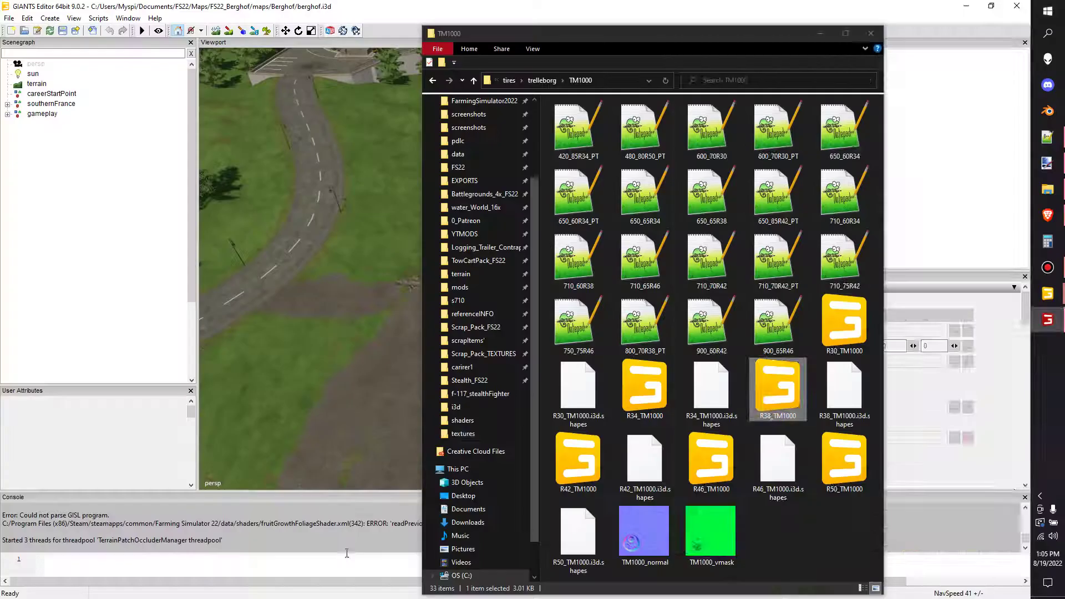
{"action": "key", "text": "super"}
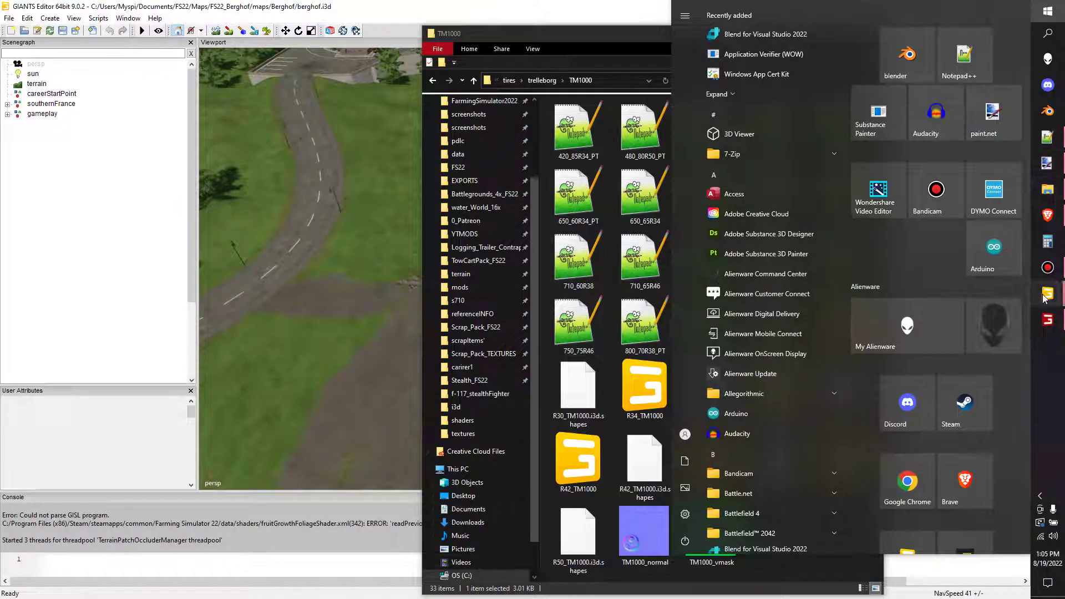
{"action": "mouse_move", "coordinate": [1047, 293]}
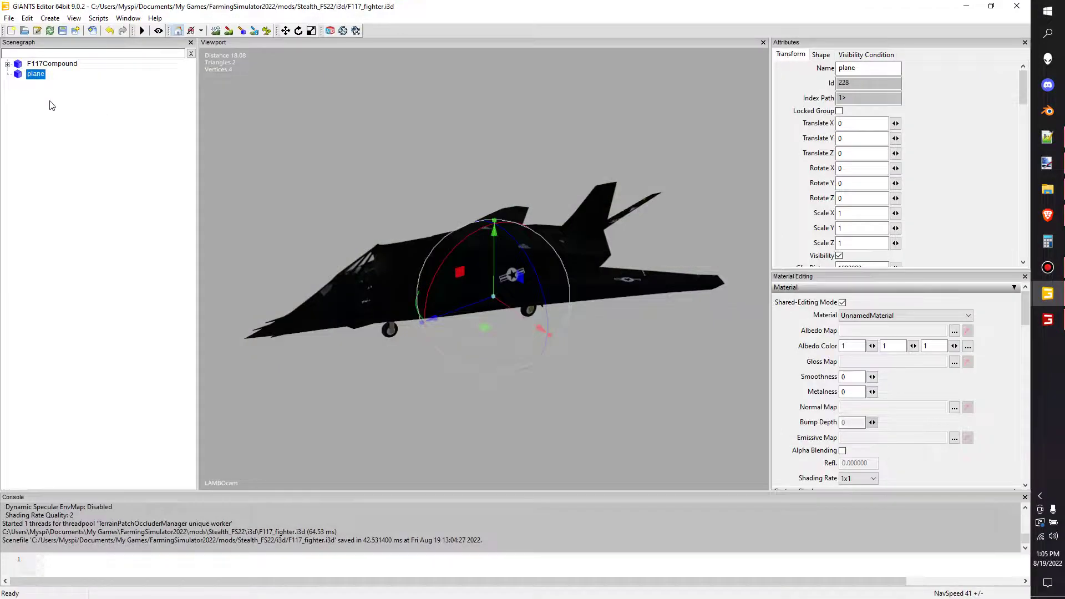
{"action": "left_click", "coordinate": [51, 105]}
{"action": "left_click", "coordinate": [38, 75]}
{"action": "key", "text": "Delete"}
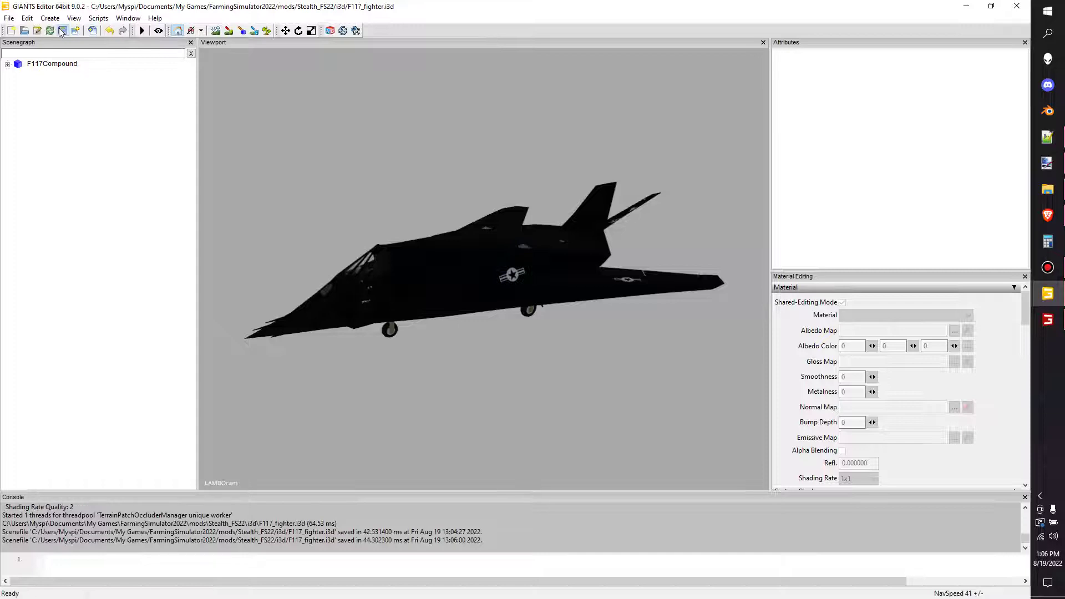
{"action": "left_click", "coordinate": [1046, 324]}
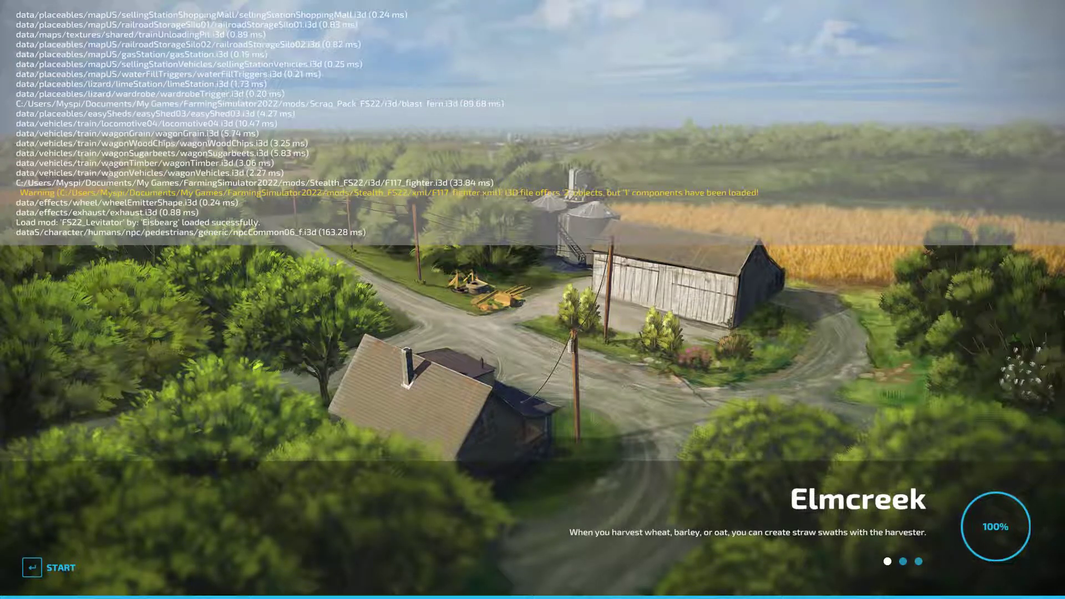
Step: Return from Farming Simulator 22 to GIANTS Editor after reading the F117_fighter.xml warning
{"action": "key", "text": "alt+Tab"}
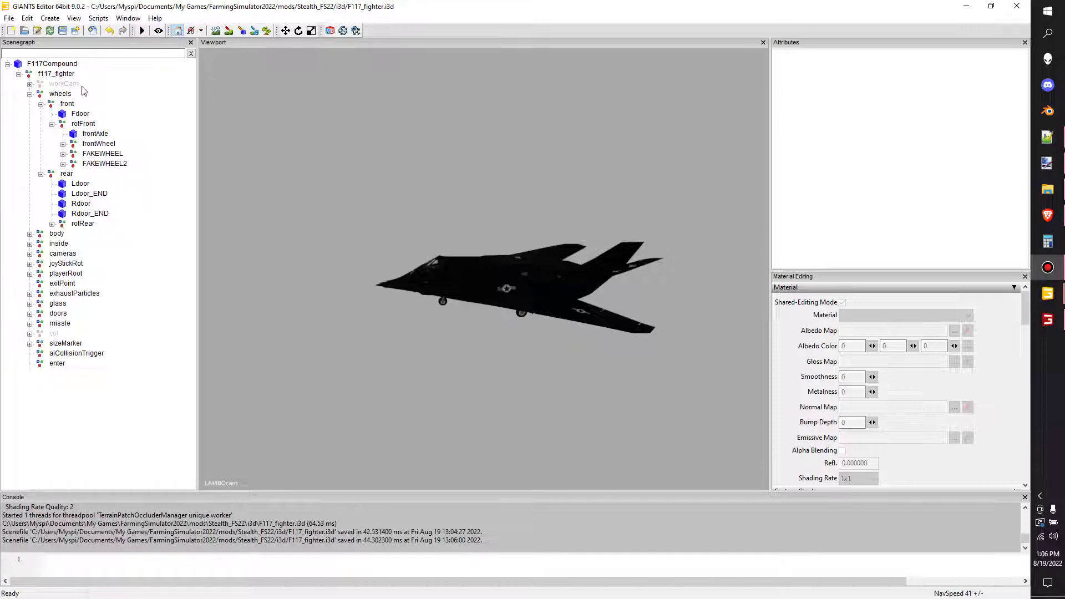
Step: Inspect the wheels, front, Fdoor and f117_fighter nodes' attributes
{"action": "left_click", "coordinate": [64, 92]}
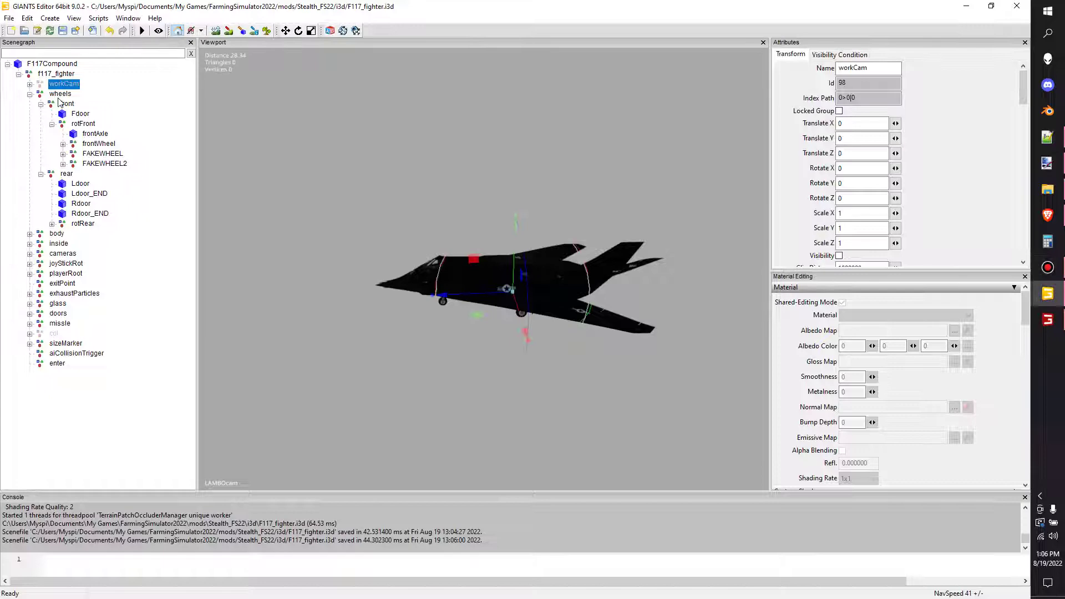
{"action": "left_click", "coordinate": [65, 104]}
{"action": "left_click", "coordinate": [78, 113]}
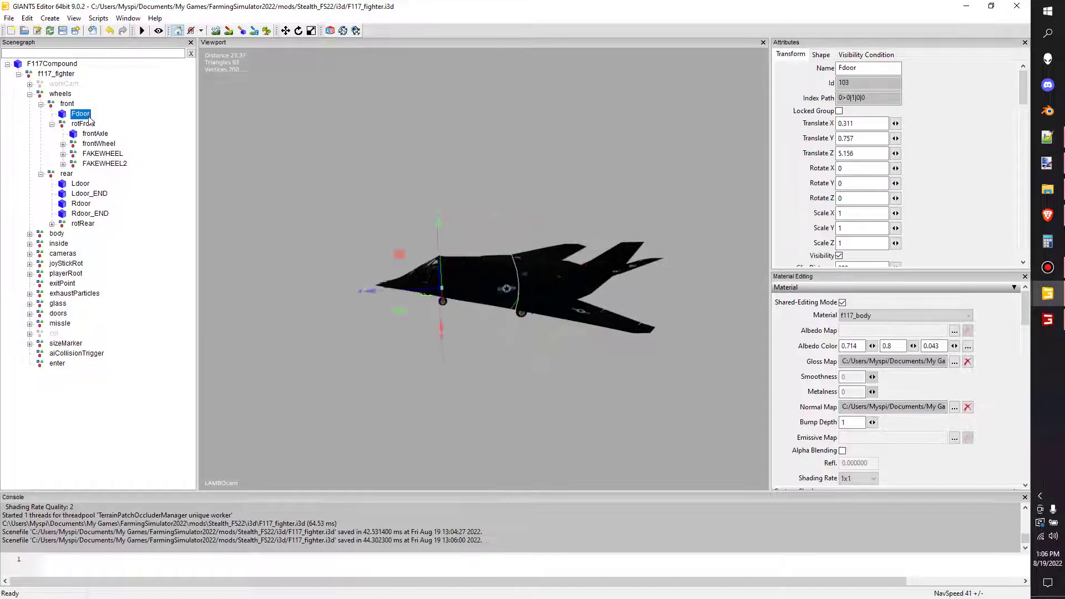
{"action": "left_click", "coordinate": [60, 74]}
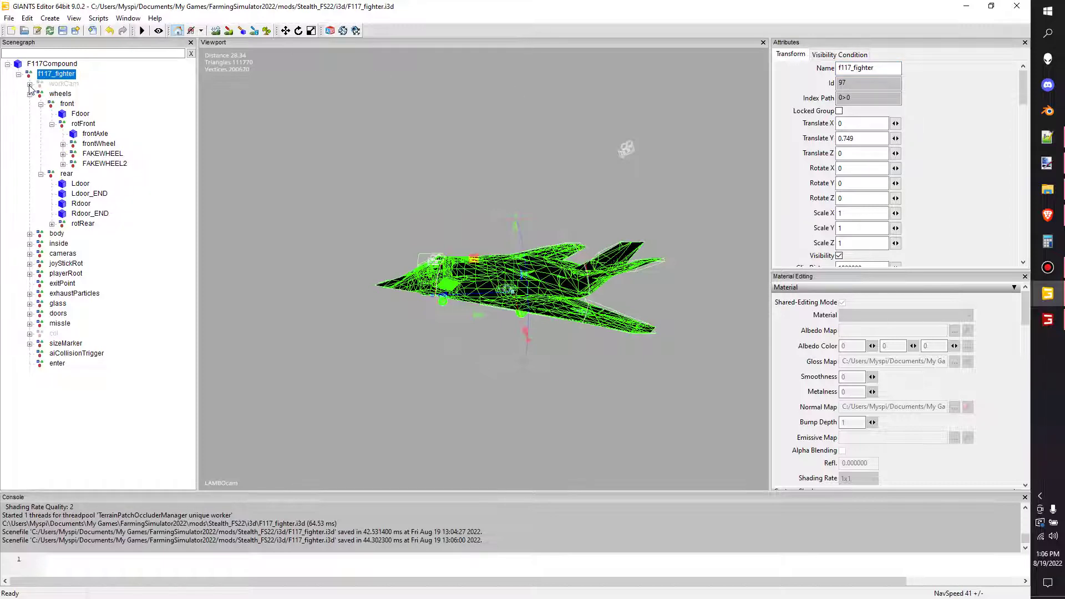
Step: Inspect workCam and its LAMBOcam child, then bring up the viewport's camera choices
{"action": "left_click", "coordinate": [59, 84]}
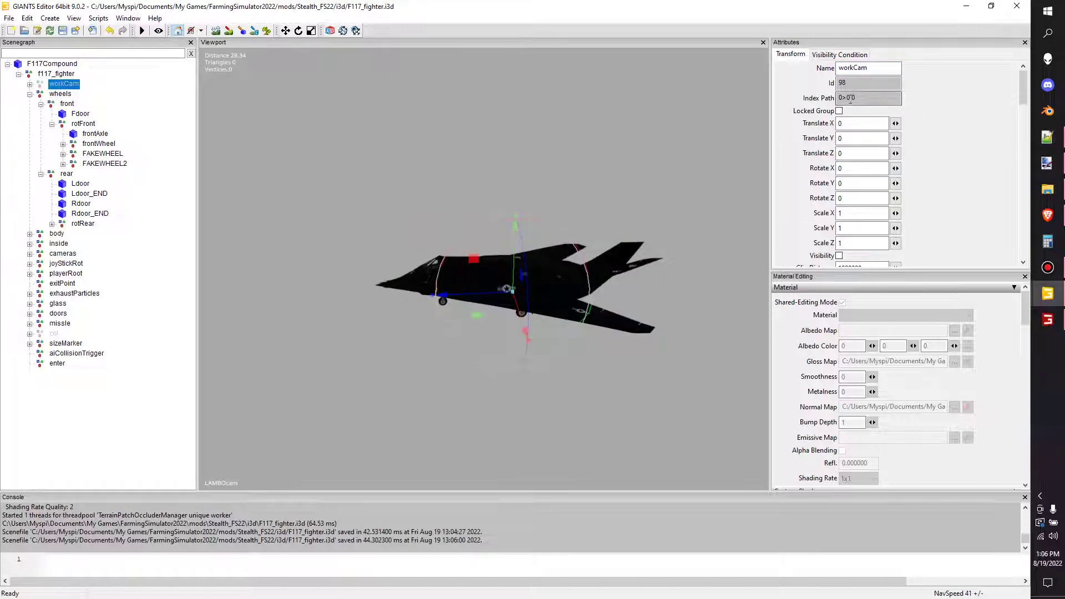
{"action": "left_click", "coordinate": [29, 84]}
{"action": "left_click", "coordinate": [71, 95]}
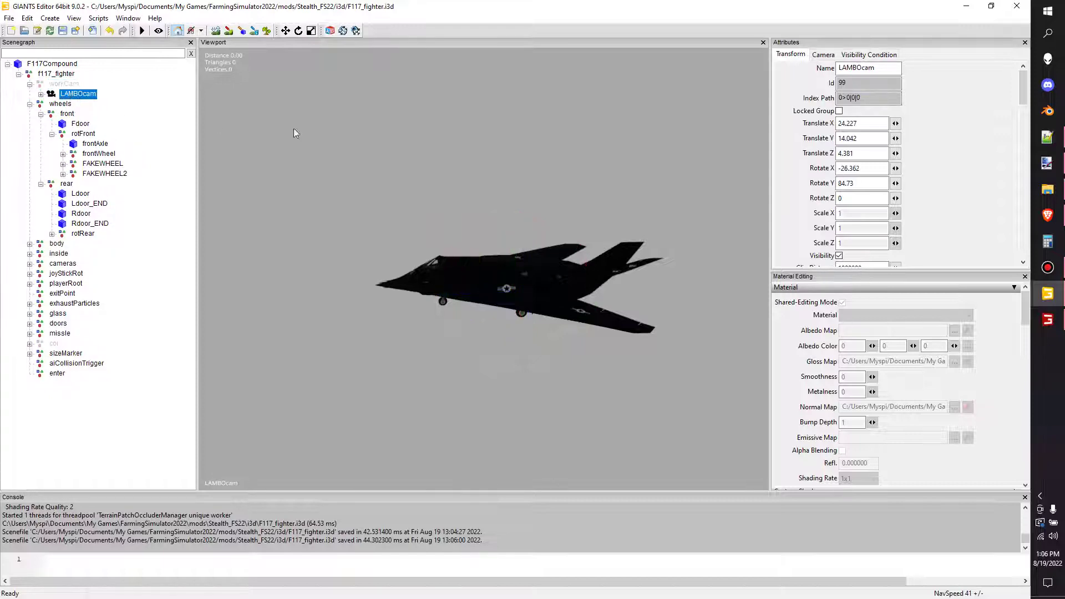
{"action": "left_click", "coordinate": [30, 84]}
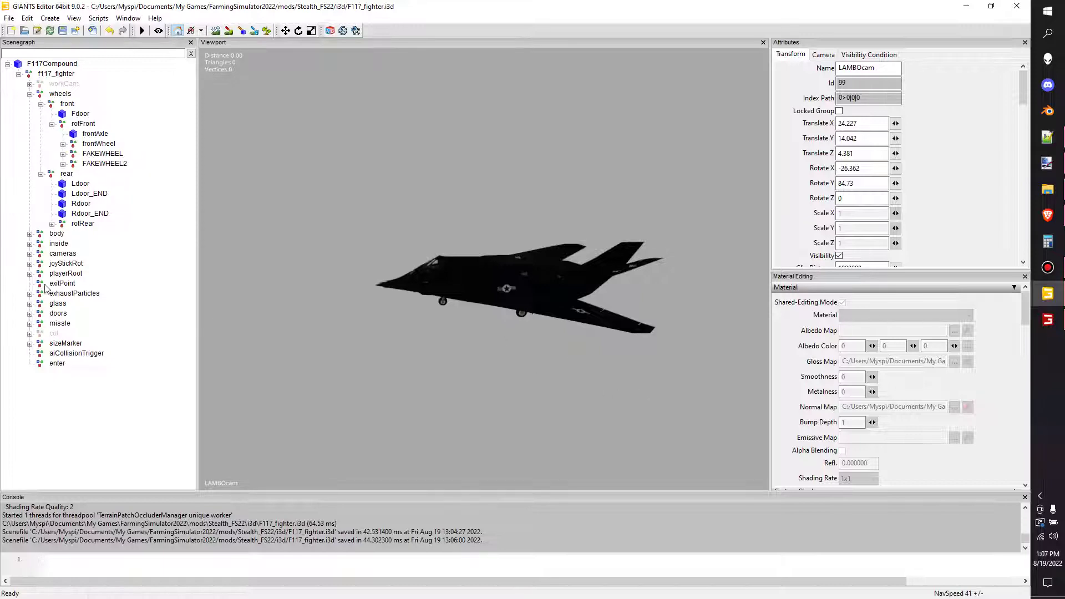
{"action": "right_click_drag", "start_coordinate": [533, 312], "coordinate": [537, 306]}
{"action": "mouse_move", "coordinate": [577, 316]}
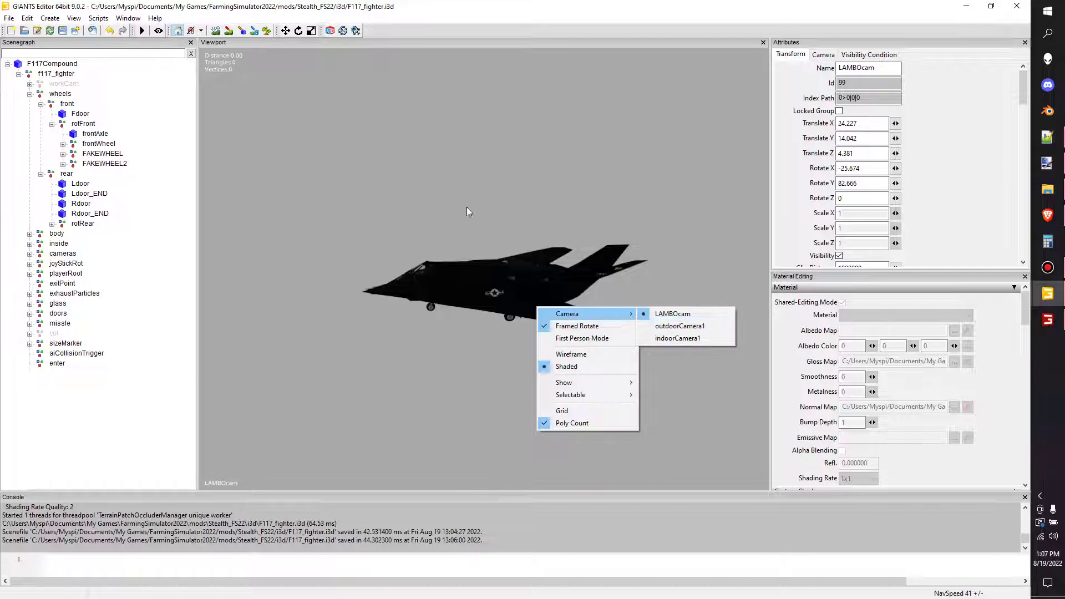
Step: Expand workCam to reveal LAMBOcam and select the cameras group
{"action": "left_click", "coordinate": [67, 82]}
{"action": "left_click", "coordinate": [65, 84]}
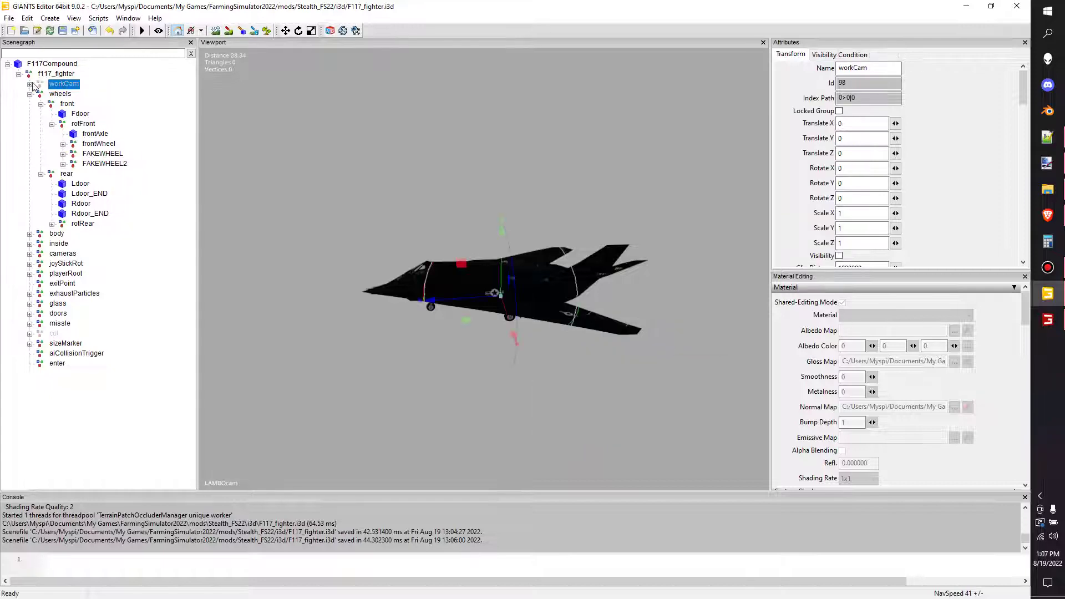
{"action": "left_click", "coordinate": [30, 84]}
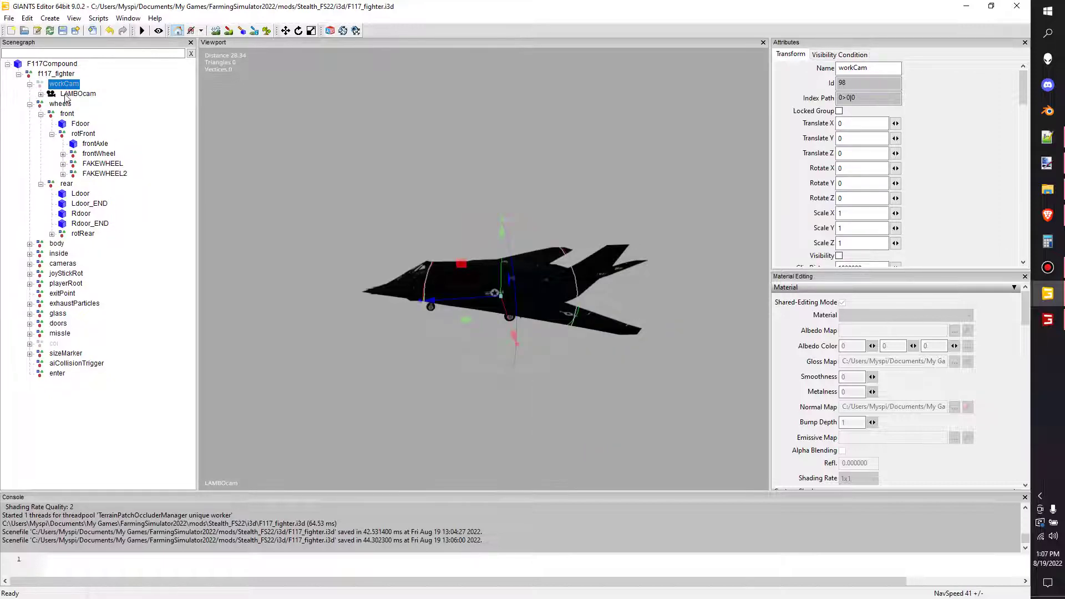
{"action": "left_click", "coordinate": [63, 264]}
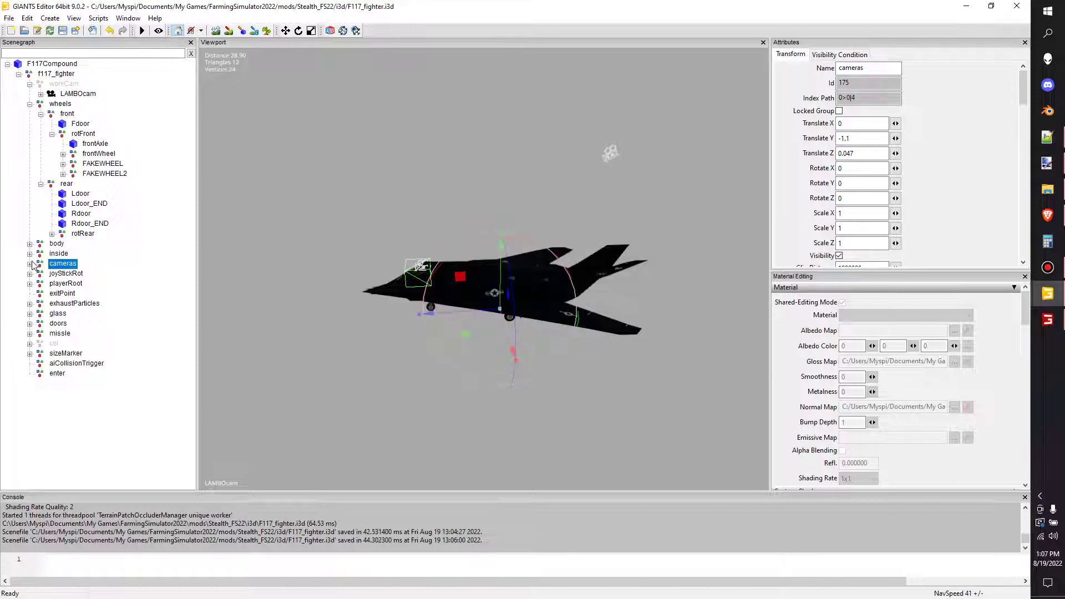
Step: Check the viewport's Camera submenu, then reselect workCam
{"action": "right_click", "coordinate": [406, 327]}
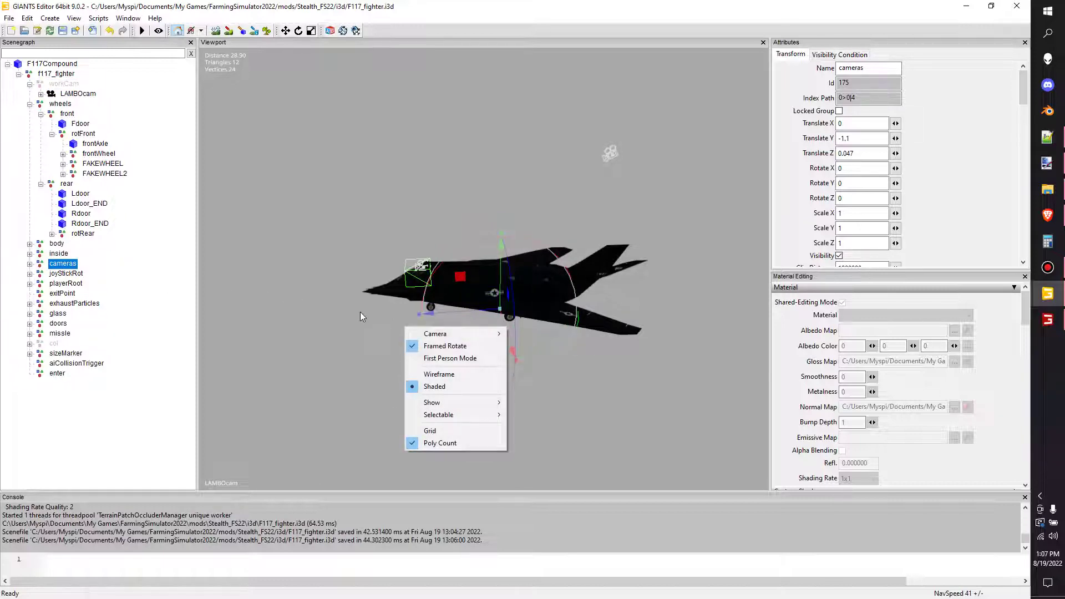
{"action": "mouse_move", "coordinate": [465, 334]}
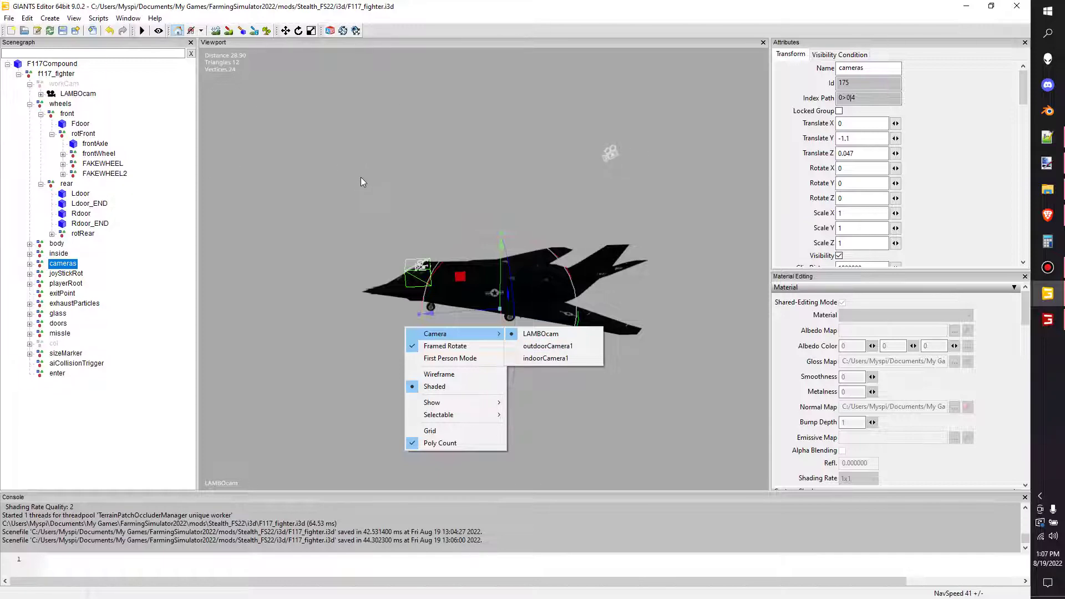
{"action": "left_click", "coordinate": [231, 215]}
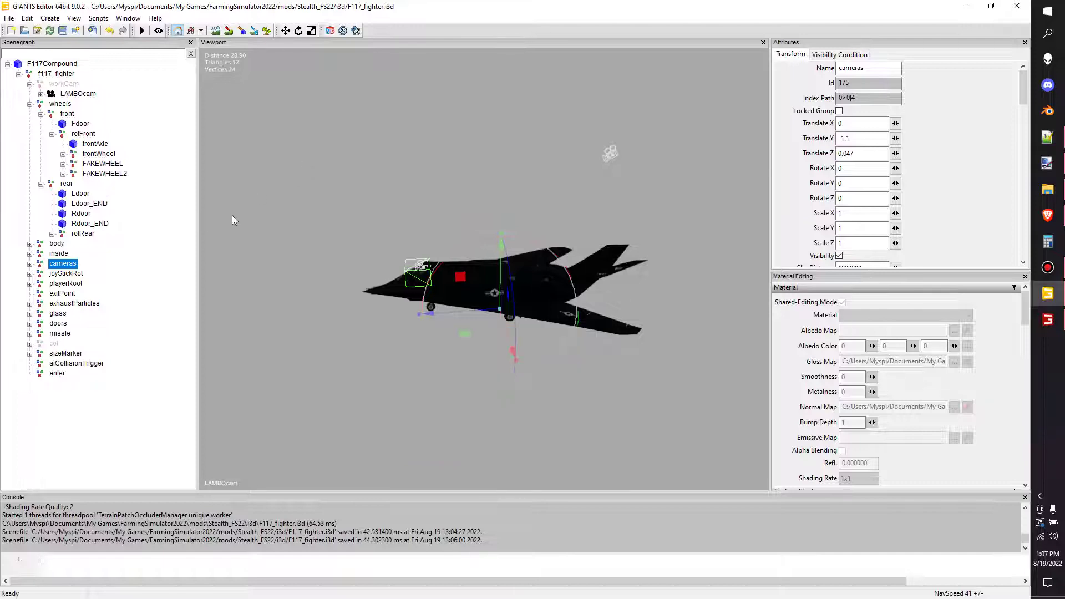
{"action": "left_click", "coordinate": [69, 84]}
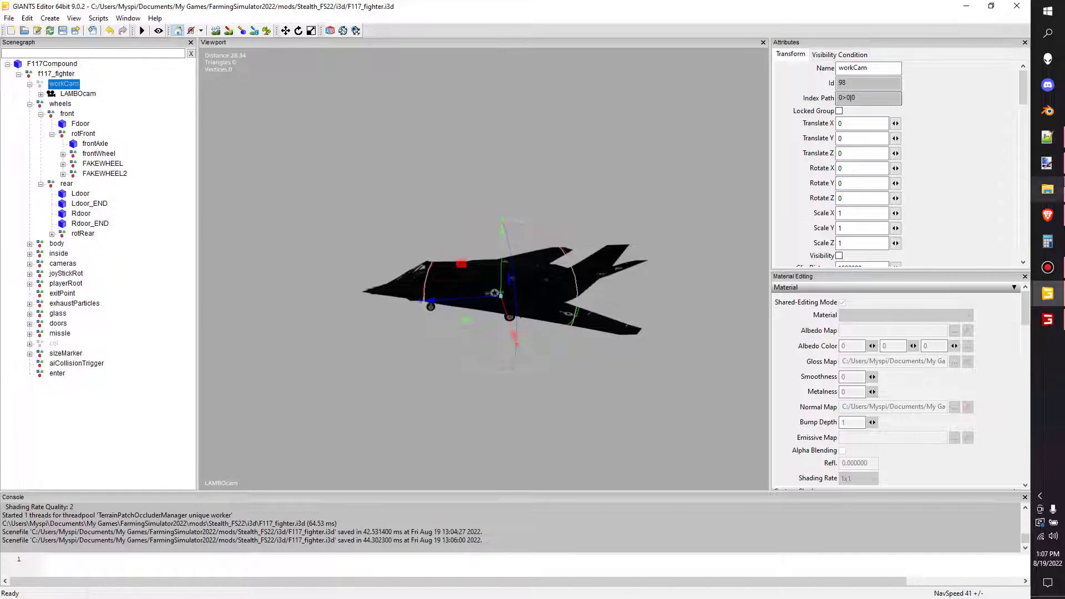
Step: In F117_fighter.xml, highlight the FAKEWHEEL name in the wheel entry
{"action": "left_click", "coordinate": [1047, 137]}
{"action": "scroll", "coordinate": [425, 408], "scroll_direction": "down", "scroll_amount": 3}
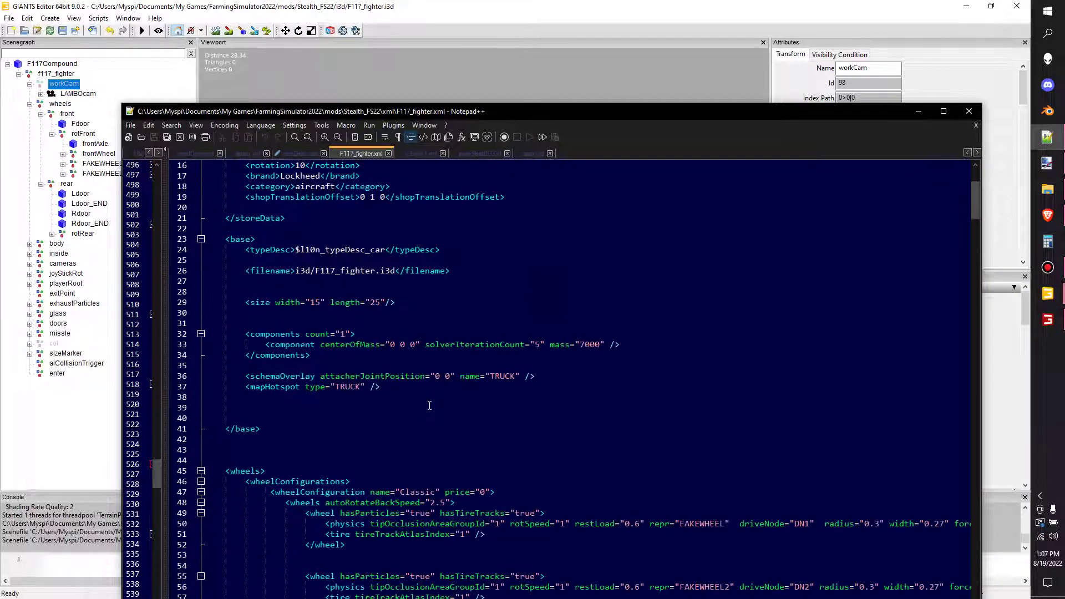
{"action": "scroll", "coordinate": [431, 406], "scroll_direction": "down", "scroll_amount": 3}
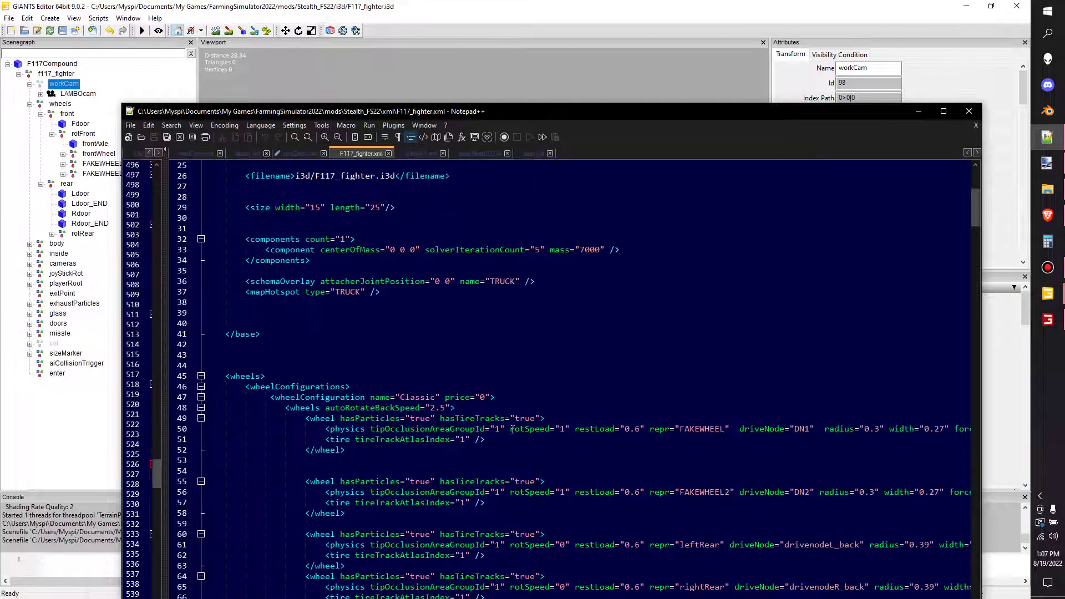
{"action": "double_click", "coordinate": [696, 427]}
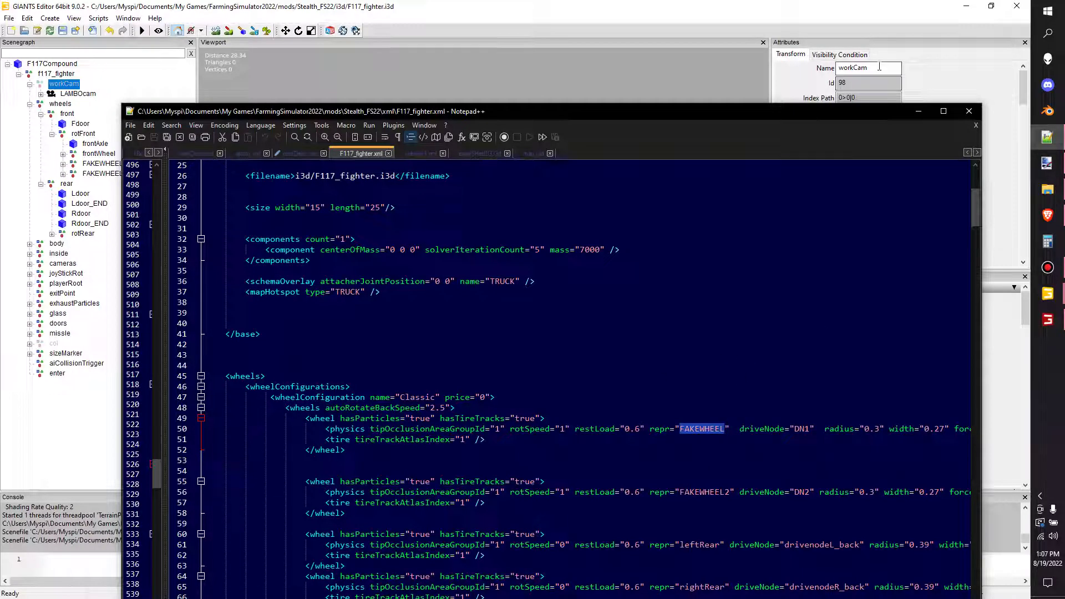
Step: Find FAKEWHEEL's mapped node 0>0|1|0|1|2 in i3dMappings and select FAKEWHEEL in the Scenegraph
{"action": "left_click_drag", "start_coordinate": [975, 201], "coordinate": [976, 582]}
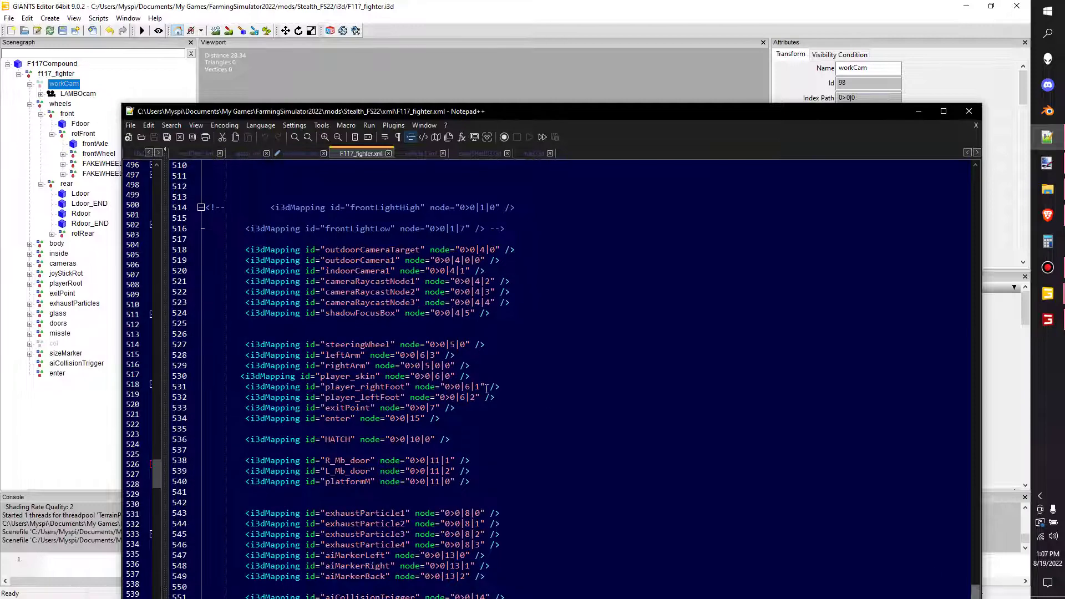
{"action": "scroll", "coordinate": [486, 388], "scroll_direction": "down", "scroll_amount": 6}
{"action": "scroll", "coordinate": [486, 388], "scroll_direction": "up", "scroll_amount": 18}
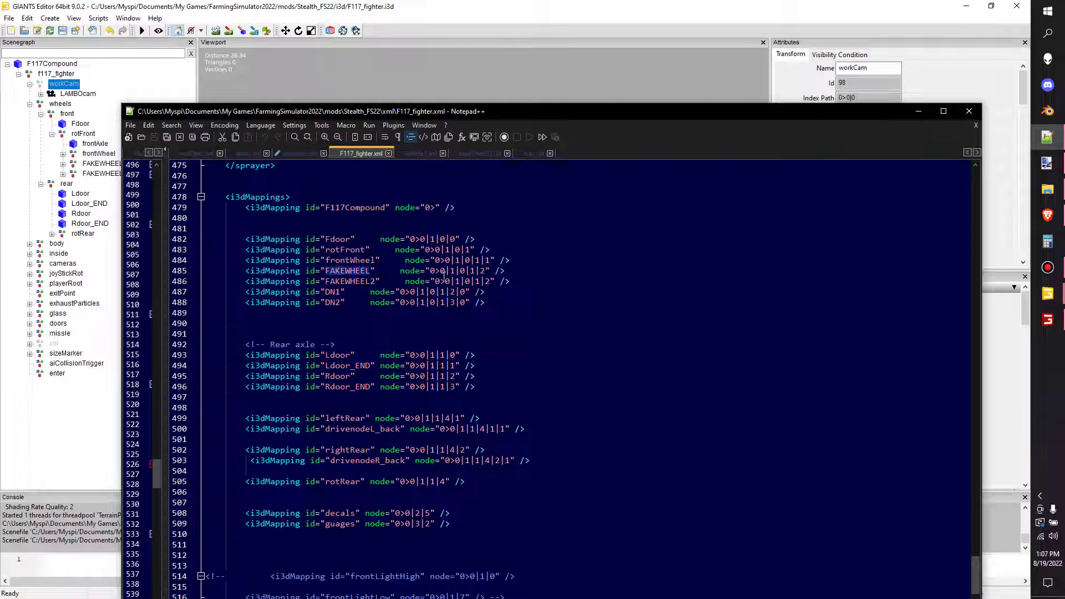
{"action": "left_click_drag", "start_coordinate": [432, 271], "coordinate": [485, 273]}
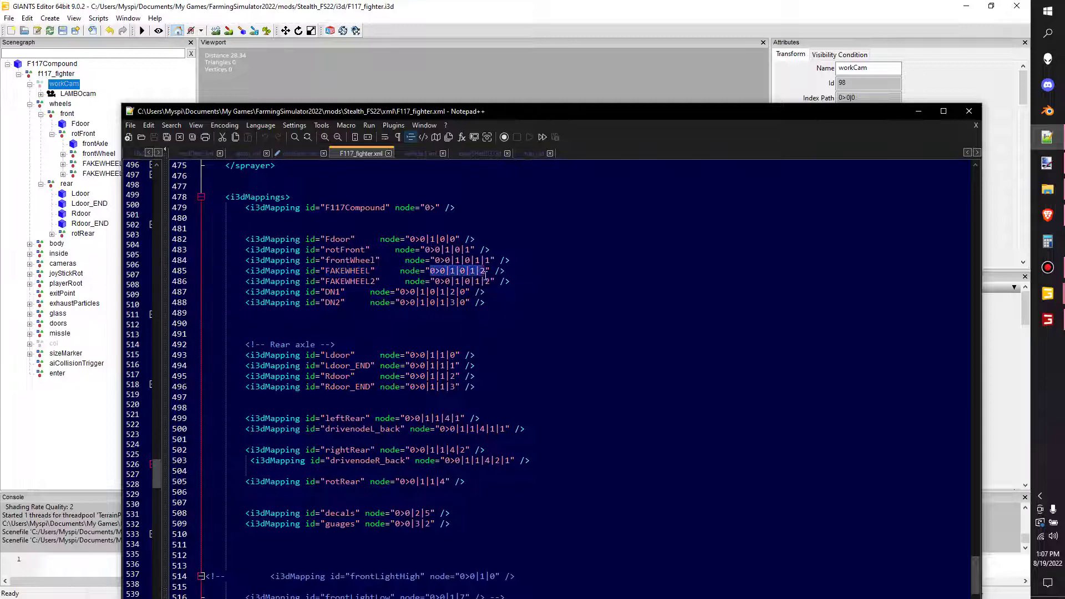
{"action": "left_click", "coordinate": [100, 166]}
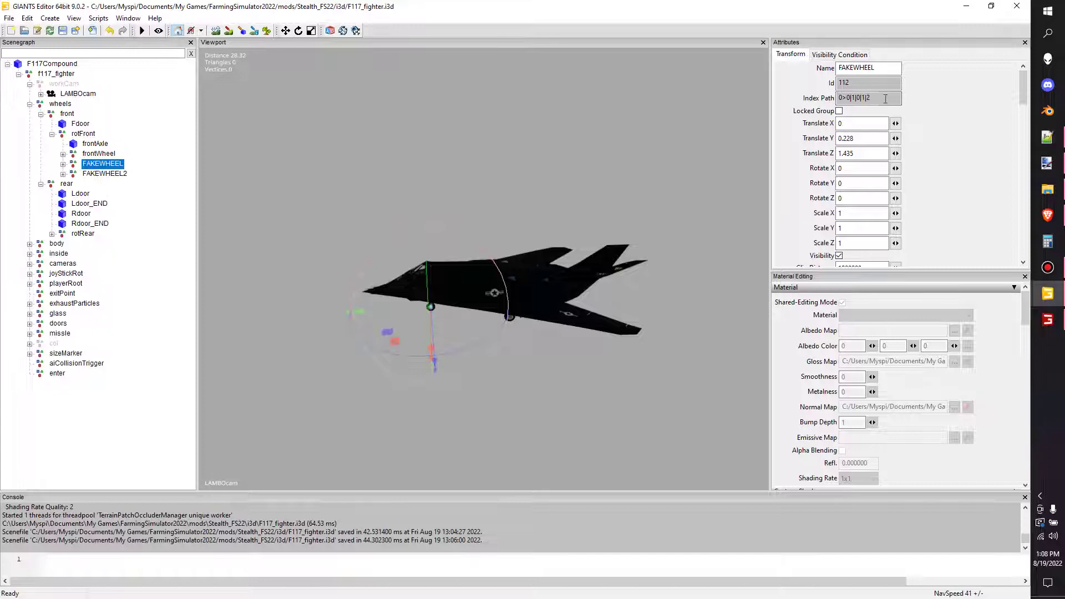
Step: Check FAKEWHEEL's index path, move it down below FAKEWHEEL2, and save the F117 scene
{"action": "left_click_drag", "start_coordinate": [882, 98], "coordinate": [811, 98]}
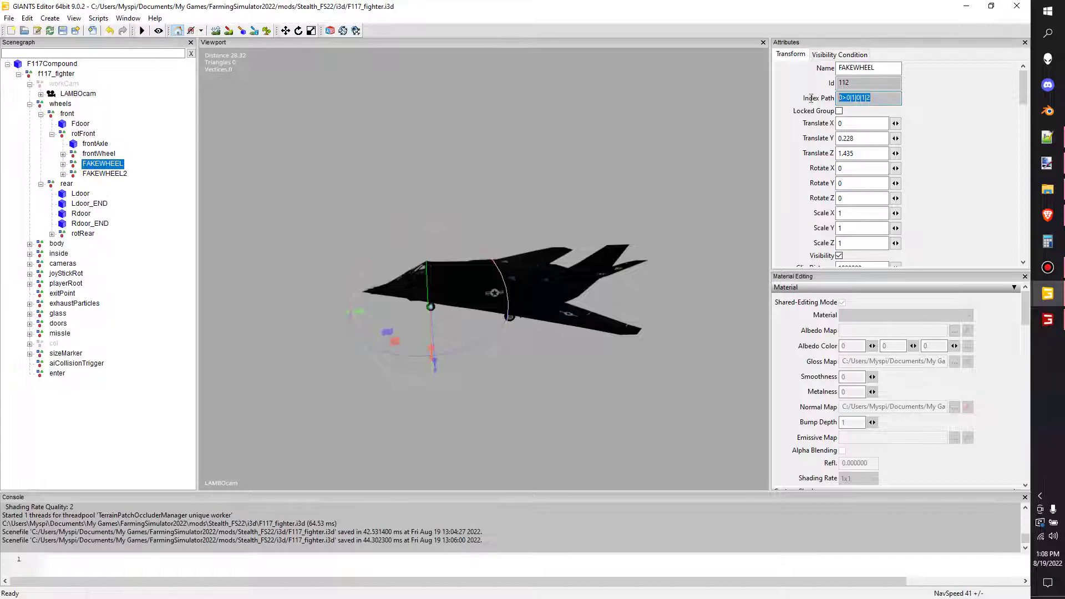
{"action": "right_click", "coordinate": [103, 163]}
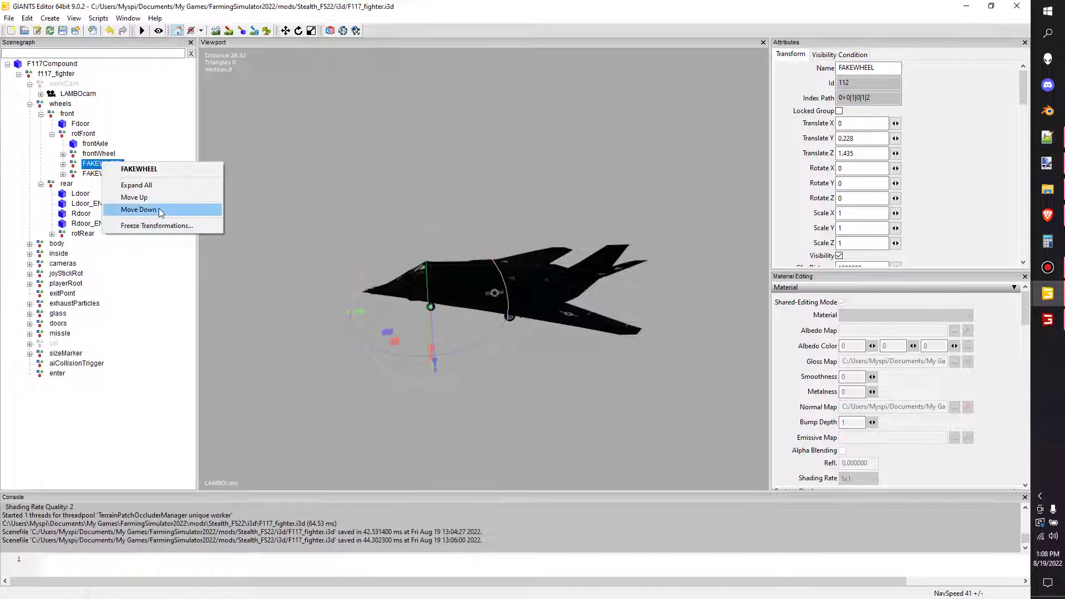
{"action": "left_click", "coordinate": [138, 209]}
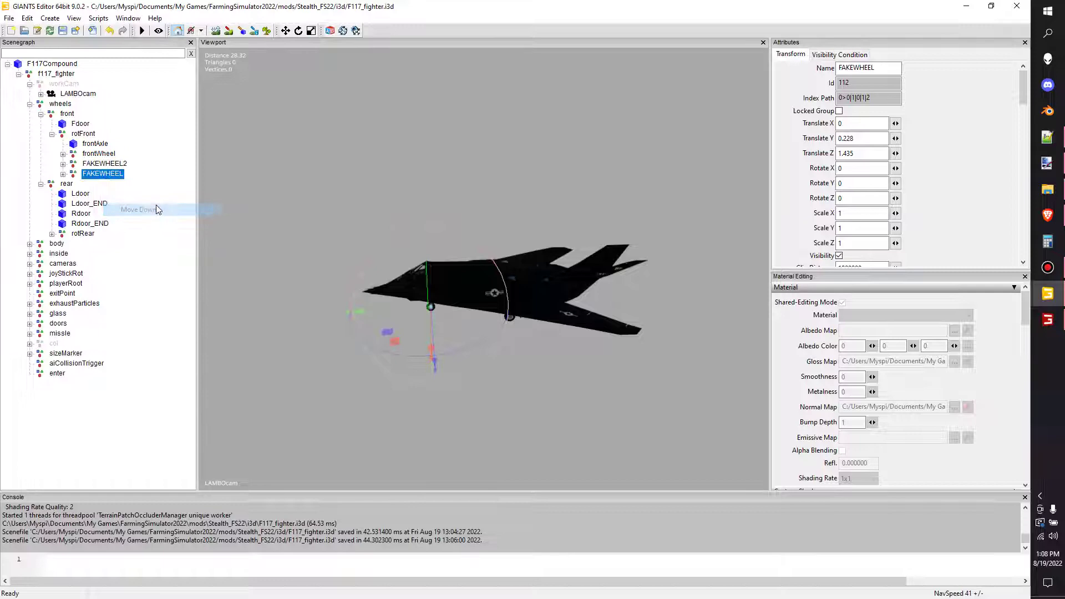
{"action": "left_click", "coordinate": [63, 30]}
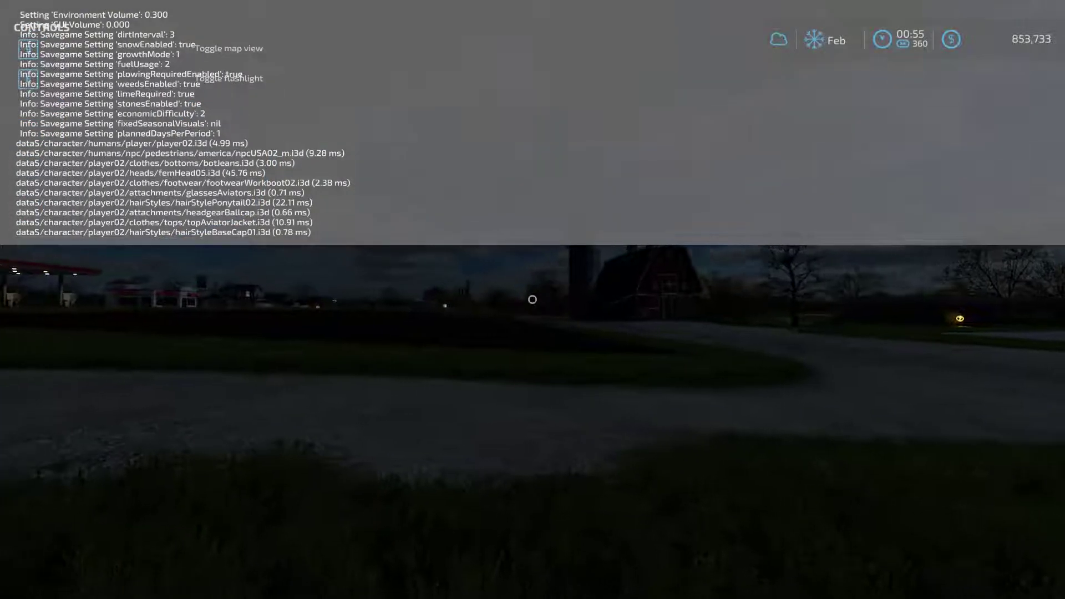
Step: Enter the F117 and reload it with the gsVehicleReload console command
{"action": "key", "text": "Tab"}
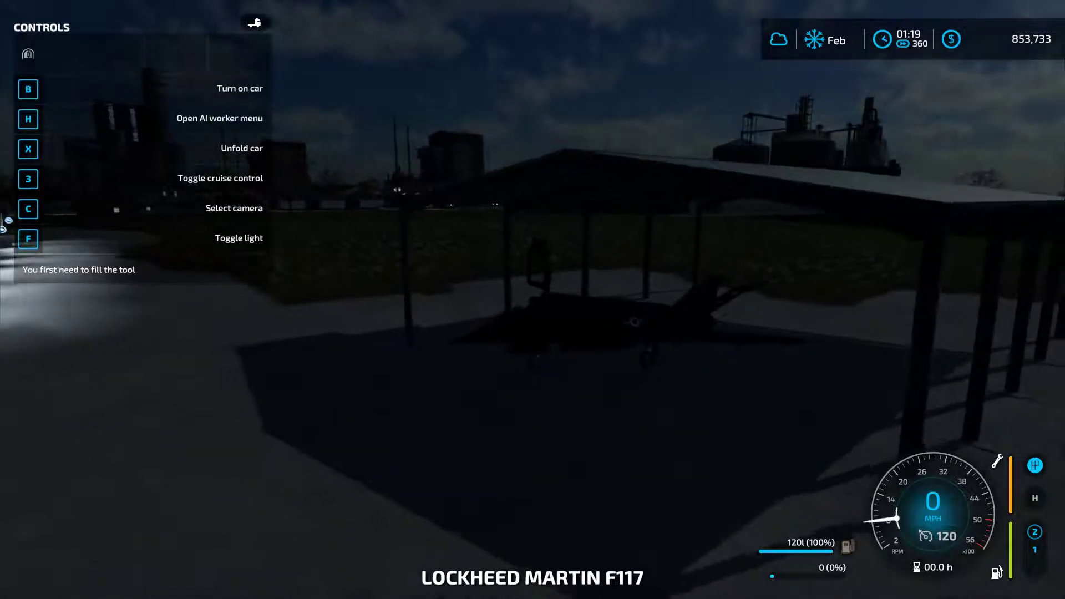
{"action": "key", "text": "grave"}
{"action": "type", "text": "gsVehicleReload"}
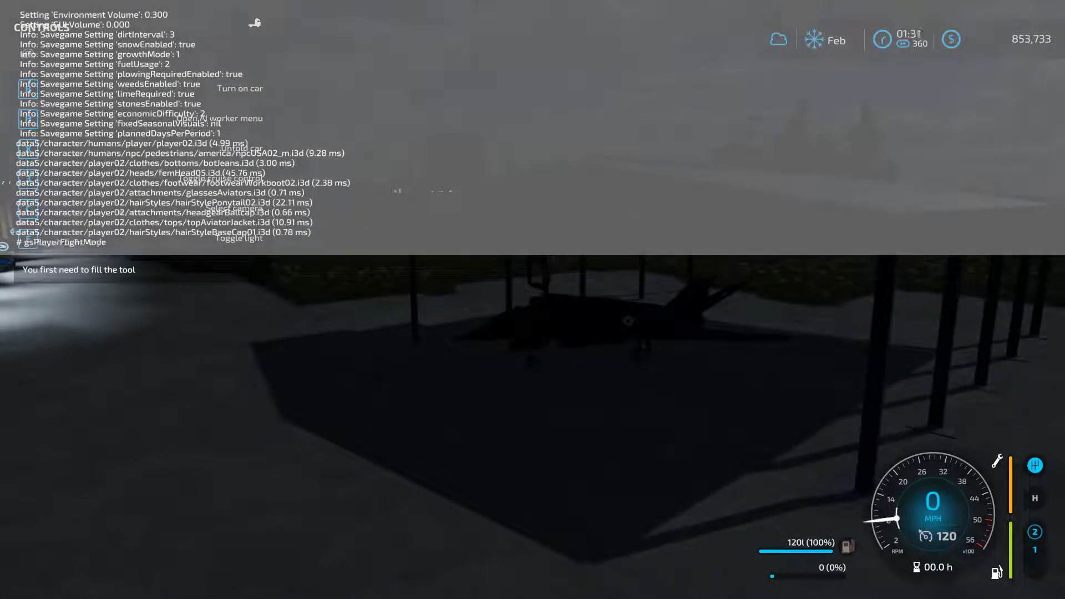
{"action": "key", "text": "Return"}
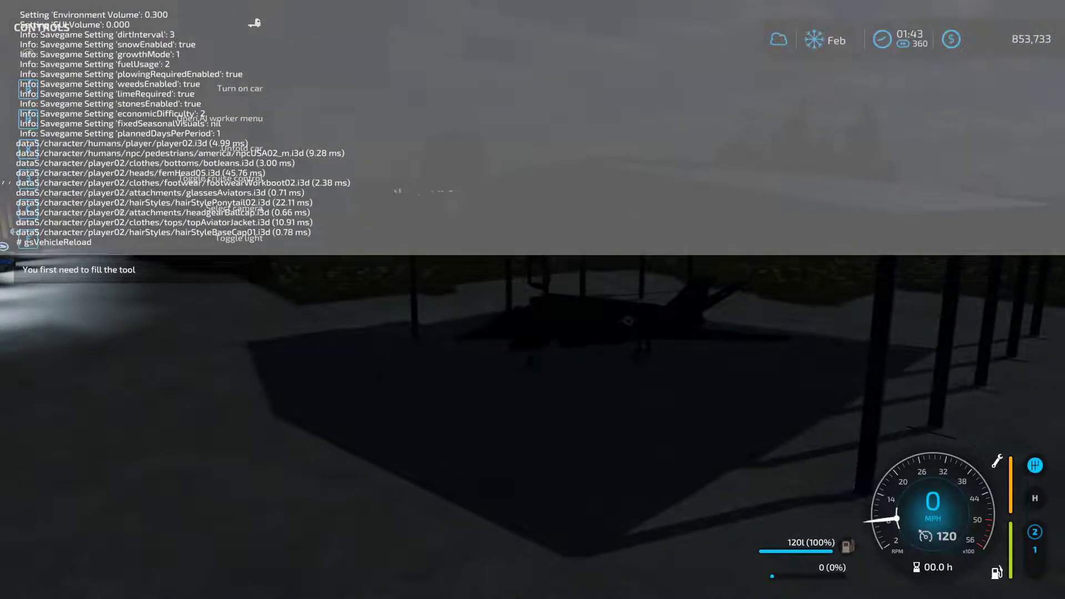
{"action": "key", "text": "grave"}
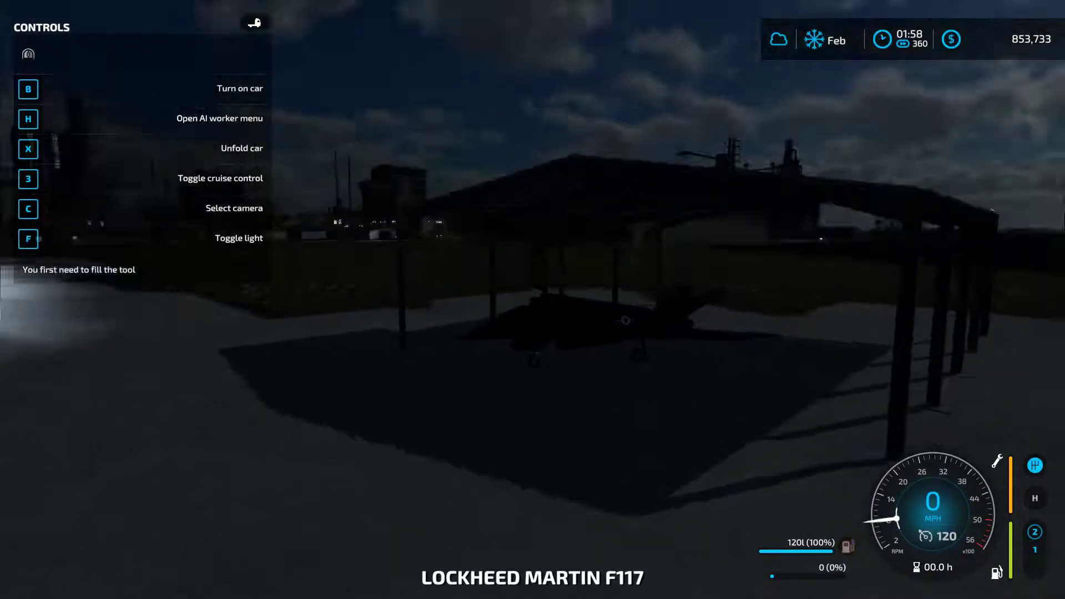
{"action": "mouse_move", "coordinate": [532, 300]}
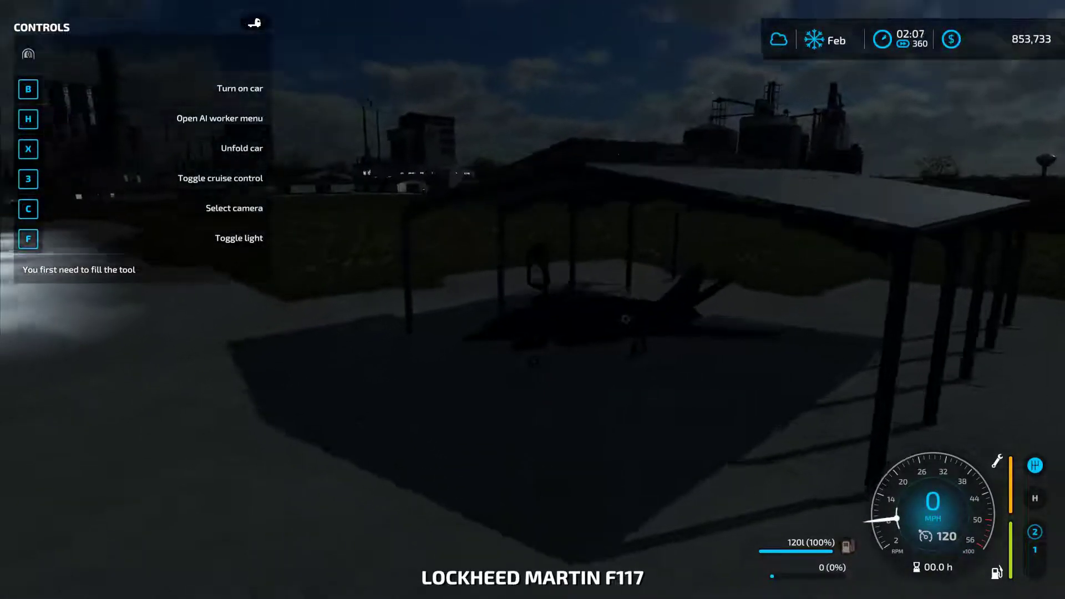
Step: Orbit to the jet's side, compare FAKEWHEEL and FAKEWHEEL2 attributes, then bring up F117_fighter.xml
{"action": "key", "text": "alt+Tab"}
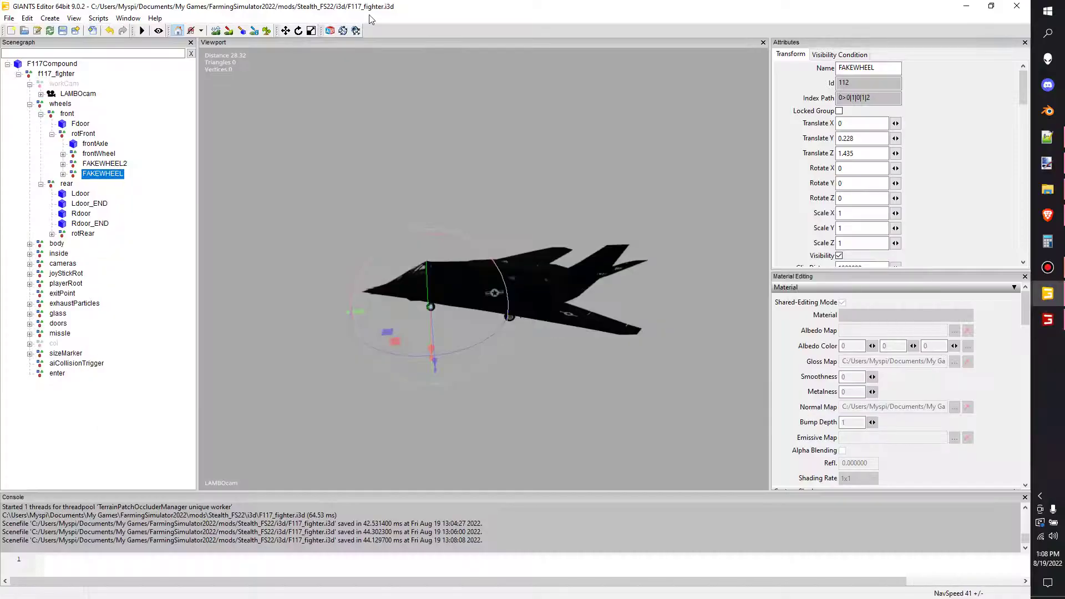
{"action": "middle_click_drag", "start_coordinate": [537, 260], "coordinate": [251, 158]}
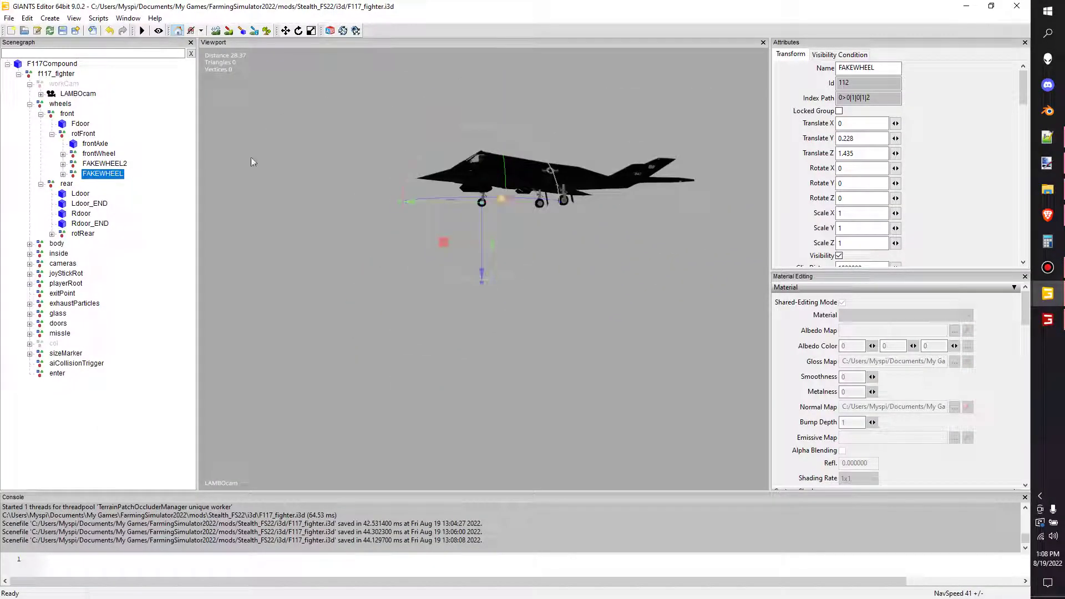
{"action": "left_click", "coordinate": [119, 164]}
{"action": "left_click", "coordinate": [114, 174]}
{"action": "left_click", "coordinate": [113, 165]}
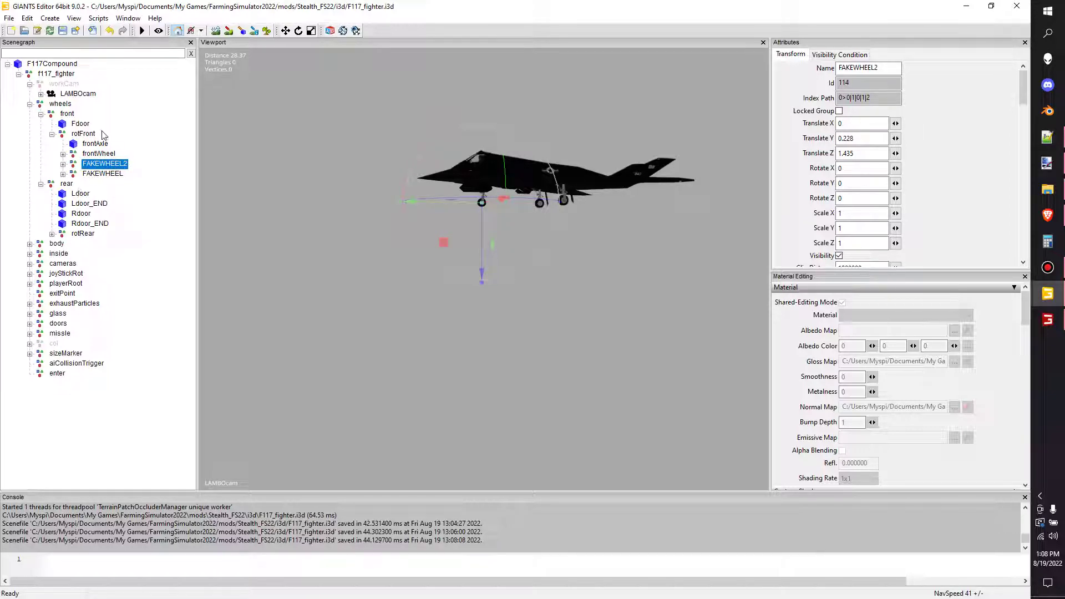
{"action": "left_click", "coordinate": [1046, 137]}
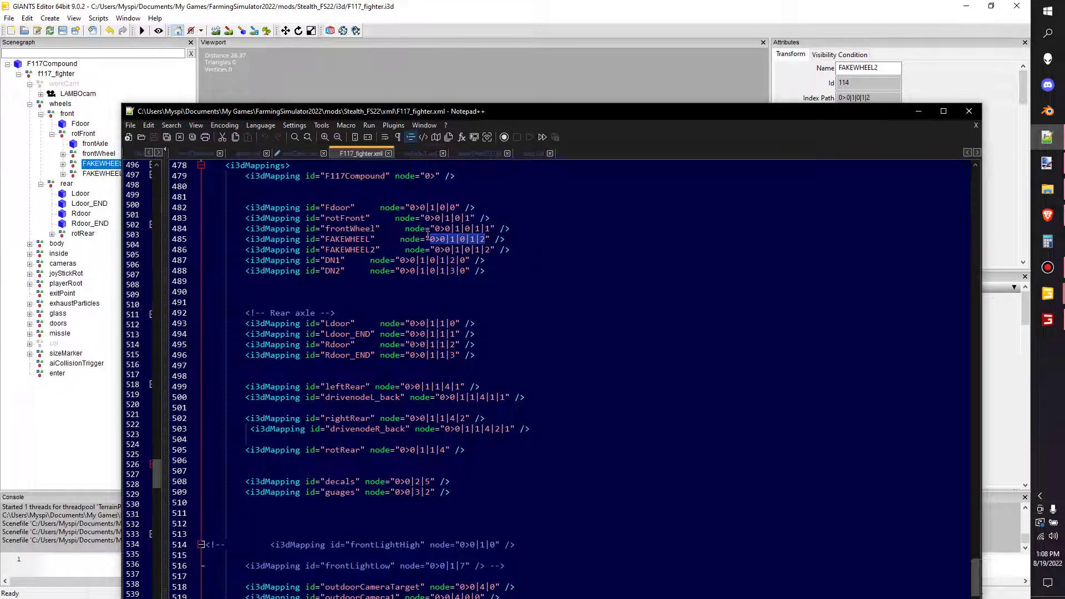
Step: Highlight node index 0>0|1|0|1|2 and the FAKEWHEEL id on line 485, then return to GIANTS Editor
{"action": "left_click_drag", "start_coordinate": [400, 239], "coordinate": [471, 242]}
{"action": "double_click", "coordinate": [348, 240]}
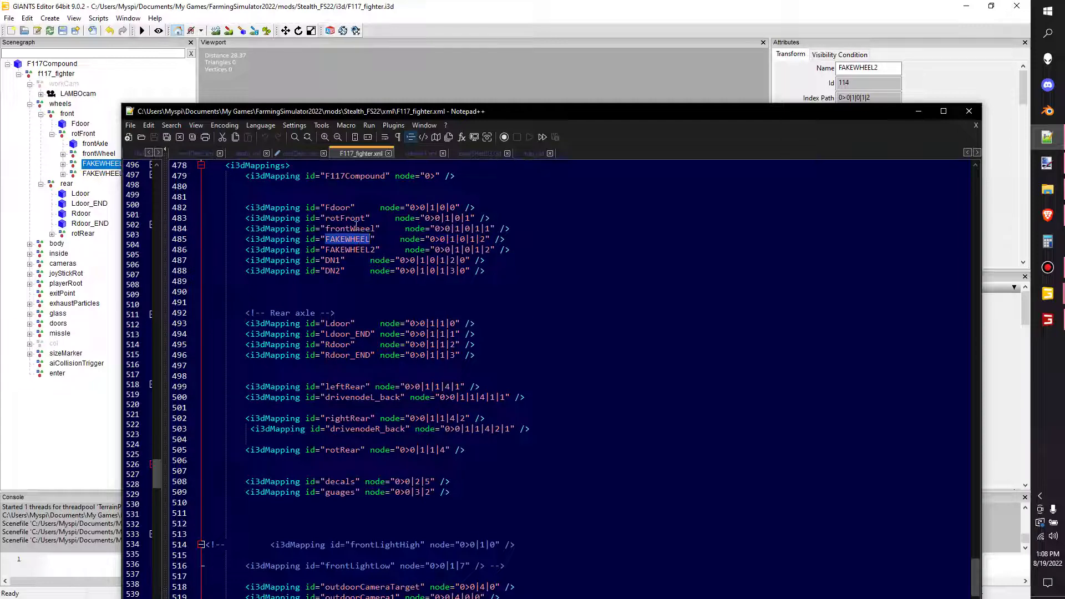
{"action": "left_click", "coordinate": [367, 11]}
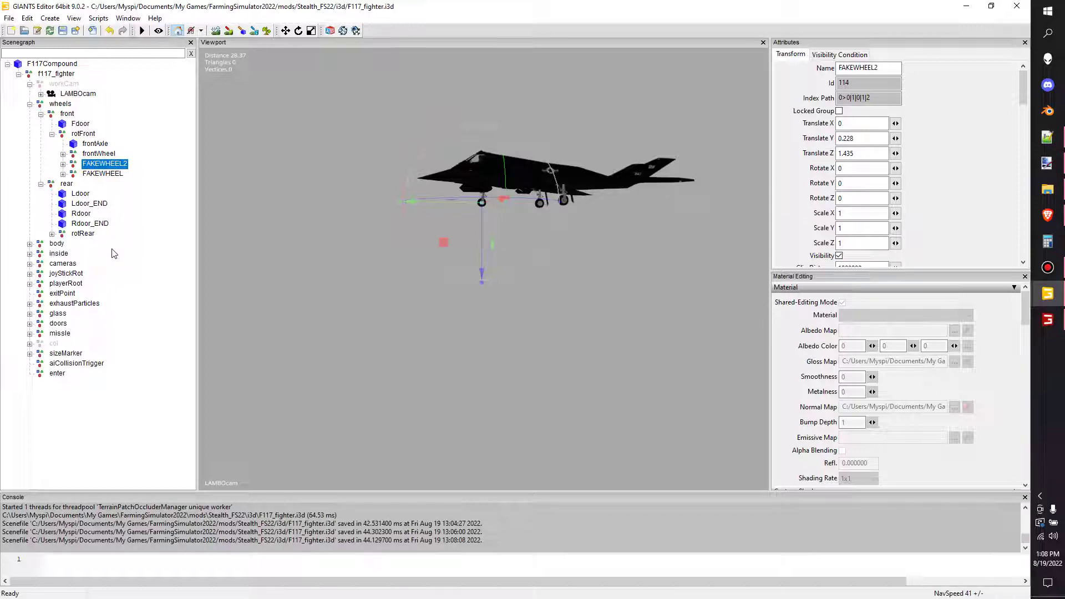
Step: Move FAKEWHEEL2 down below FAKEWHEEL under rotFront to match the XML order
{"action": "right_click", "coordinate": [96, 163]}
{"action": "left_click", "coordinate": [87, 165]}
{"action": "left_click", "coordinate": [87, 164]}
{"action": "right_click", "coordinate": [85, 165]}
{"action": "left_click", "coordinate": [132, 214]}
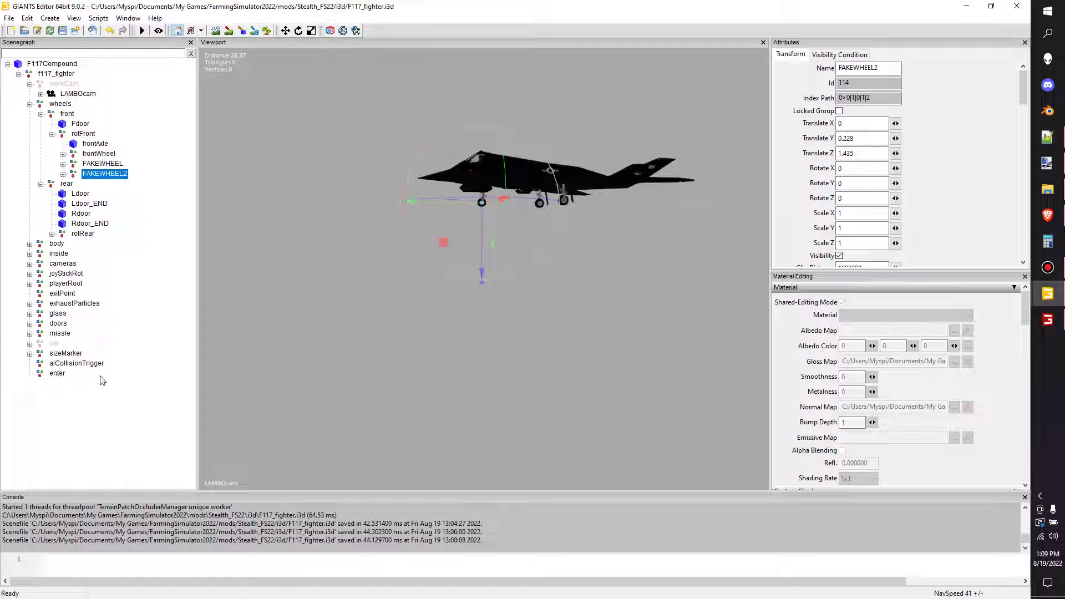
Step: Expand joyStickRot, select its steeringWheel child, and bring F117_fighter.xml to the front
{"action": "left_click", "coordinate": [64, 273]}
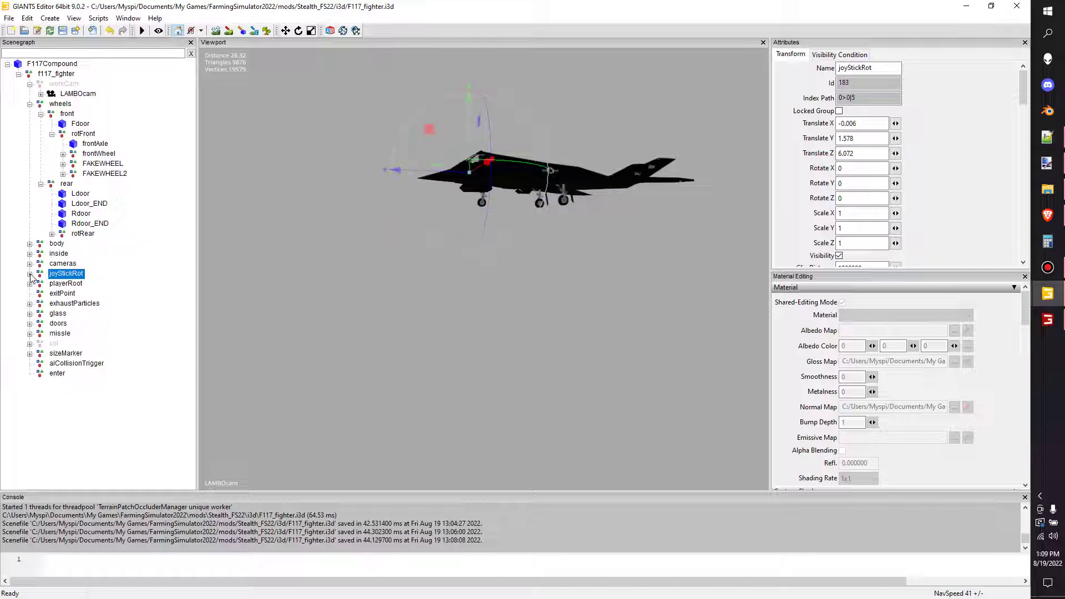
{"action": "left_click", "coordinate": [29, 273]}
{"action": "left_click", "coordinate": [82, 284]}
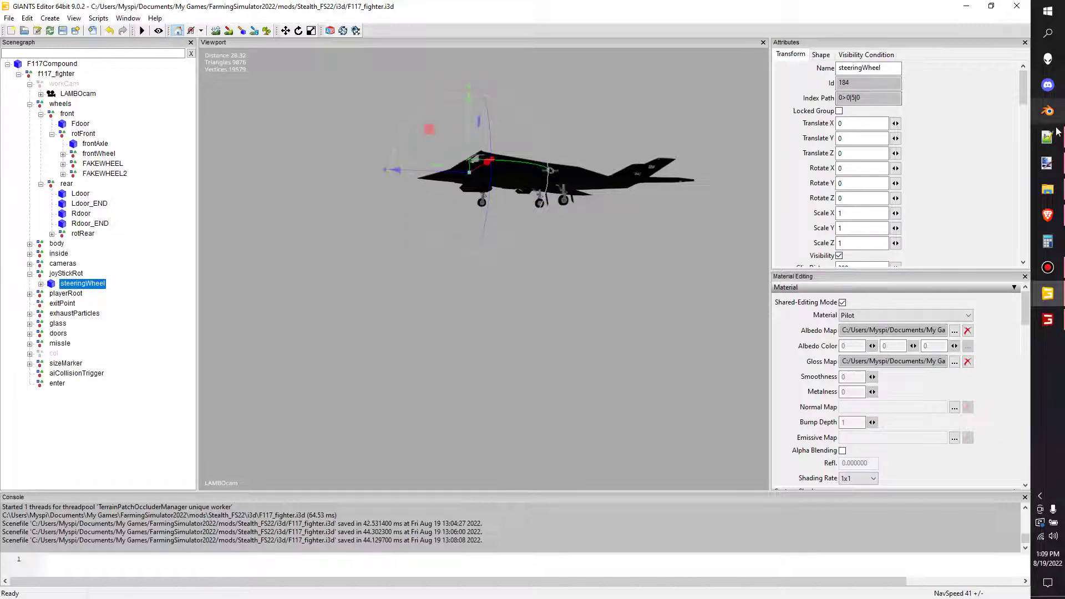
{"action": "left_click", "coordinate": [1056, 138]}
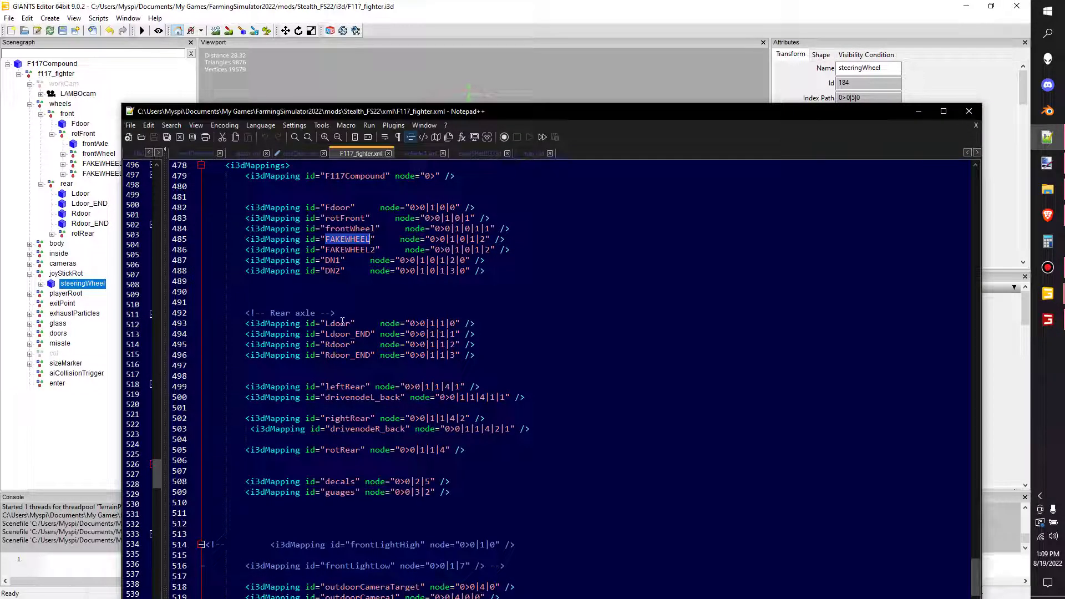
Step: Drag the Notepad++ window down and right, then return to GIANTS Editor
{"action": "left_click_drag", "start_coordinate": [536, 112], "coordinate": [722, 188]}
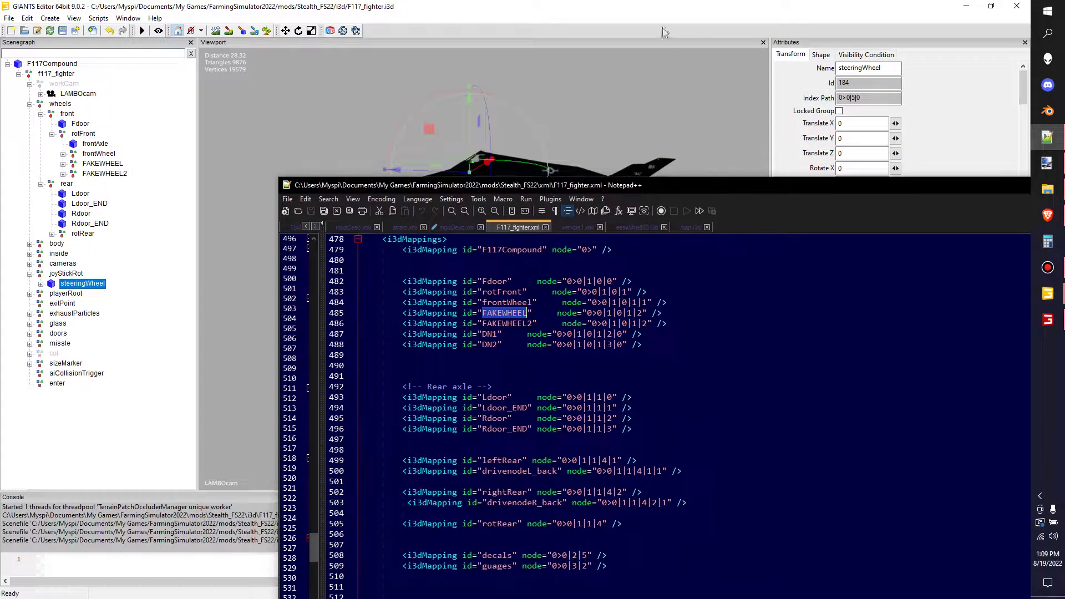
{"action": "left_click", "coordinate": [635, 17]}
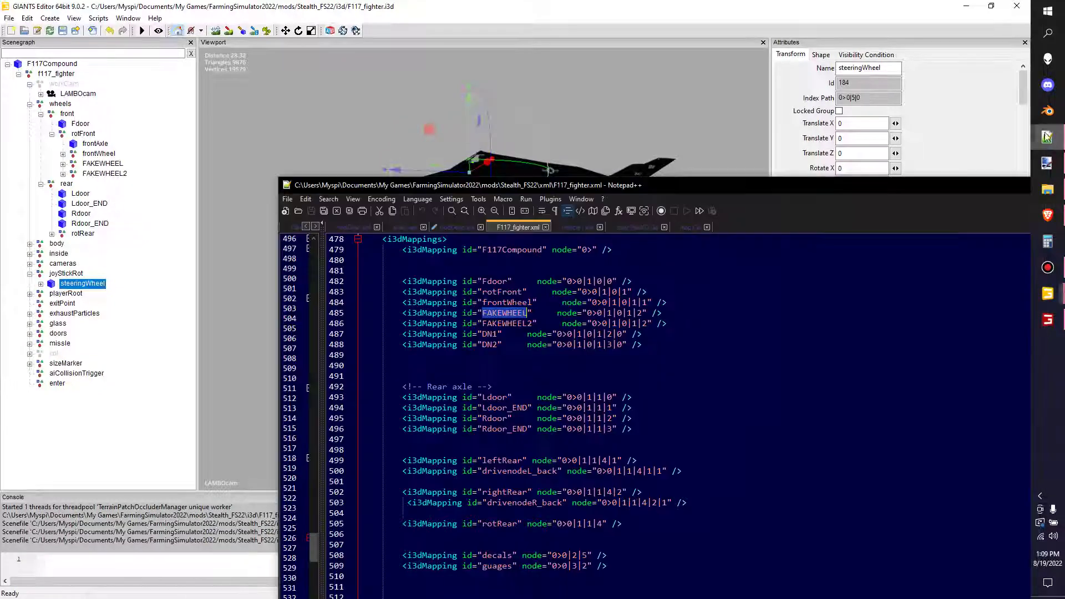
Step: Expand playerRoot, inspect player_rightFoot (index 0>0|6|1), and collapse then re-expand f117_fighter
{"action": "left_click", "coordinate": [1047, 136]}
{"action": "left_click", "coordinate": [501, 21]}
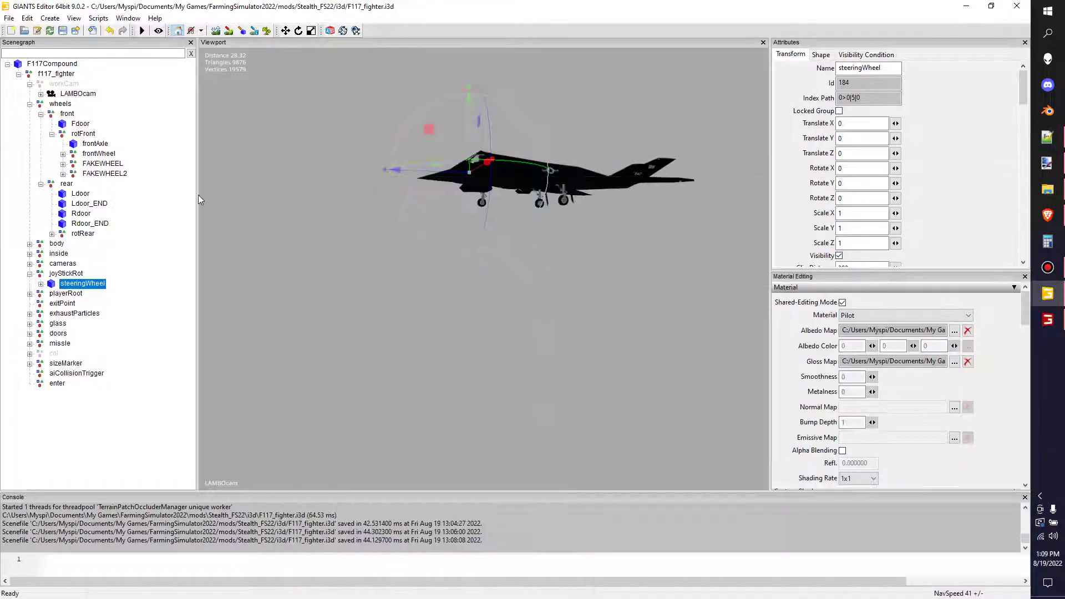
{"action": "left_click", "coordinate": [30, 294]}
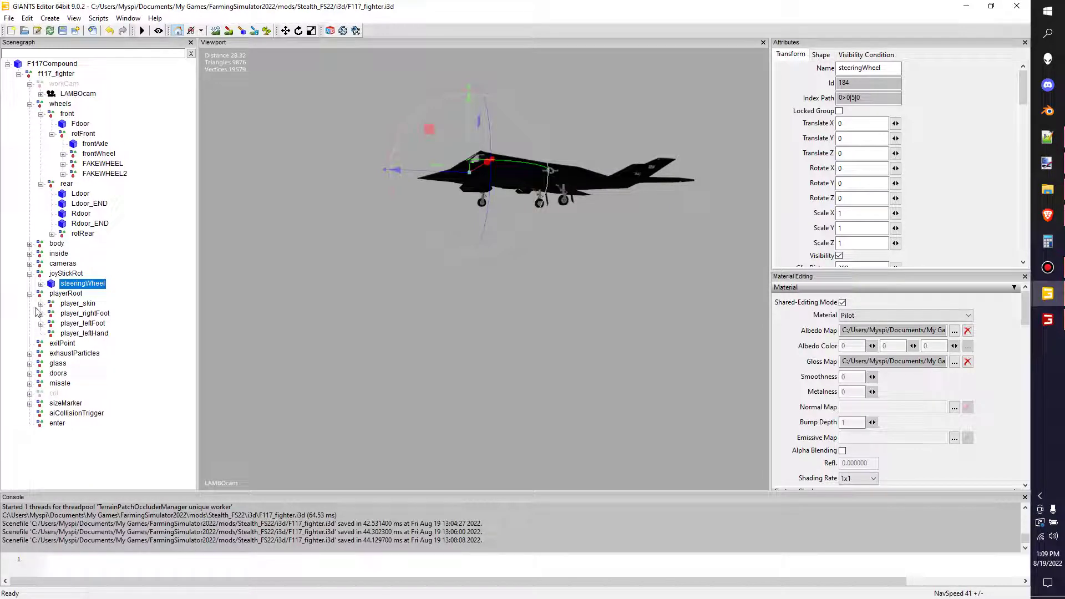
{"action": "left_click", "coordinate": [73, 314]}
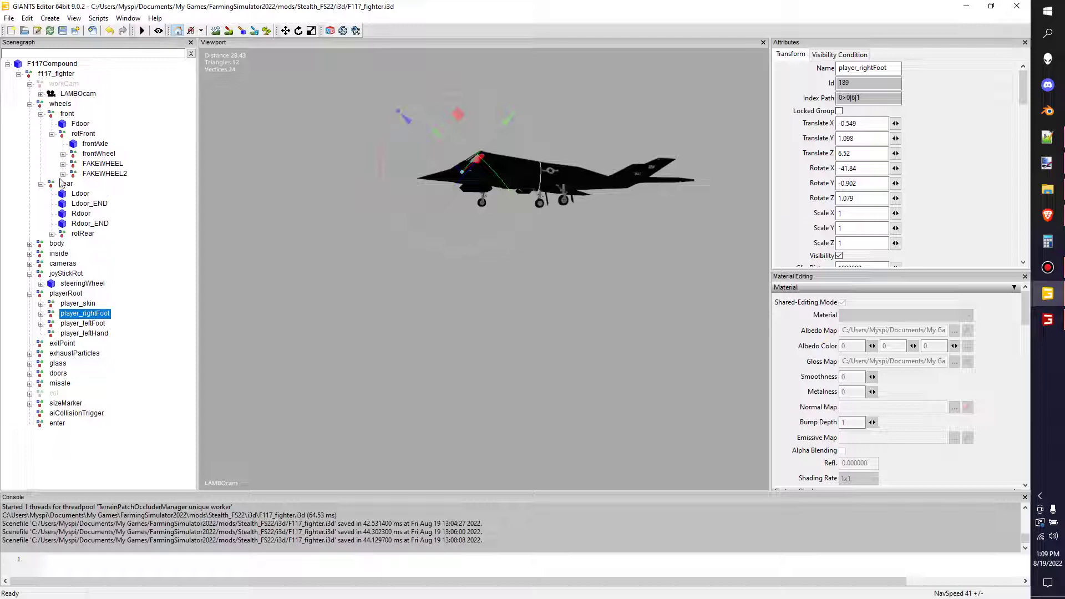
{"action": "left_click", "coordinate": [18, 74]}
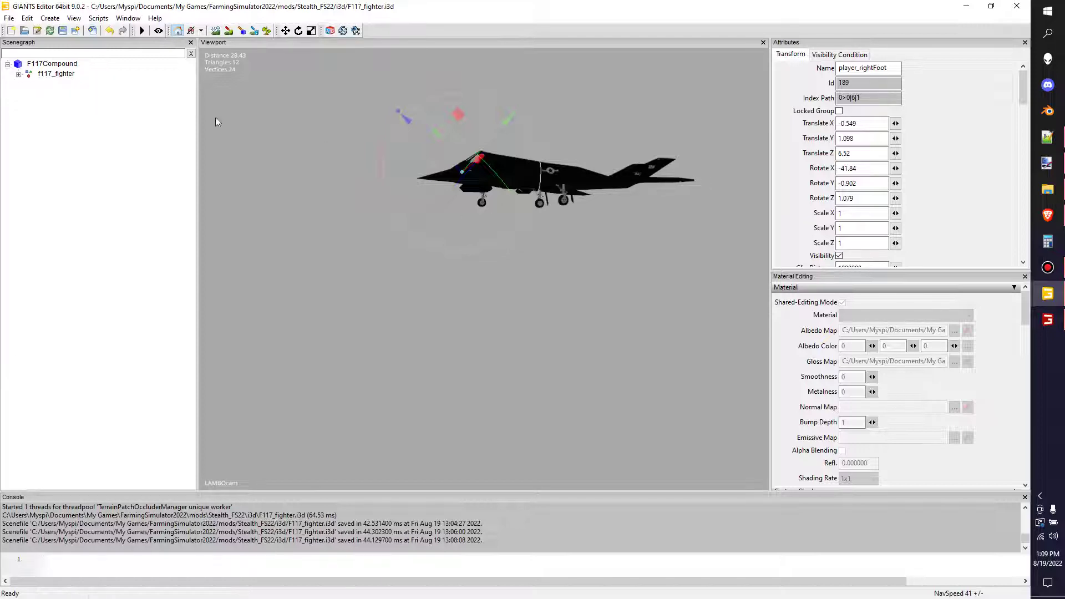
{"action": "left_click", "coordinate": [18, 75]}
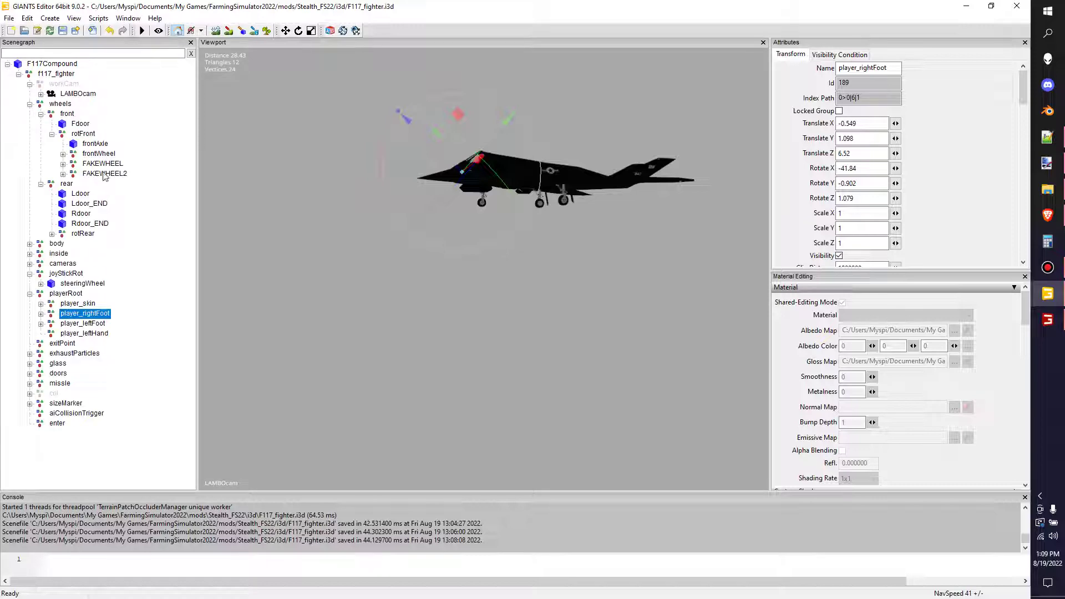
{"action": "right_click", "coordinate": [71, 116]}
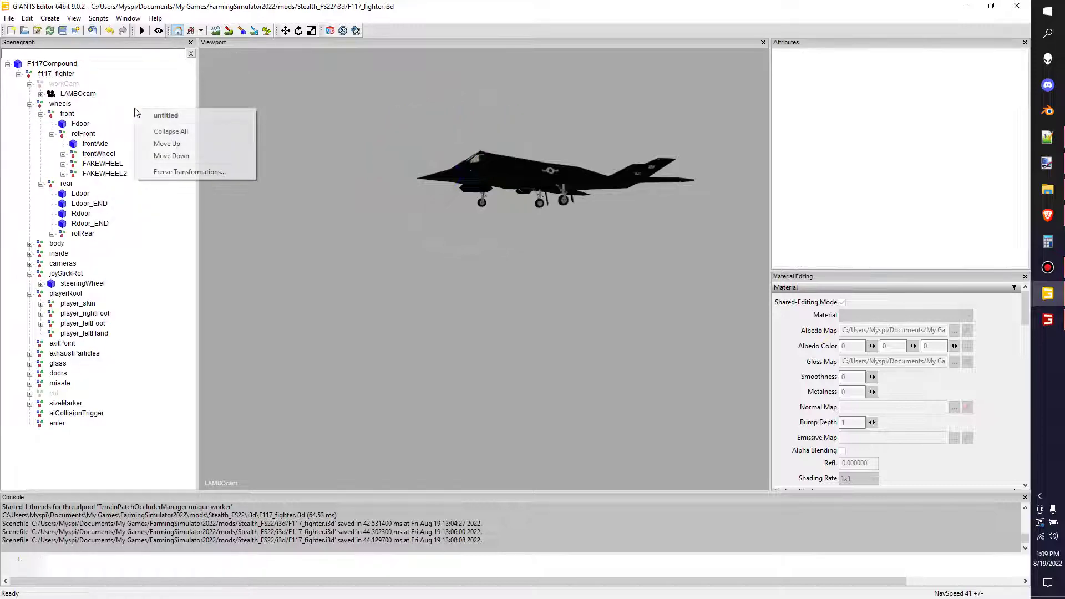
{"action": "left_click", "coordinate": [188, 134]}
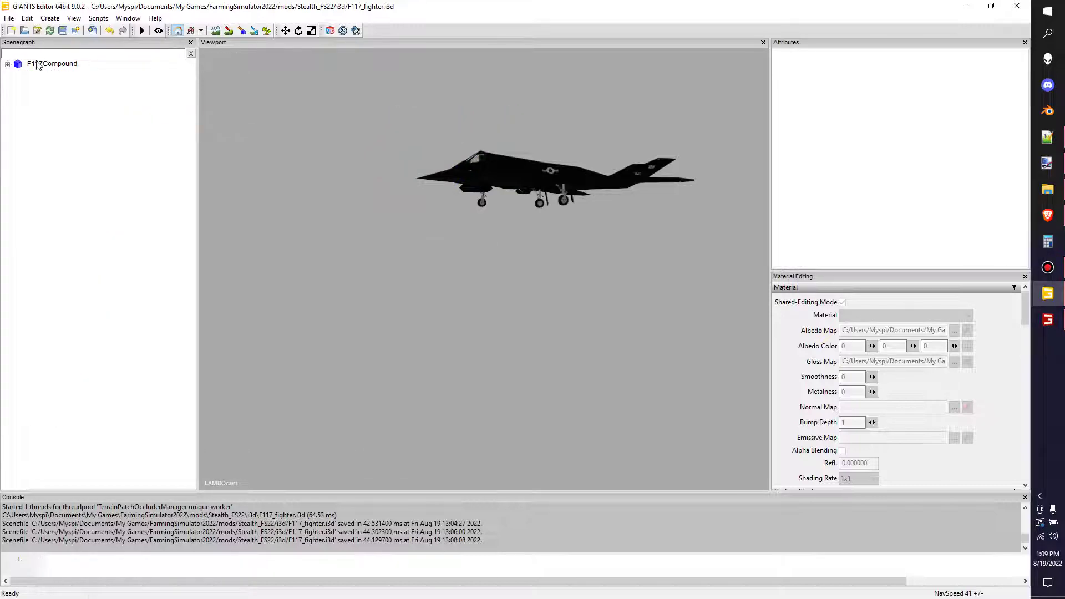
{"action": "left_click", "coordinate": [7, 64]}
{"action": "left_click", "coordinate": [19, 74]}
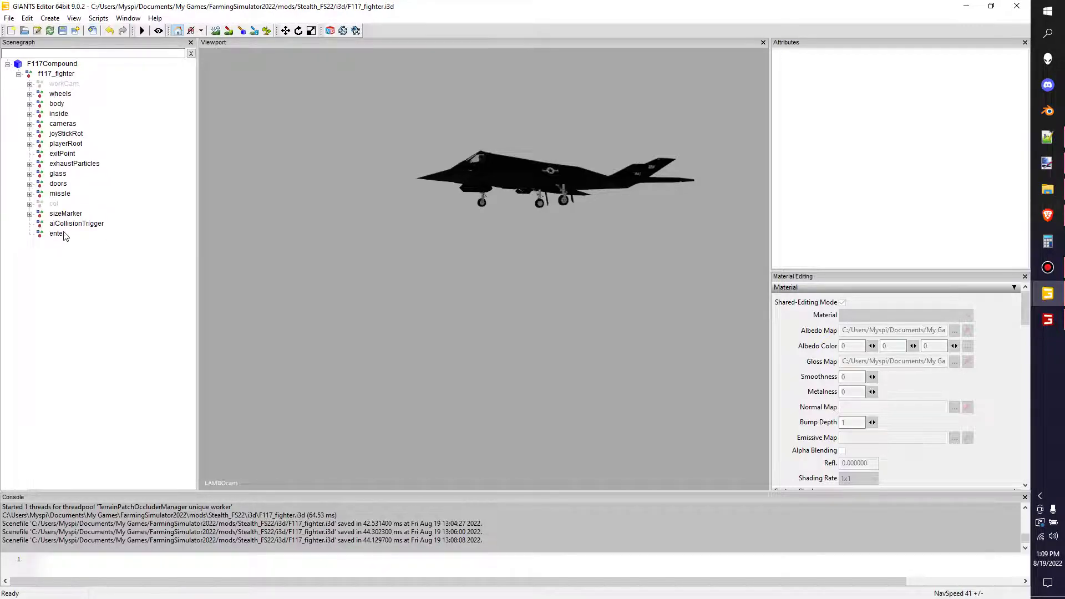
{"action": "left_click", "coordinate": [50, 19]}
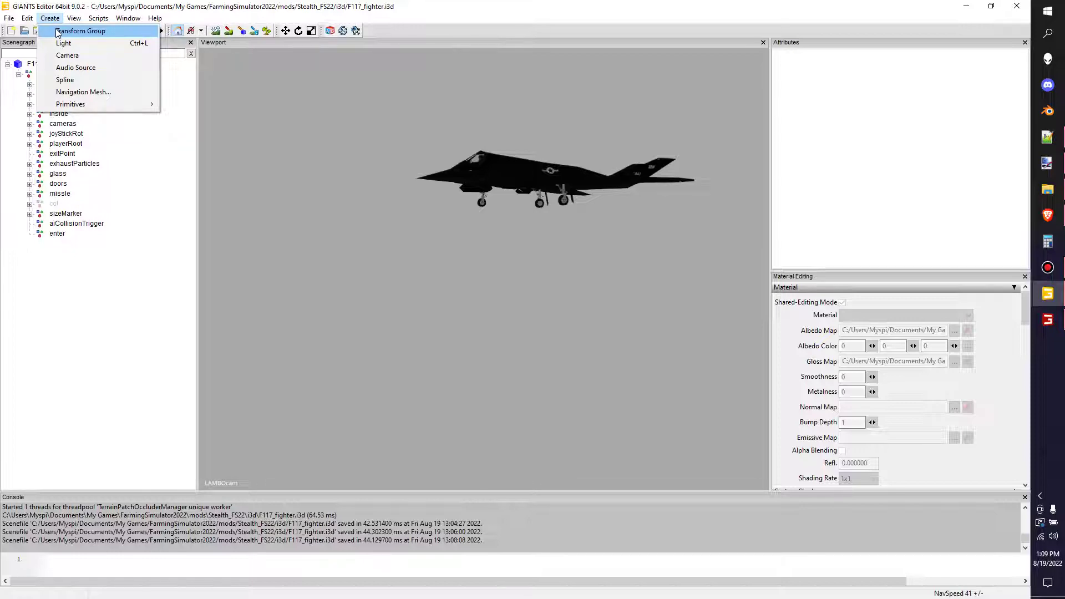
{"action": "left_click", "coordinate": [71, 32]}
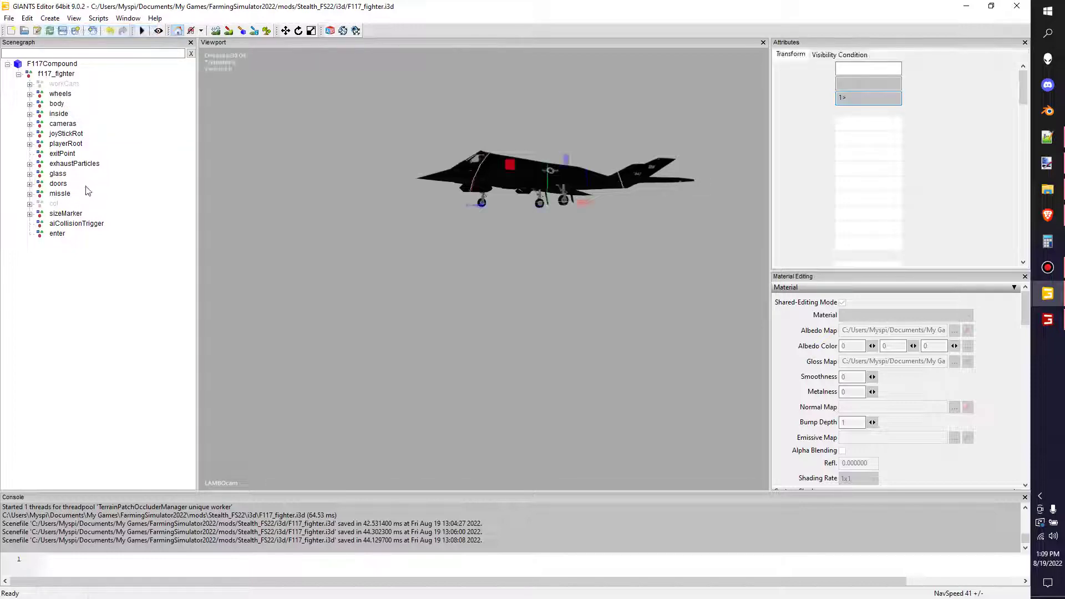
{"action": "key", "text": "Delete"}
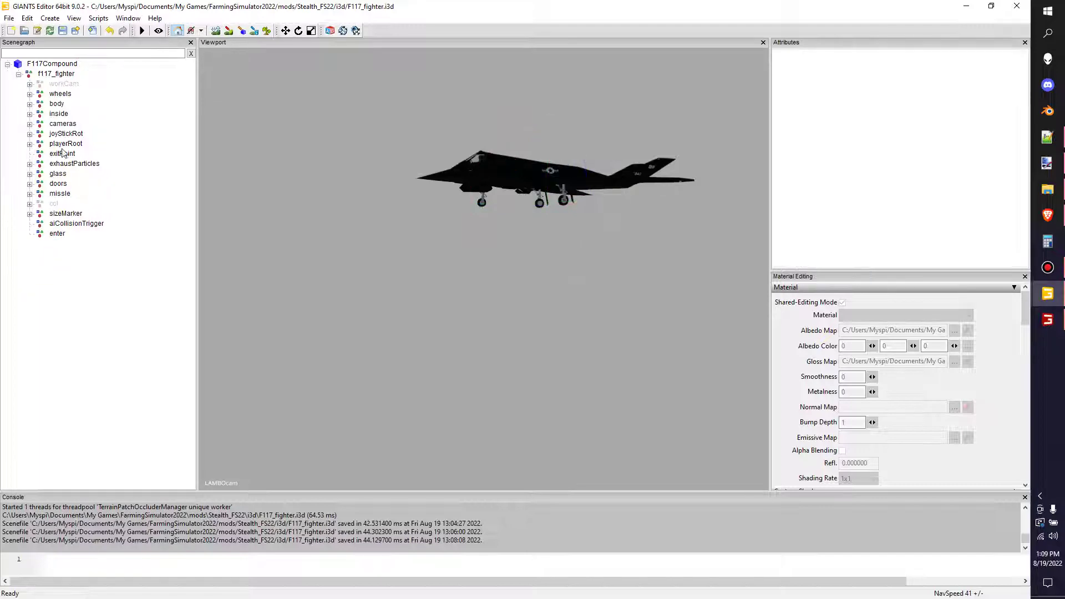
{"action": "left_click", "coordinate": [60, 75]}
{"action": "key", "text": "ctrl+z"}
{"action": "left_click", "coordinate": [69, 245]}
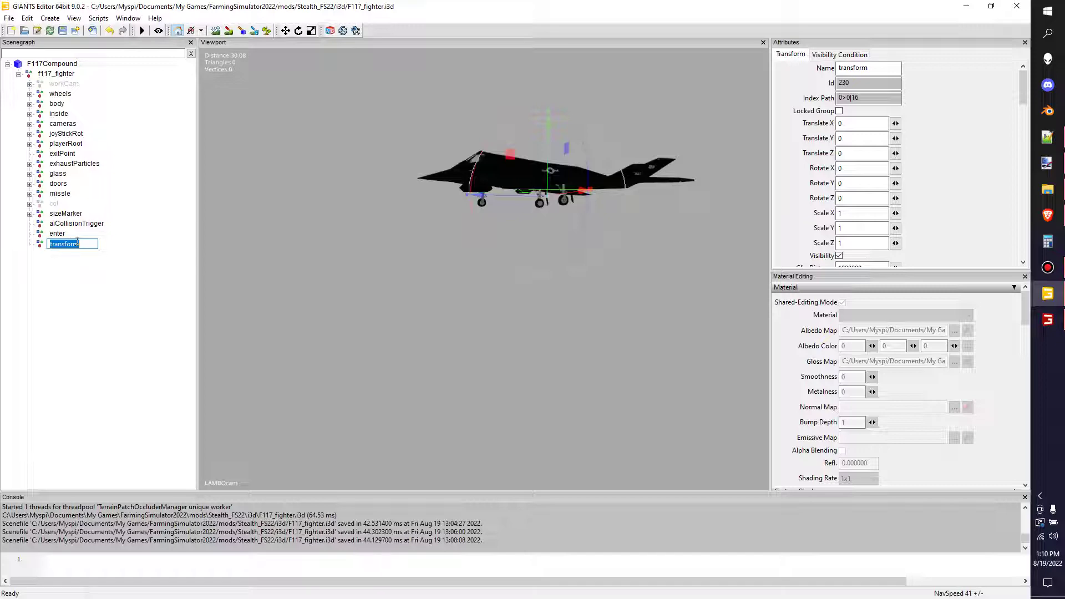
{"action": "type", "text": "hello"}
{"action": "left_click", "coordinate": [67, 321]}
{"action": "left_click", "coordinate": [51, 245]}
{"action": "left_click", "coordinate": [78, 268]}
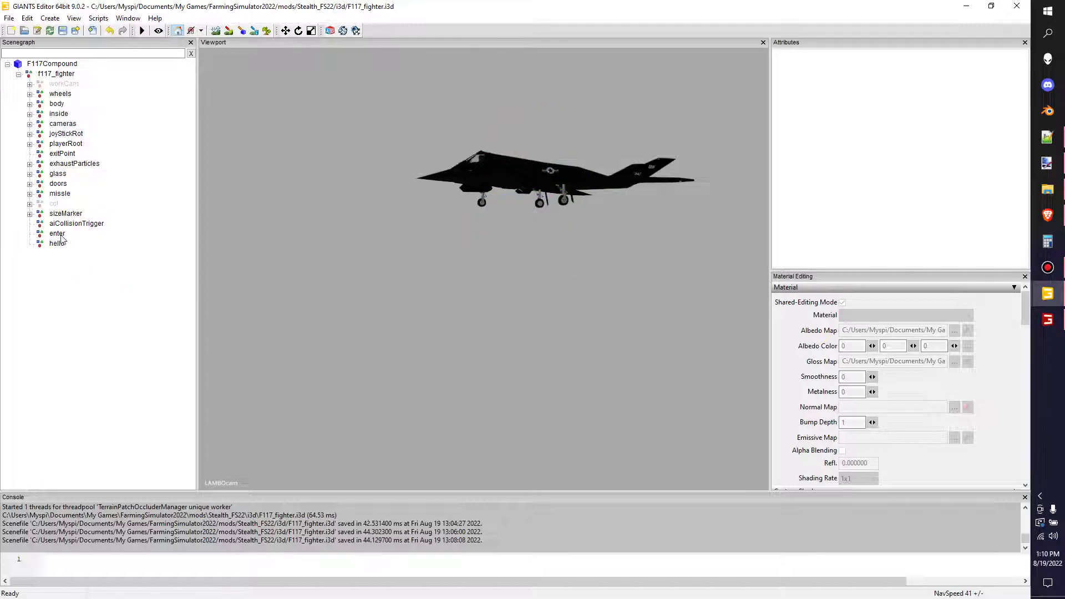
{"action": "left_click", "coordinate": [63, 247]}
{"action": "key", "text": "Delete"}
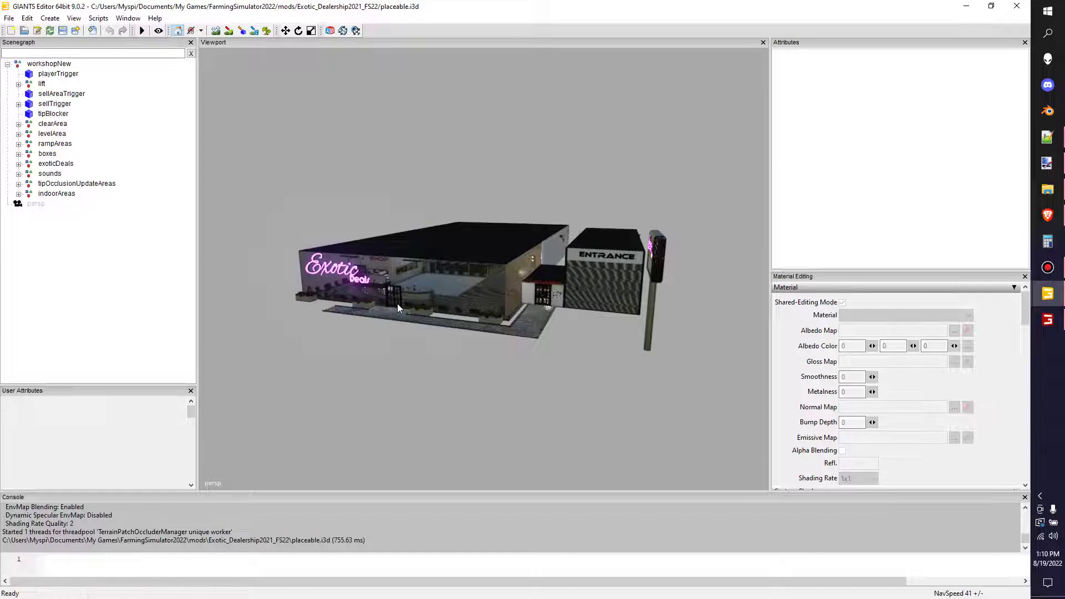
Step: Move the persp camera up above workshopNew and check workshopNew's index path
{"action": "left_click", "coordinate": [35, 204]}
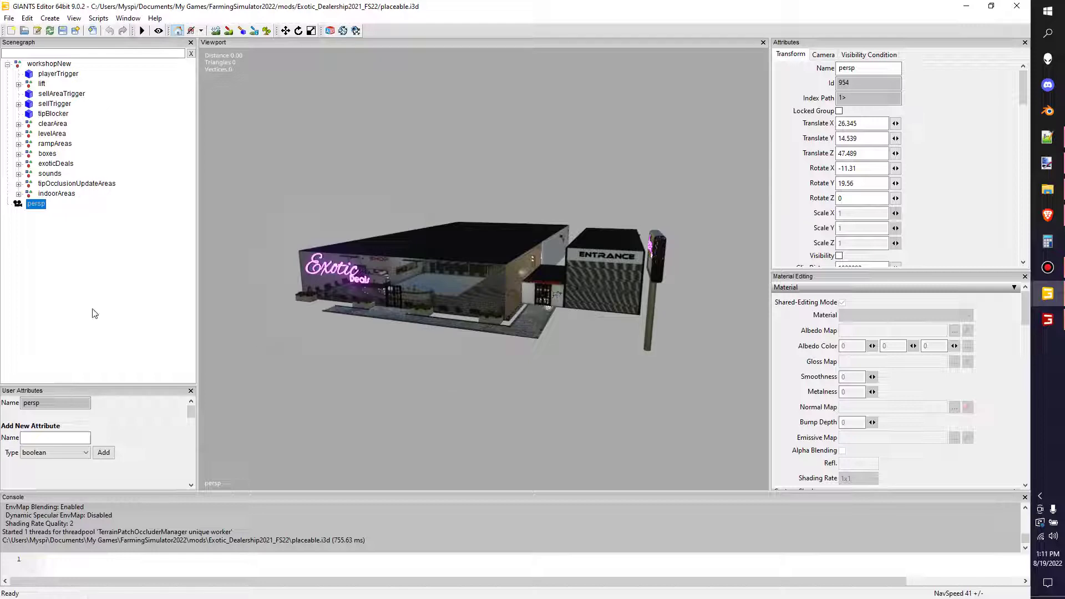
{"action": "right_click", "coordinate": [37, 205]}
{"action": "left_click", "coordinate": [66, 250]}
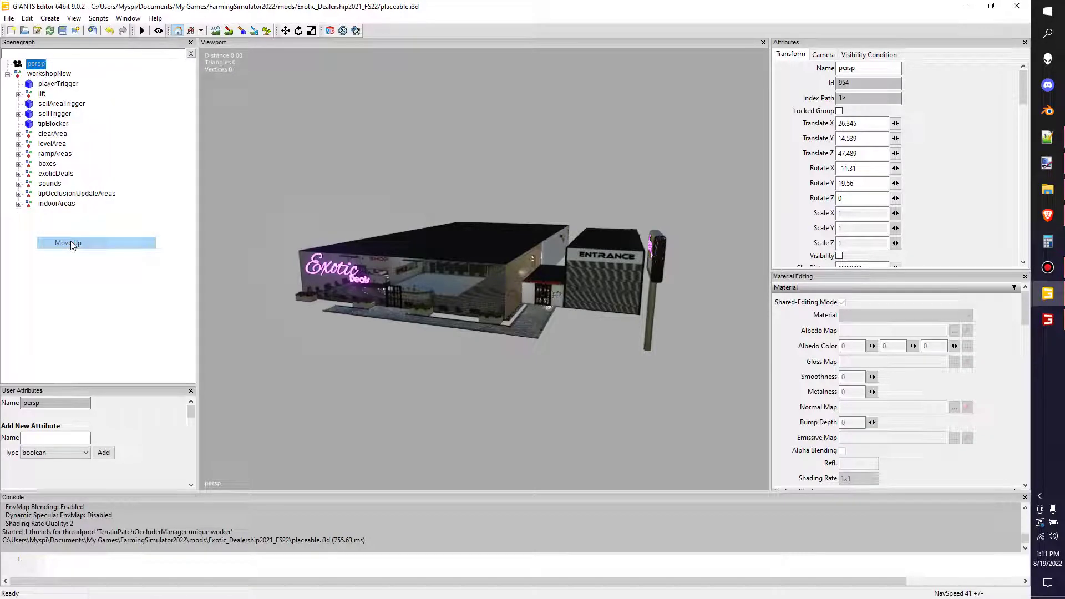
{"action": "left_click", "coordinate": [48, 73]}
{"action": "left_click_drag", "start_coordinate": [863, 98], "coordinate": [808, 97]}
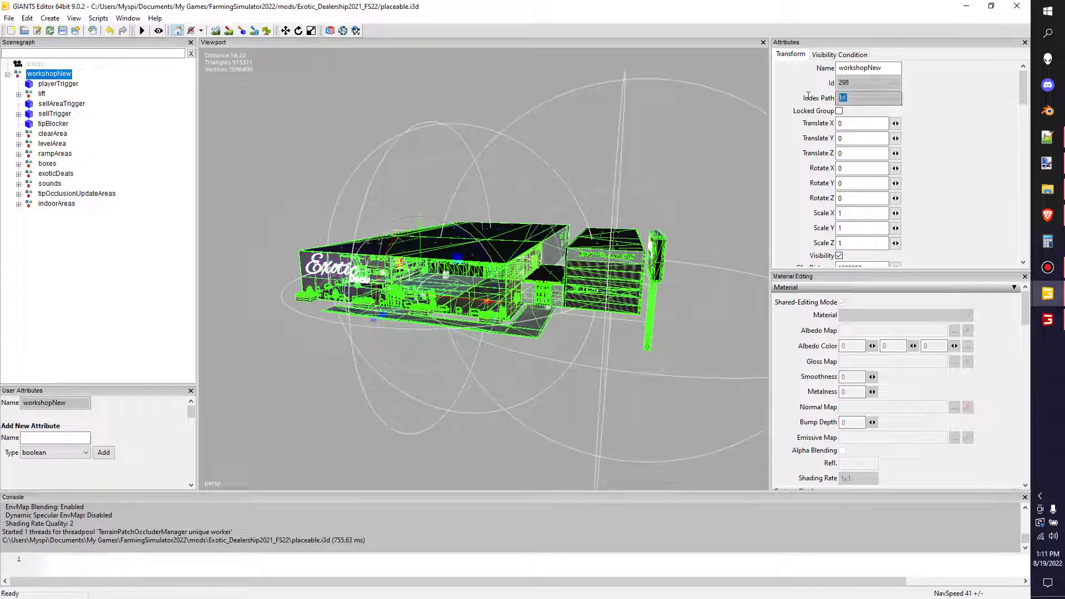
Step: Move persp back below workshopNew, then select workshopNew and playerTrigger
{"action": "right_click", "coordinate": [31, 65]}
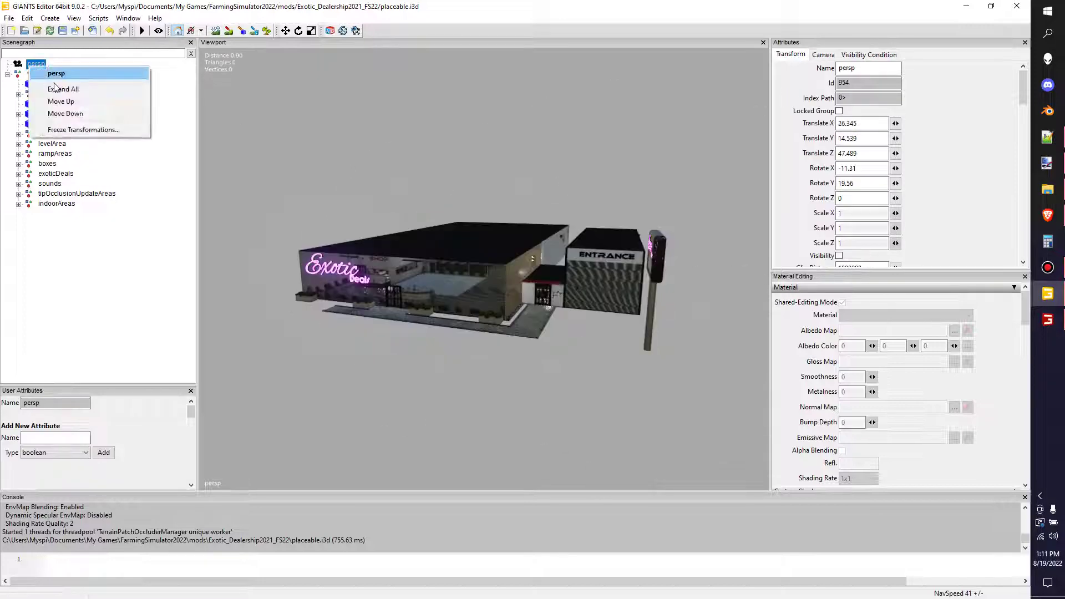
{"action": "left_click", "coordinate": [65, 113]}
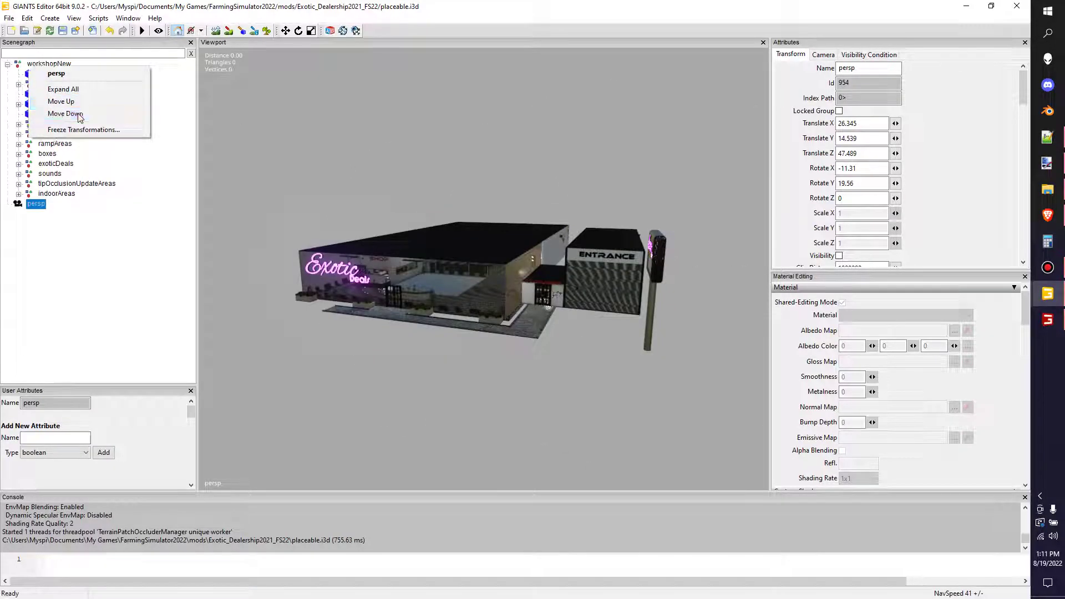
{"action": "left_click", "coordinate": [54, 63]}
{"action": "left_click", "coordinate": [53, 74]}
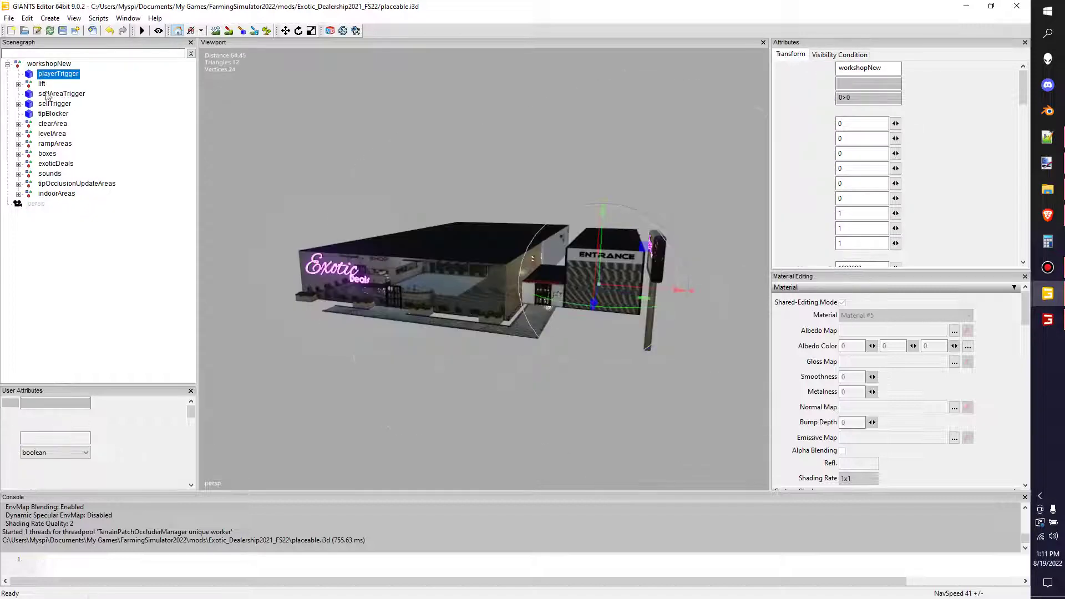
{"action": "left_click", "coordinate": [3, 67]}
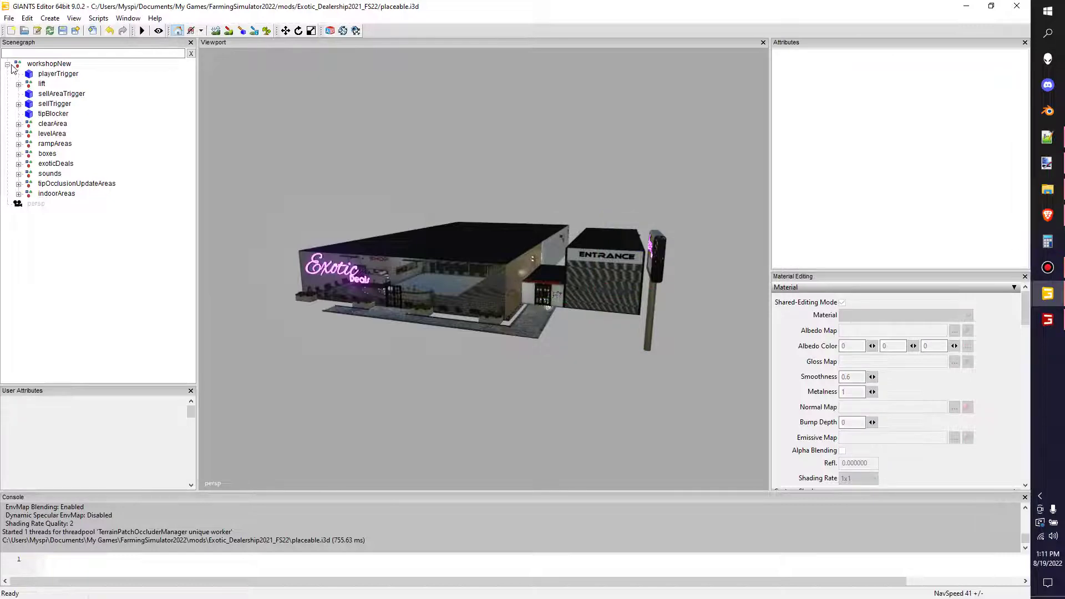
{"action": "left_click", "coordinate": [7, 64]}
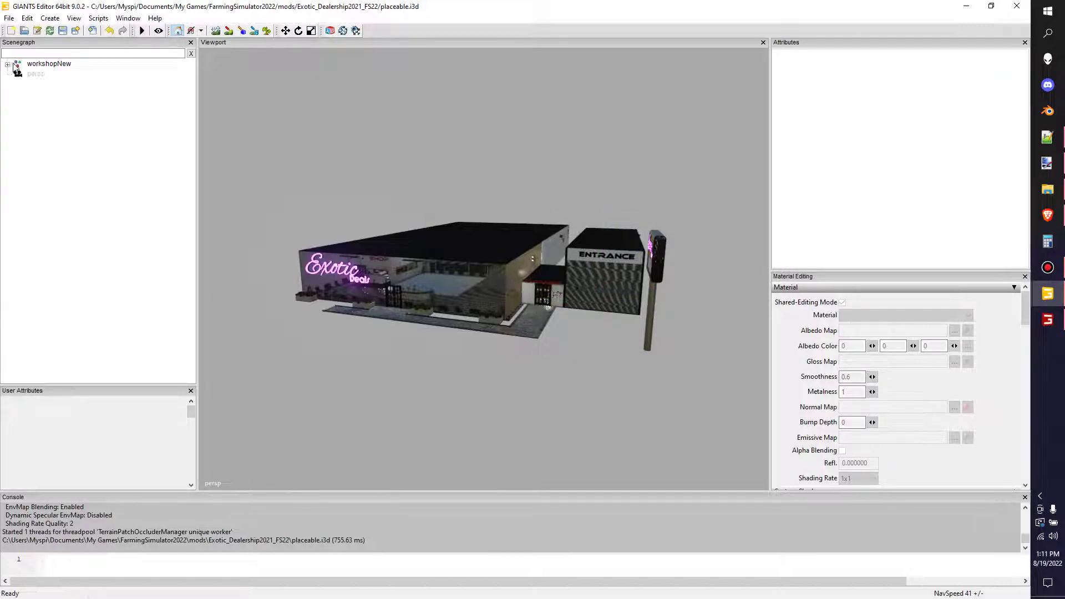
{"action": "left_click", "coordinate": [7, 65]}
{"action": "left_click", "coordinate": [42, 64]}
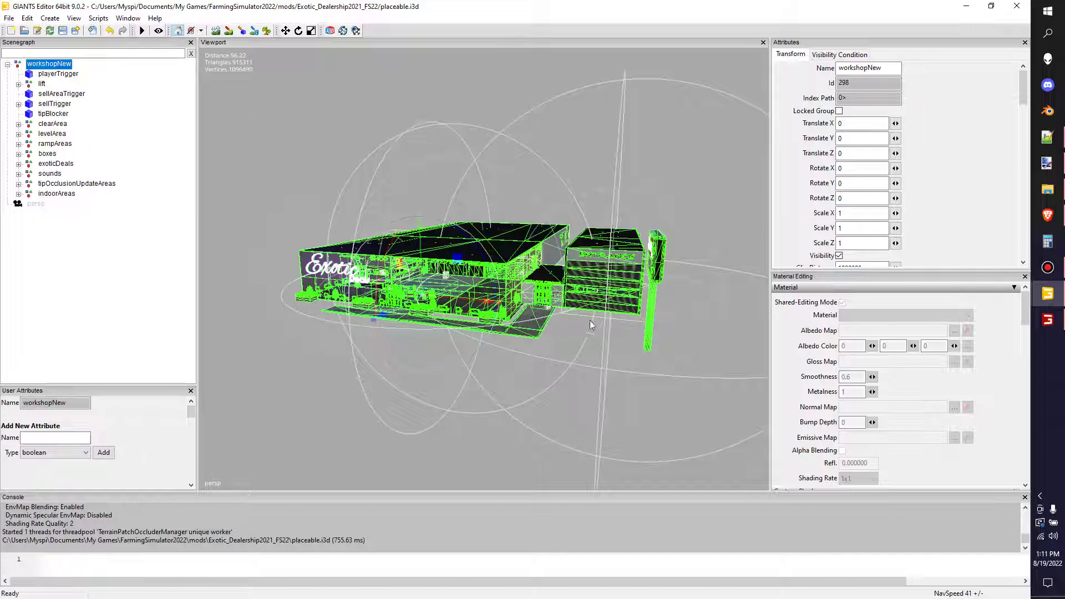
{"action": "left_click", "coordinate": [7, 64]}
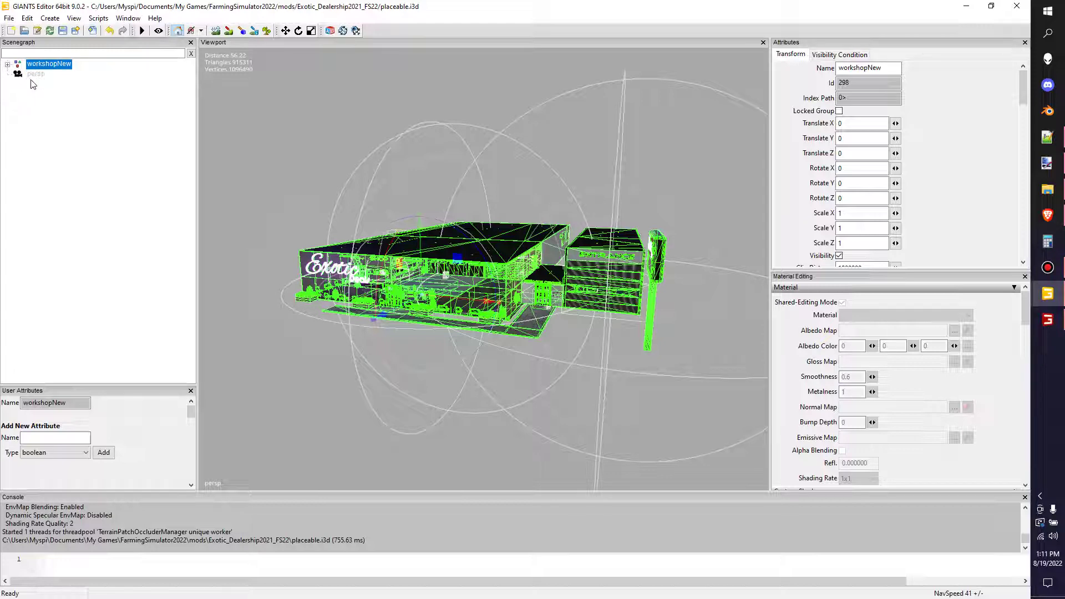
{"action": "left_click", "coordinate": [7, 65]}
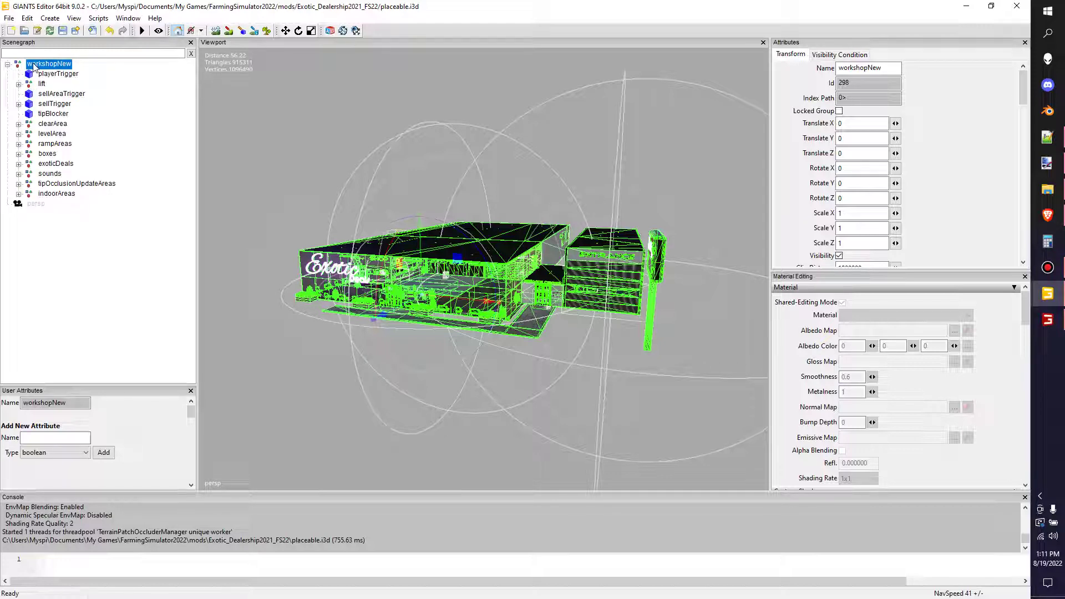
{"action": "left_click", "coordinate": [96, 251]}
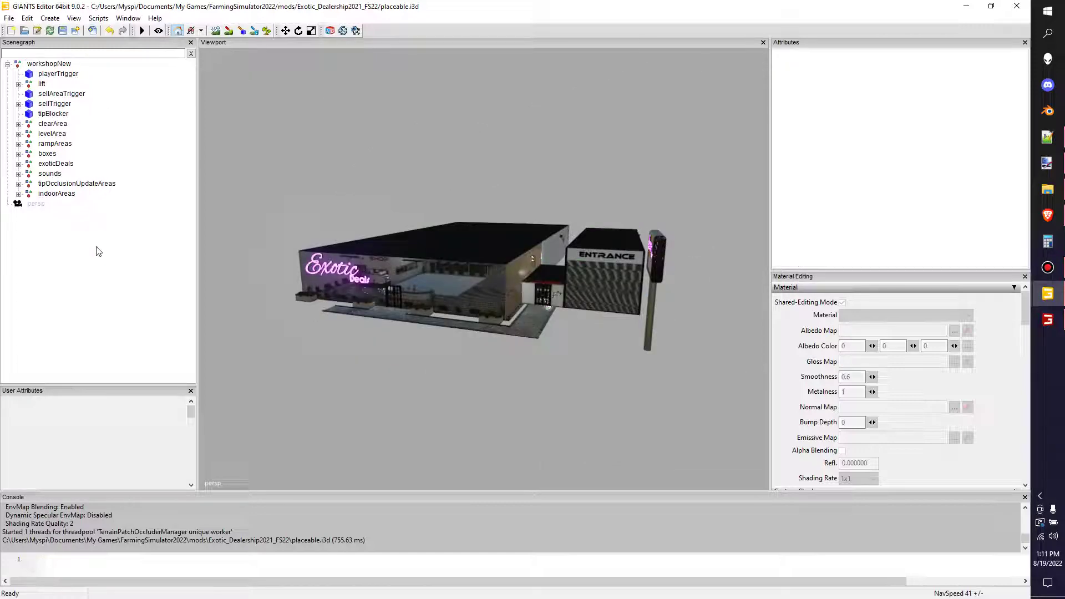
{"action": "left_click", "coordinate": [52, 75]}
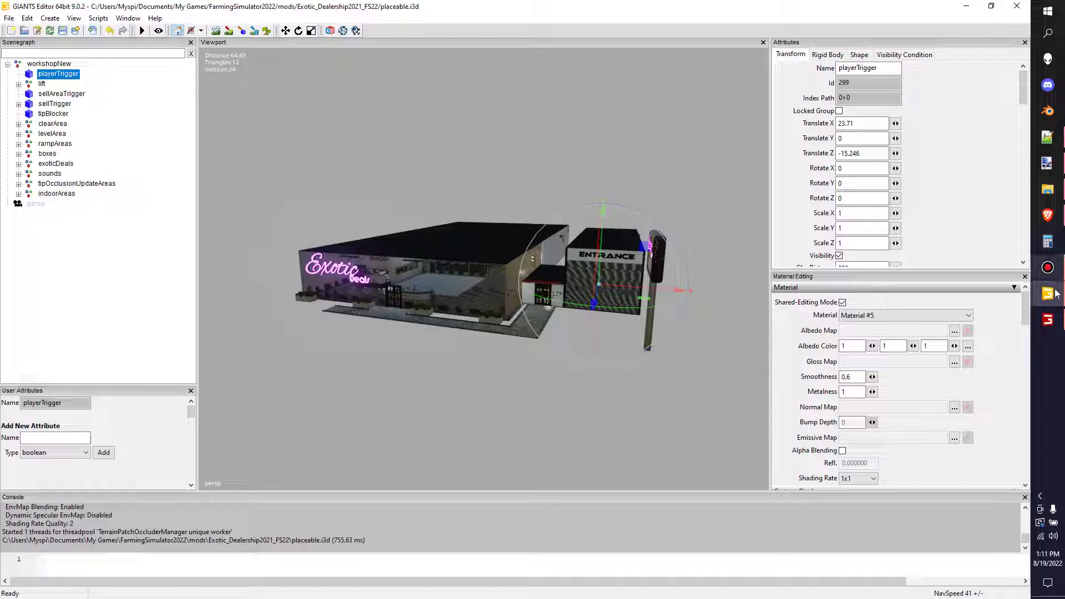
{"action": "mouse_move", "coordinate": [1055, 300]}
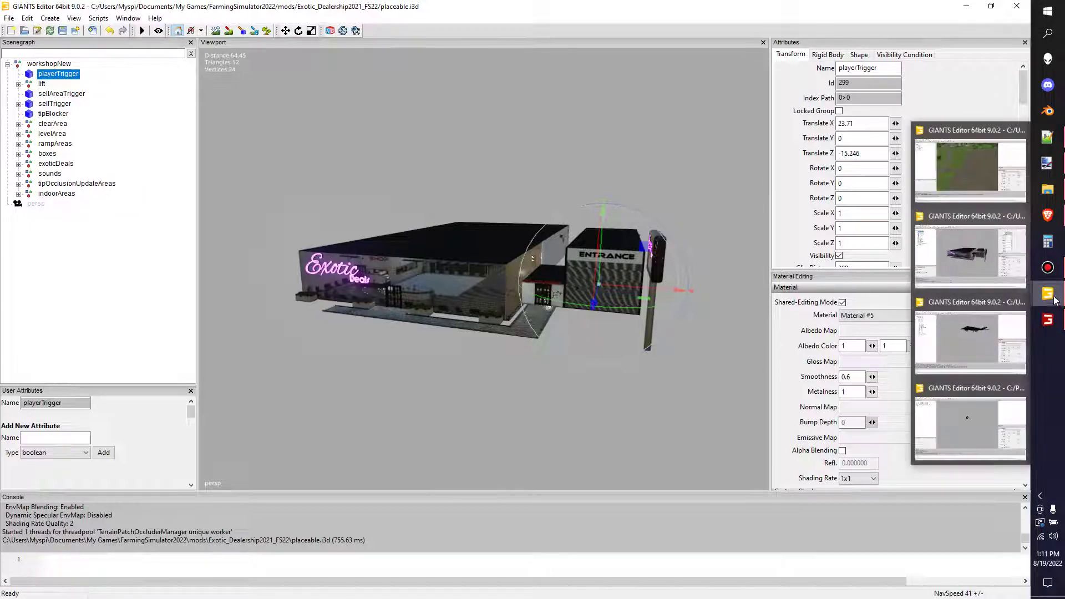
{"action": "left_click", "coordinate": [969, 167]}
Step: Look over the Berghof fields and farm, selecting careerStartPoint and the gameplay group
{"action": "right_click_drag", "start_coordinate": [513, 352], "coordinate": [195, 349]}
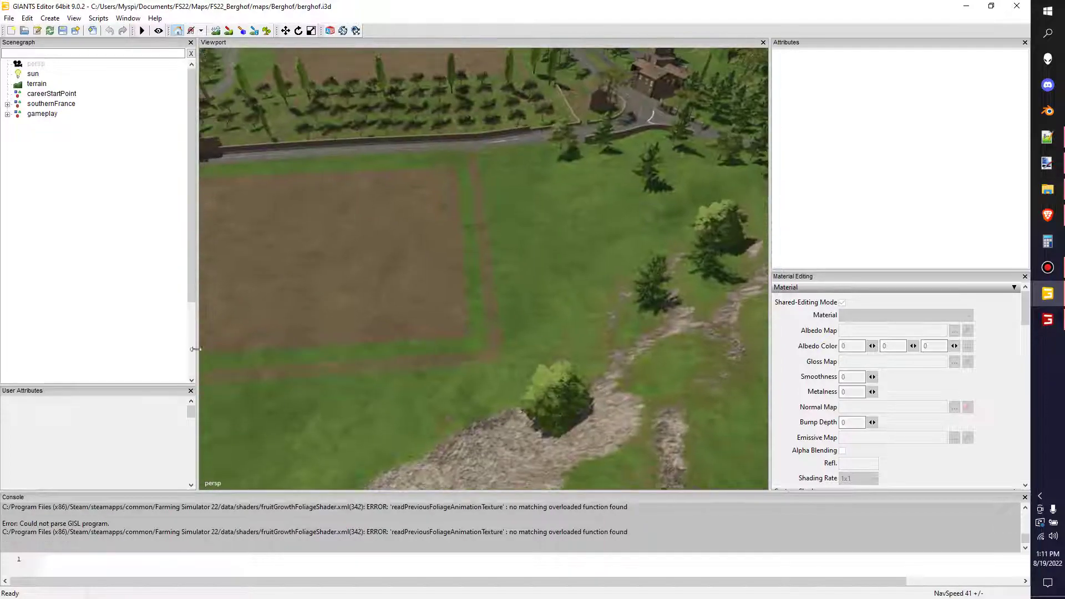
{"action": "left_click", "coordinate": [51, 94]}
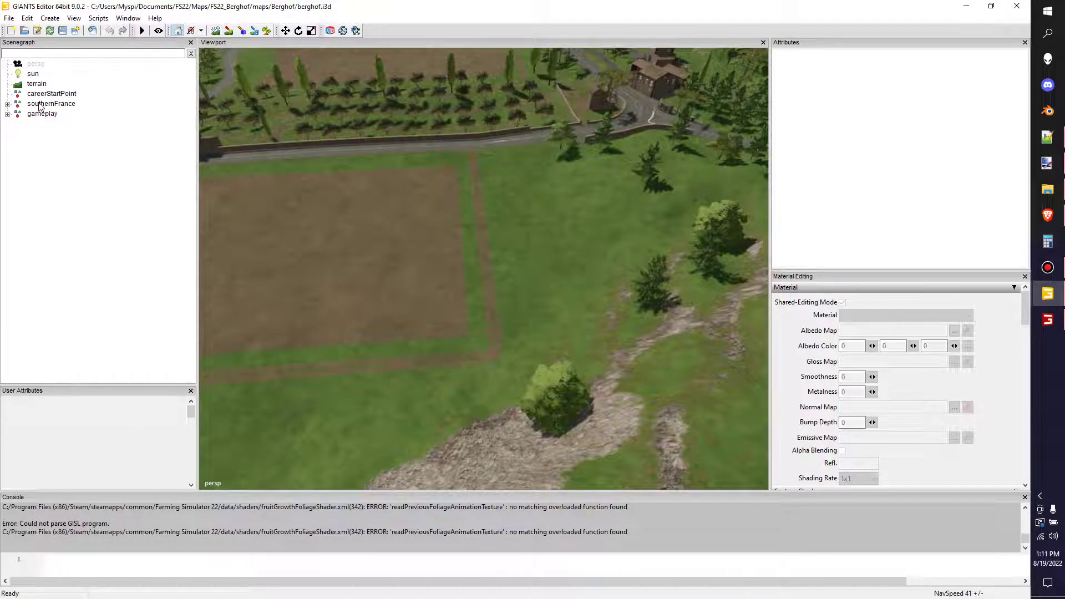
{"action": "left_click", "coordinate": [46, 114]}
{"action": "right_click_drag", "start_coordinate": [473, 375], "coordinate": [308, 207]}
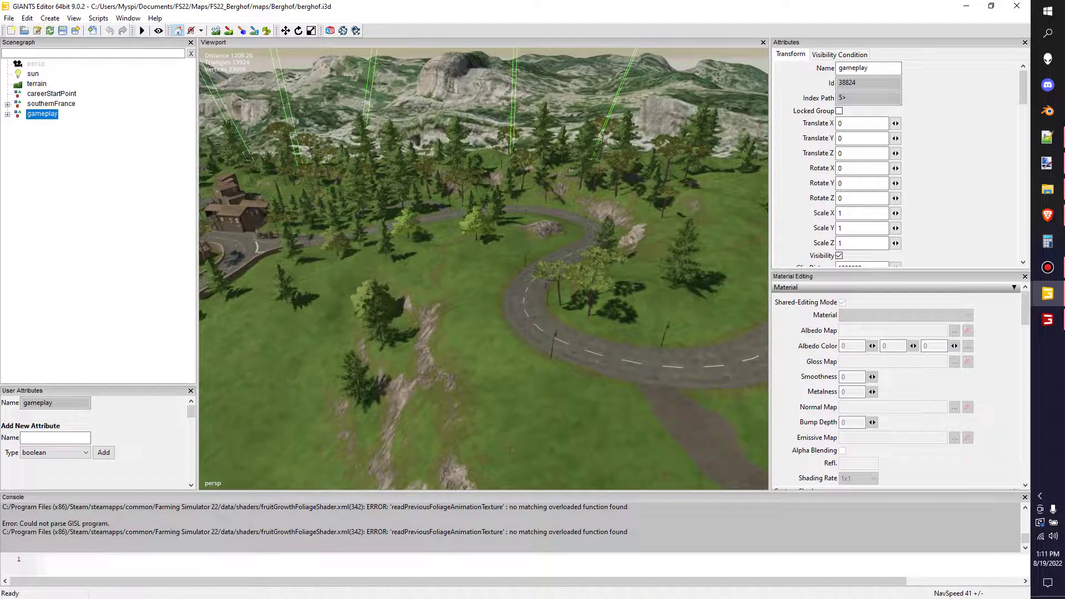
Step: Expand gameplay and southernFrance, peek into fields, and select the hotAirBalloons node
{"action": "left_click", "coordinate": [7, 114]}
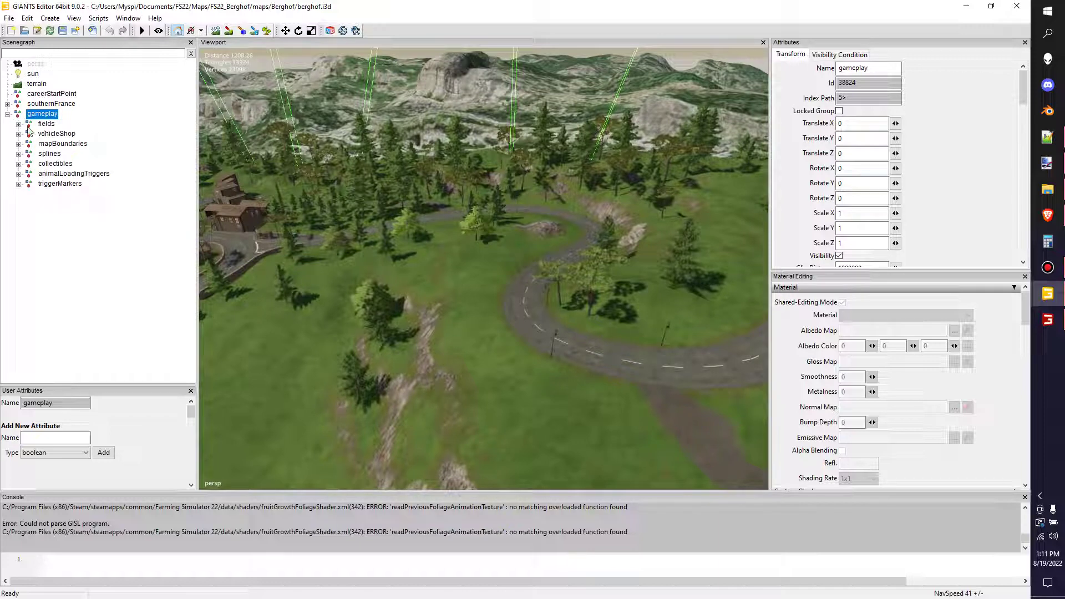
{"action": "left_click", "coordinate": [18, 124]}
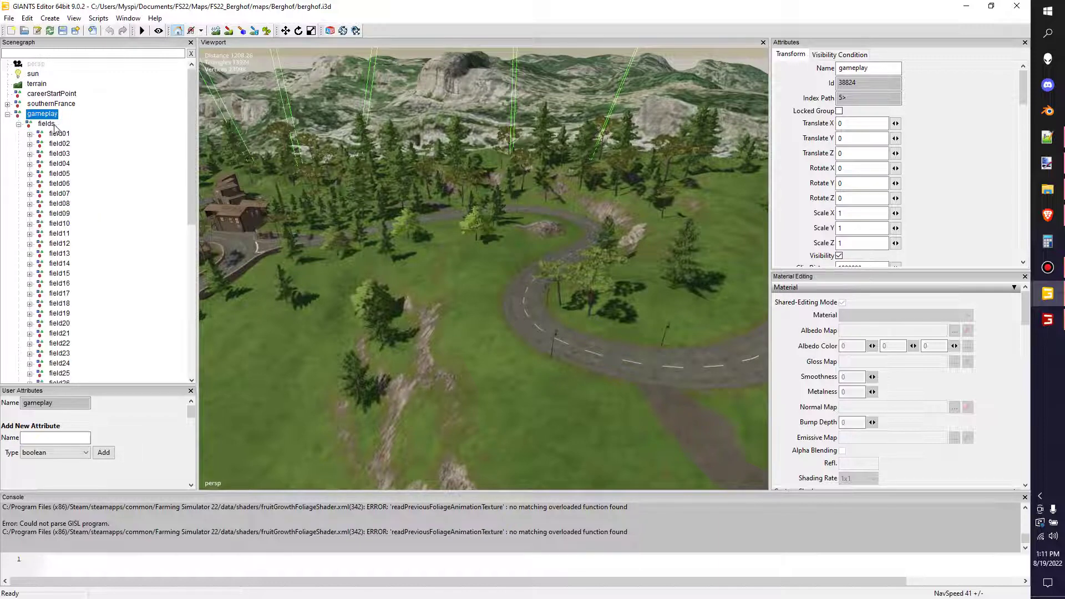
{"action": "left_click", "coordinate": [19, 124]}
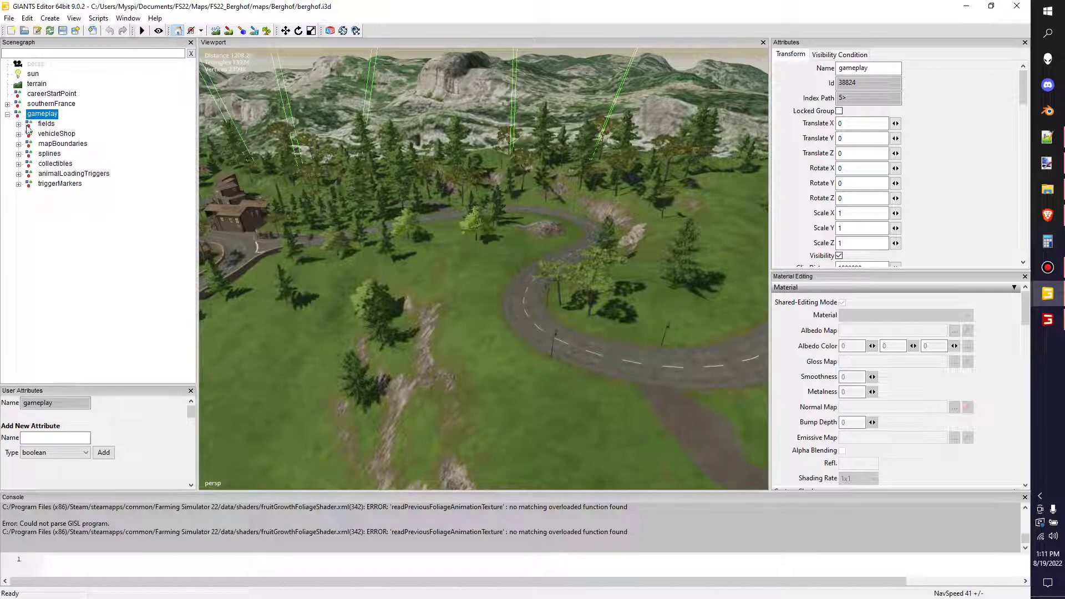
{"action": "left_click", "coordinate": [7, 104]}
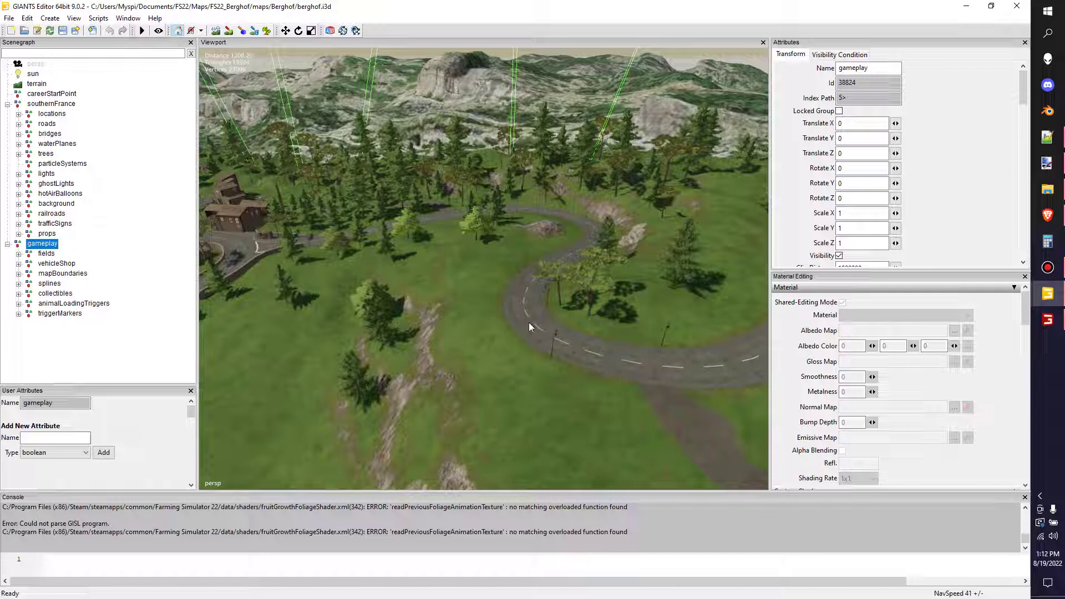
{"action": "left_click", "coordinate": [56, 194]}
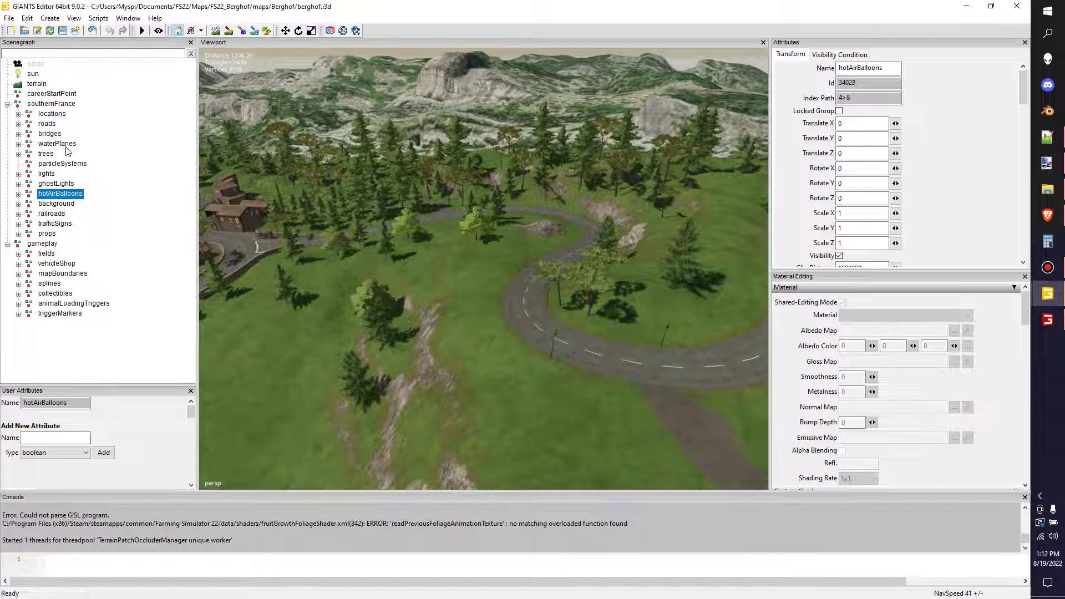
{"action": "left_click", "coordinate": [50, 104]}
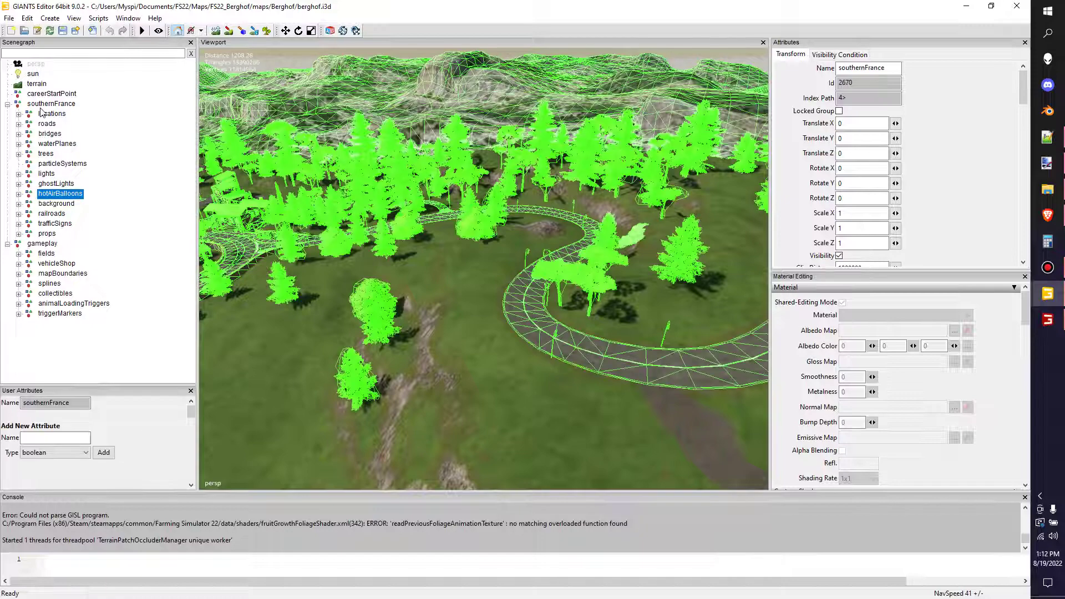
{"action": "left_click", "coordinate": [49, 18]}
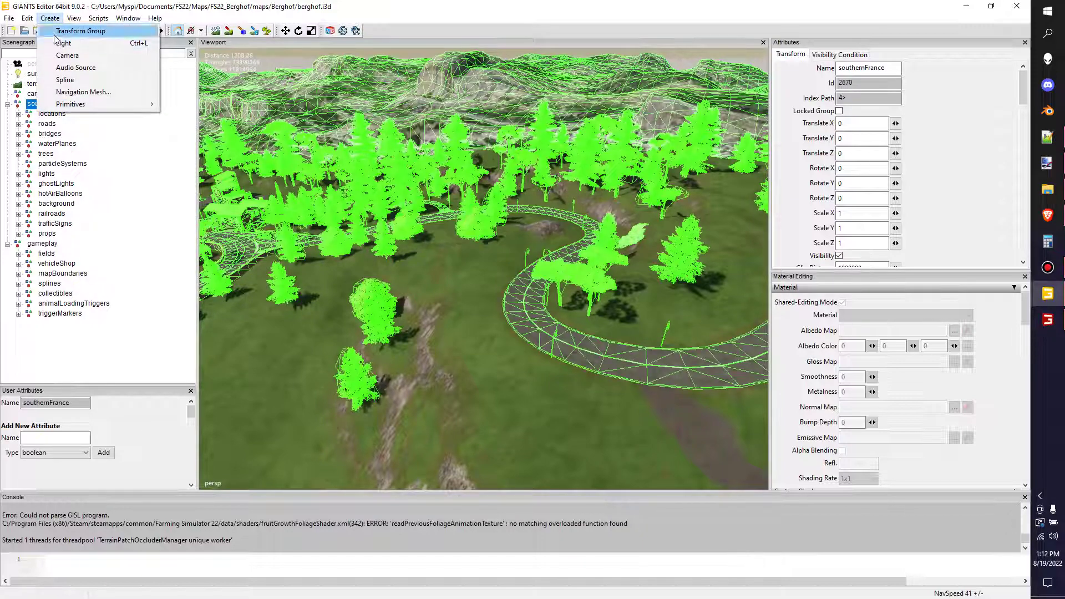
{"action": "left_click", "coordinate": [61, 29]}
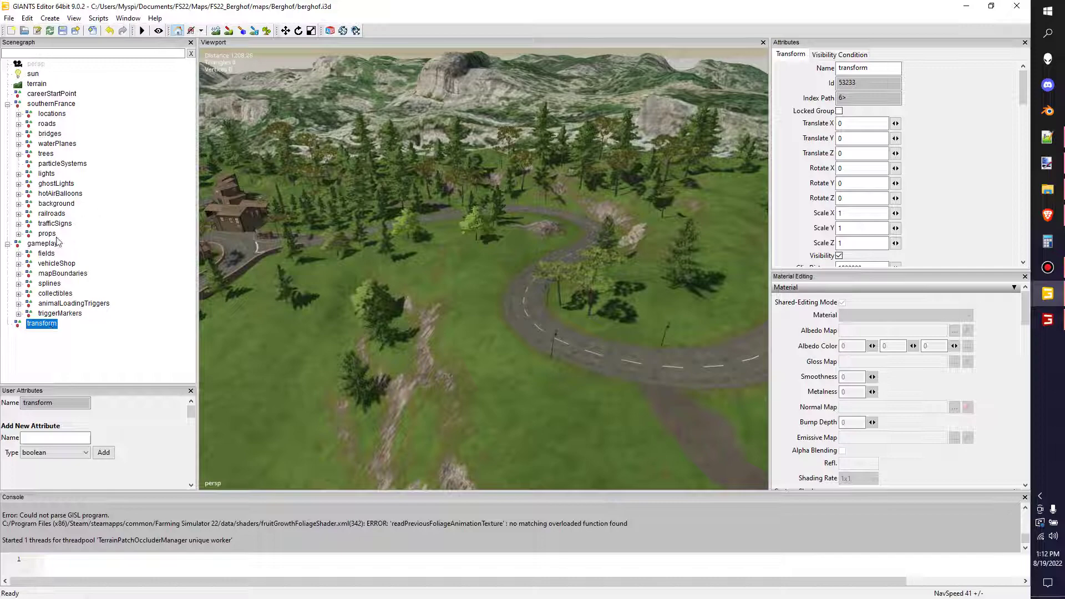
{"action": "key", "text": "ctrl+z"}
{"action": "left_click", "coordinate": [40, 105]}
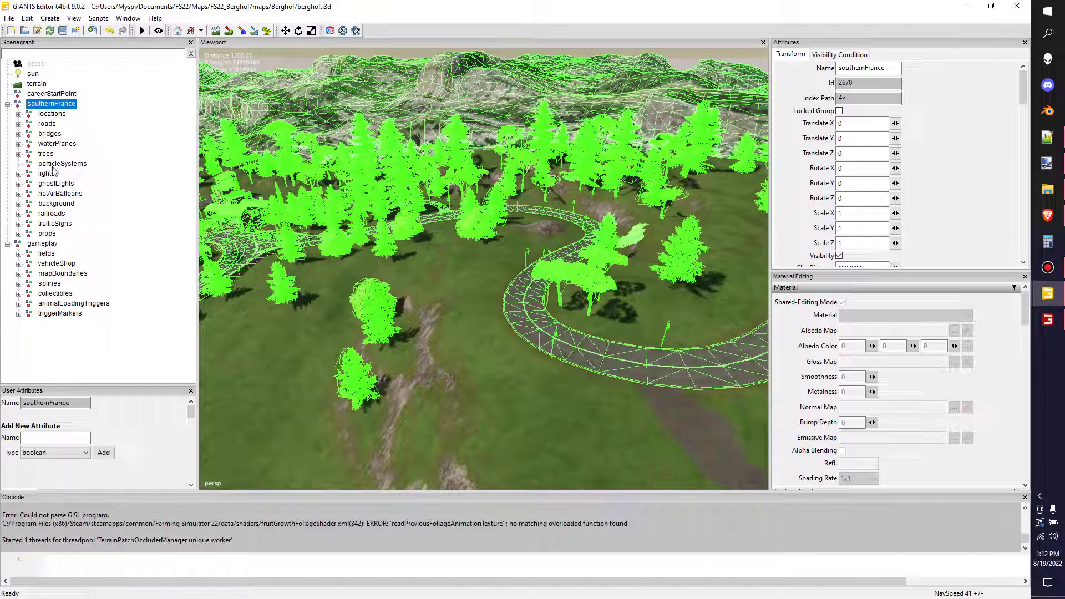
{"action": "key", "text": "ctrl+alt+n"}
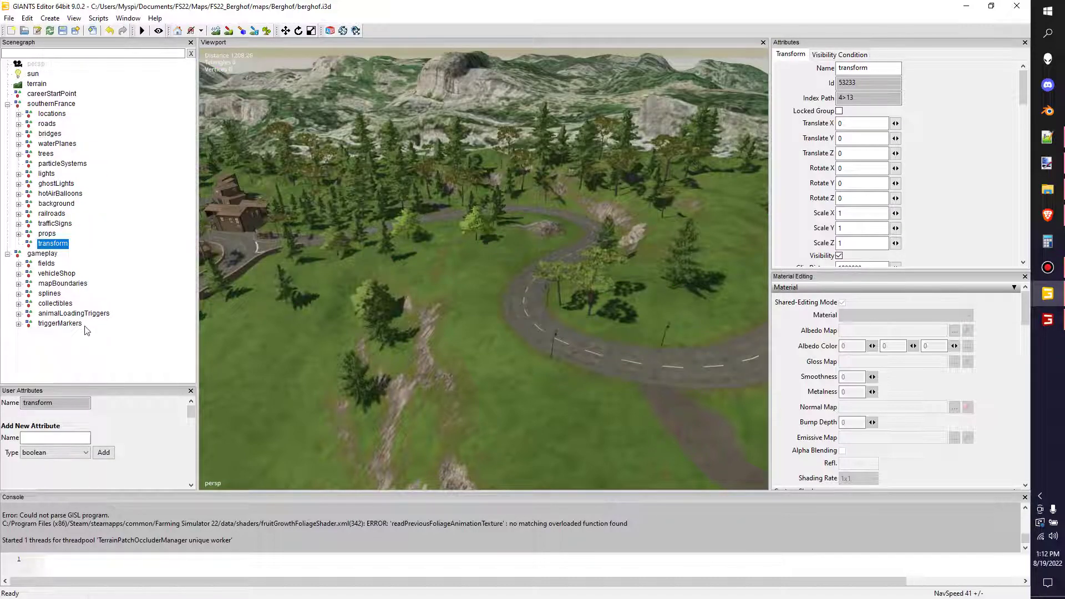
{"action": "key", "text": "F2"}
{"action": "key", "text": "BackSpace"}
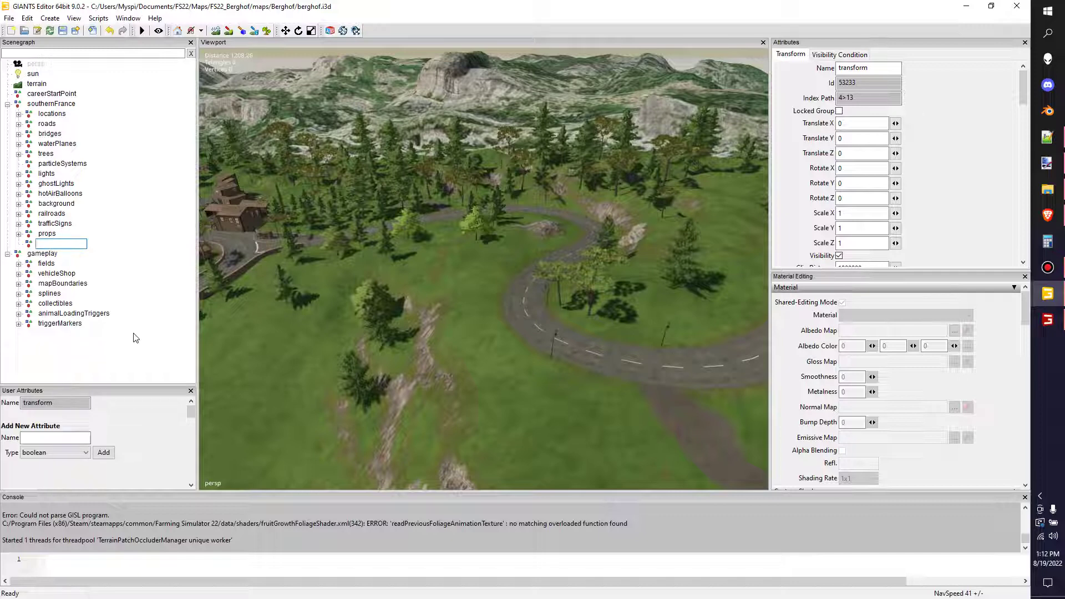
{"action": "left_click", "coordinate": [75, 343]}
{"action": "left_click", "coordinate": [66, 244]}
{"action": "key", "text": "Delete"}
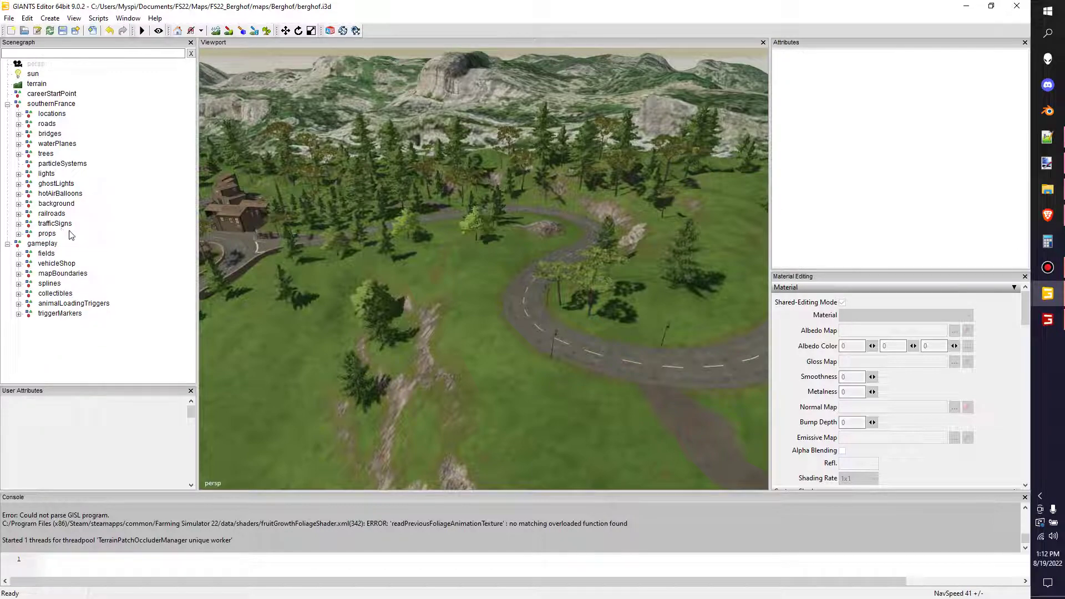
{"action": "left_click", "coordinate": [62, 216]}
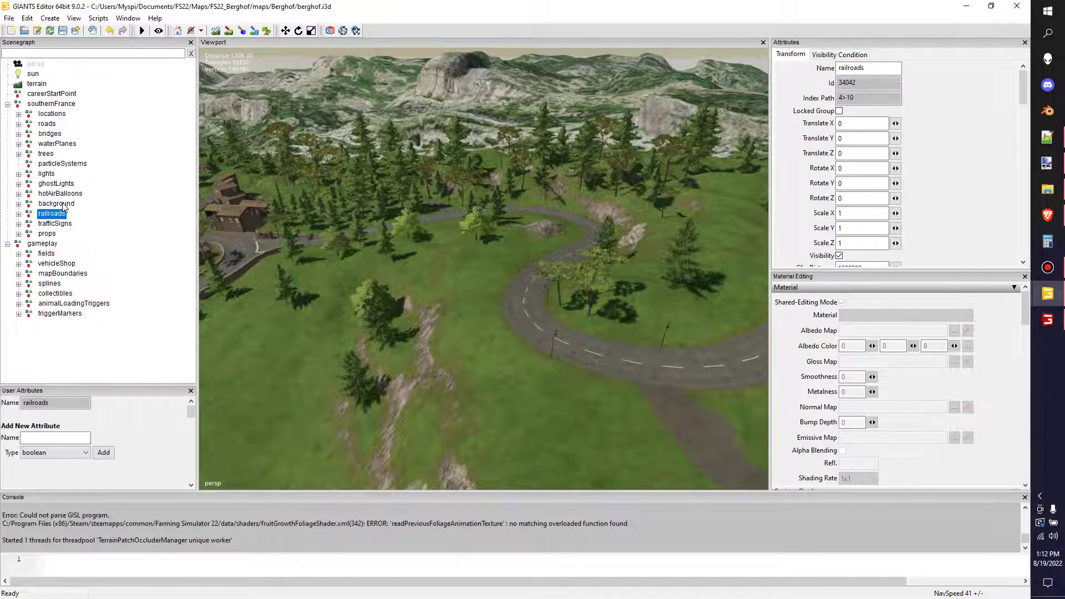
Step: Select the background and locations groups and scroll through the scenegraph
{"action": "left_click", "coordinate": [63, 205]}
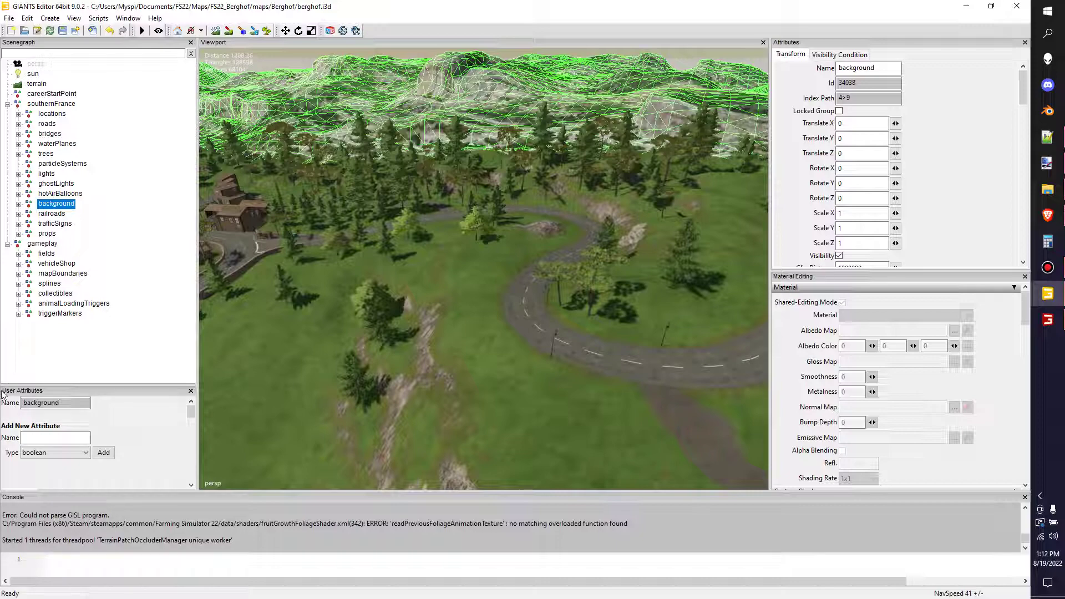
{"action": "mouse_move", "coordinate": [3, 393]}
{"action": "left_mouse_down"}
{"action": "mouse_move", "coordinate": [23, 402]}
{"action": "mouse_move", "coordinate": [15, 395]}
{"action": "left_mouse_up"}
{"action": "left_click", "coordinate": [61, 114]}
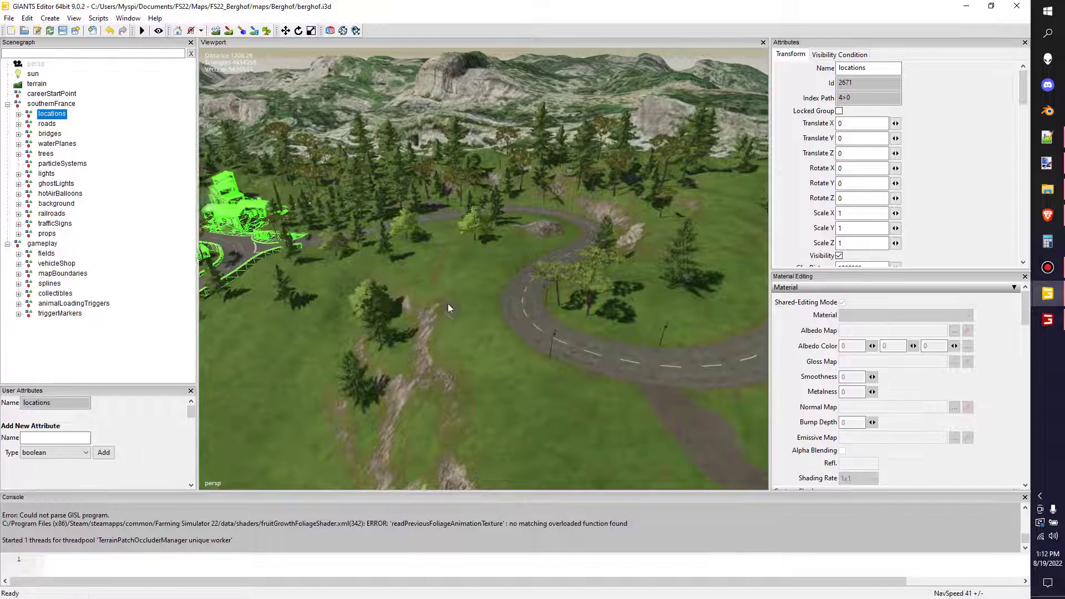
{"action": "scroll", "coordinate": [447, 303], "scroll_direction": "up", "scroll_amount": 3}
{"action": "scroll", "coordinate": [522, 237], "scroll_direction": "down", "scroll_amount": 3}
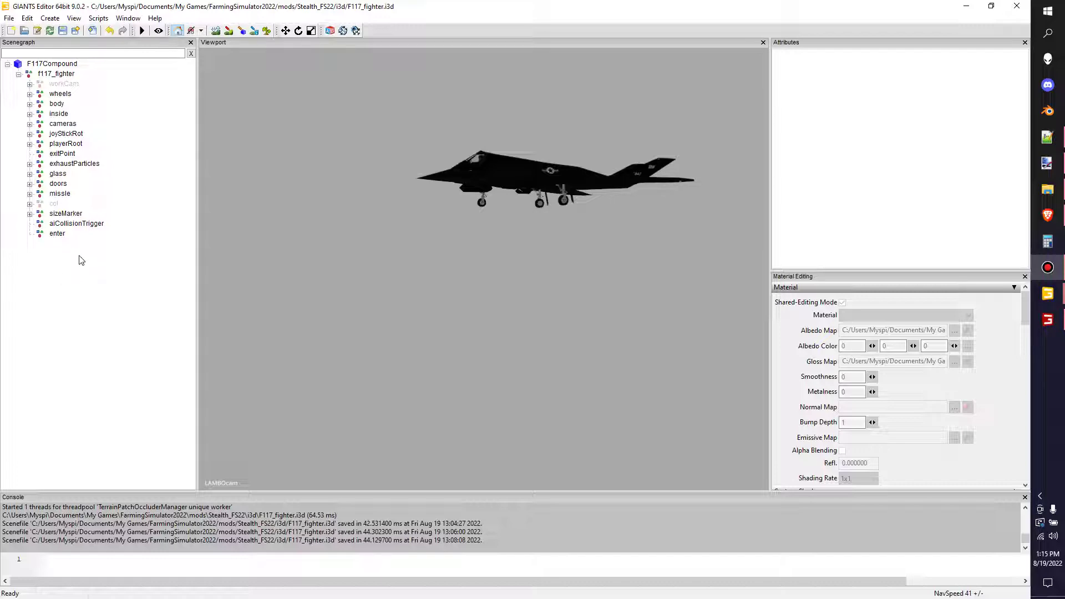
{"action": "left_click", "coordinate": [57, 234]}
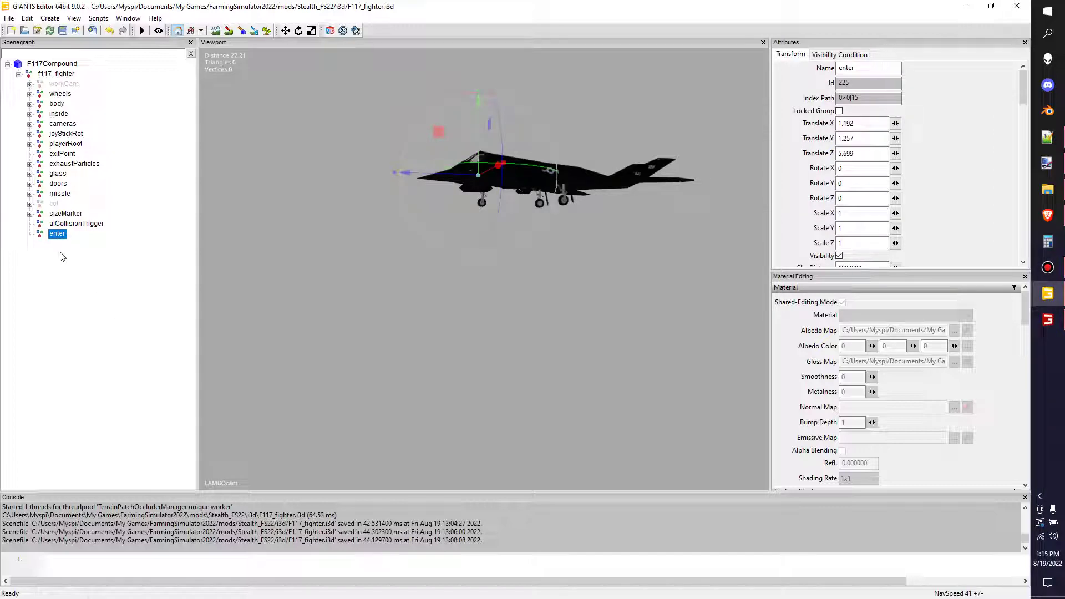
{"action": "right_click", "coordinate": [54, 237]}
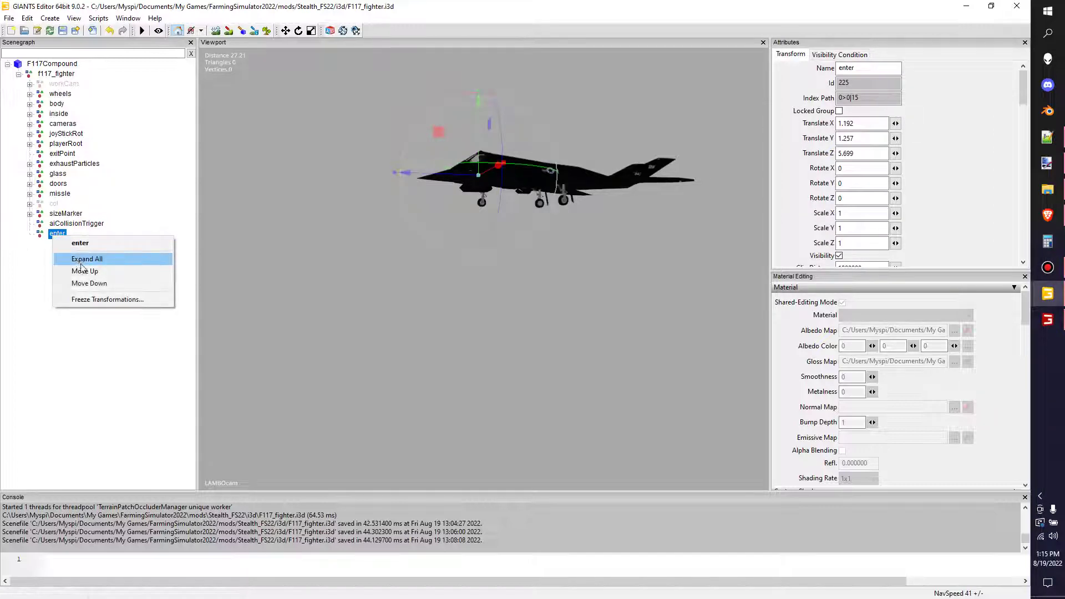
{"action": "left_click", "coordinate": [85, 271]}
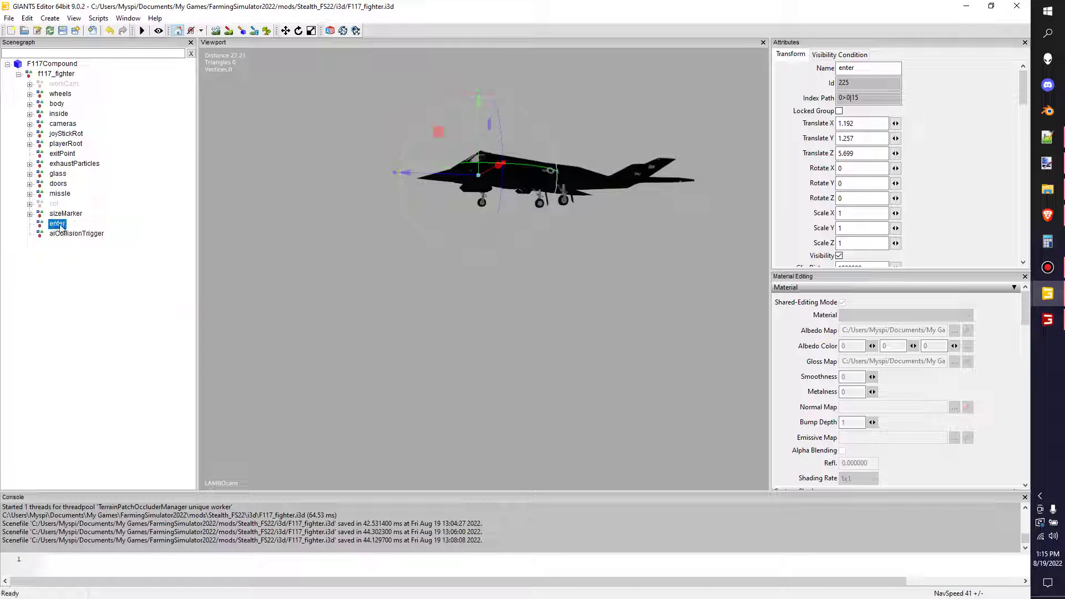
{"action": "right_click", "coordinate": [61, 225]}
{"action": "left_click", "coordinate": [94, 272]}
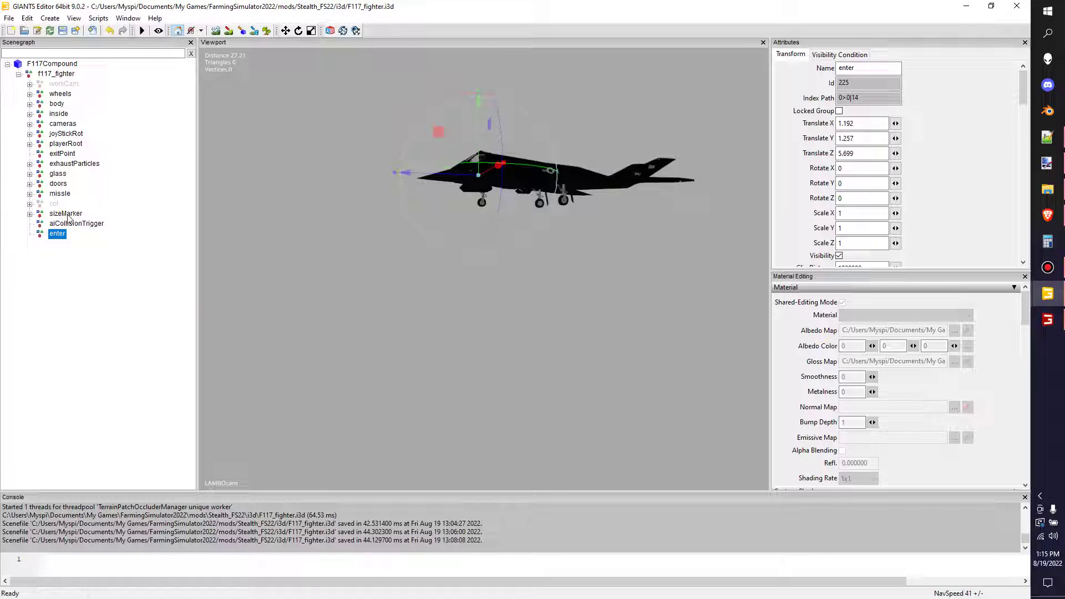
{"action": "left_click", "coordinate": [58, 84]}
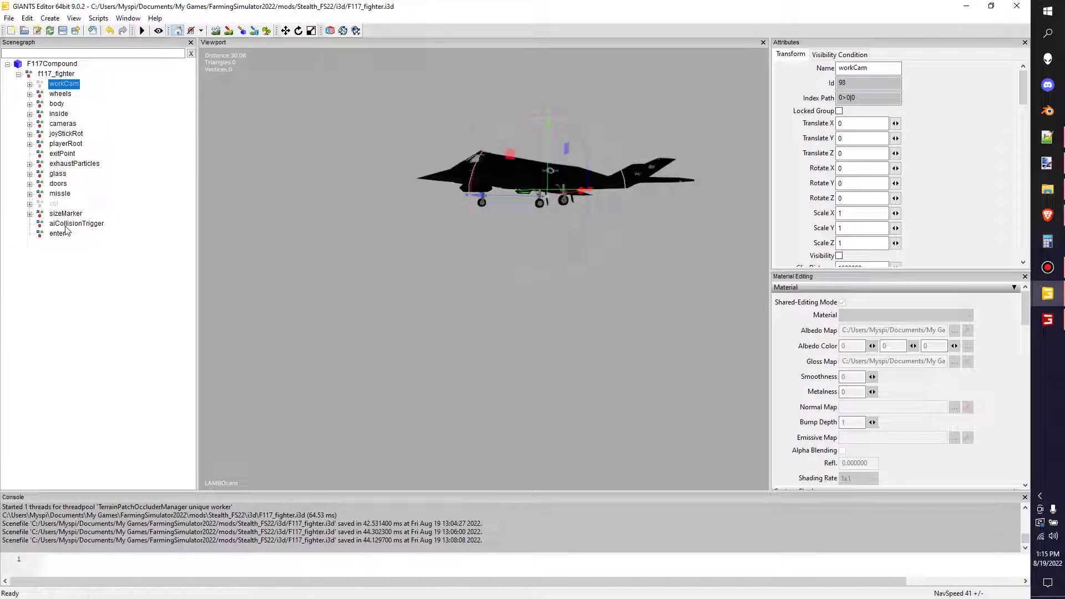
{"action": "left_click", "coordinate": [66, 225], "text": "shift"}
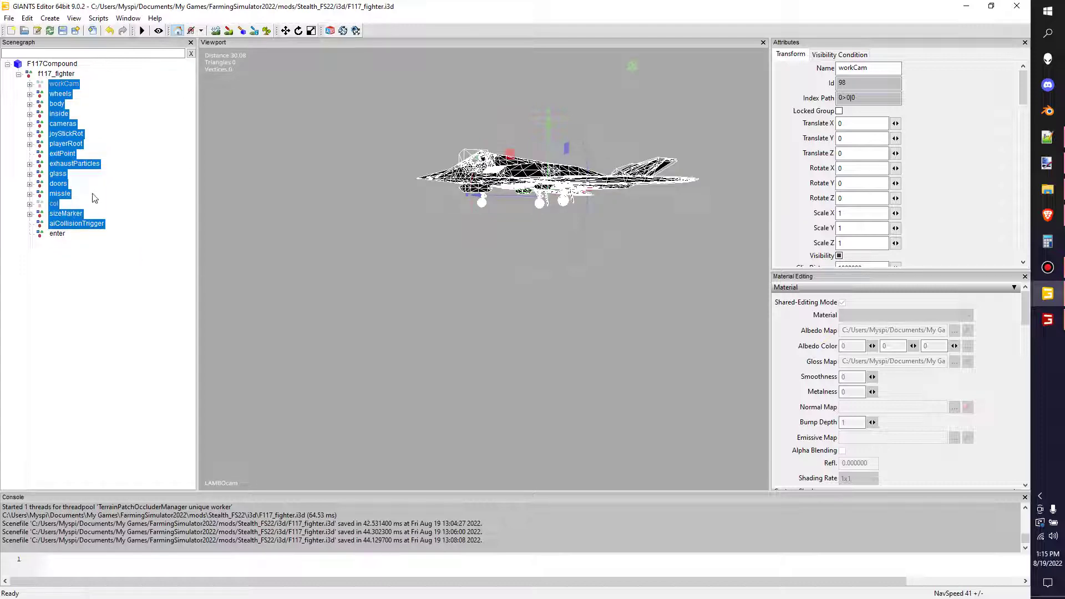
{"action": "key", "text": "Delete"}
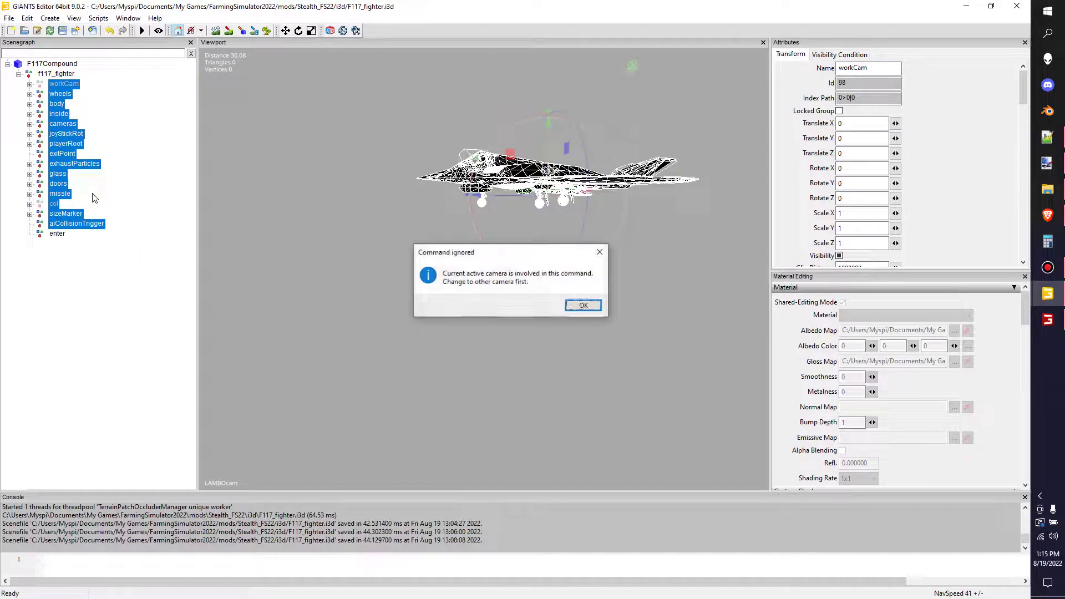
{"action": "left_click", "coordinate": [592, 303]}
{"action": "right_click", "coordinate": [355, 253]}
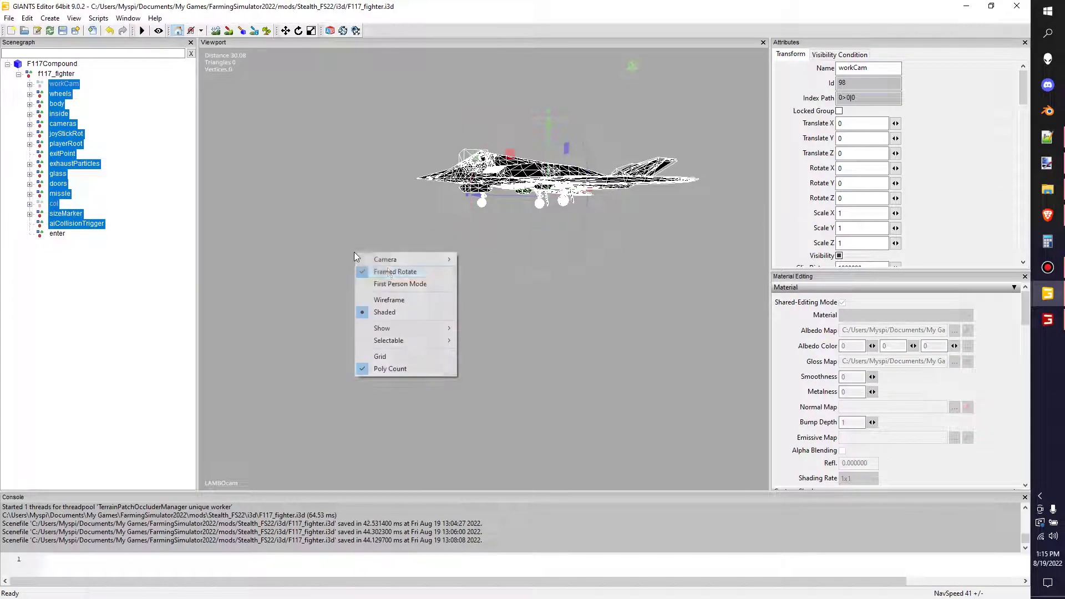
{"action": "left_click", "coordinate": [132, 261]}
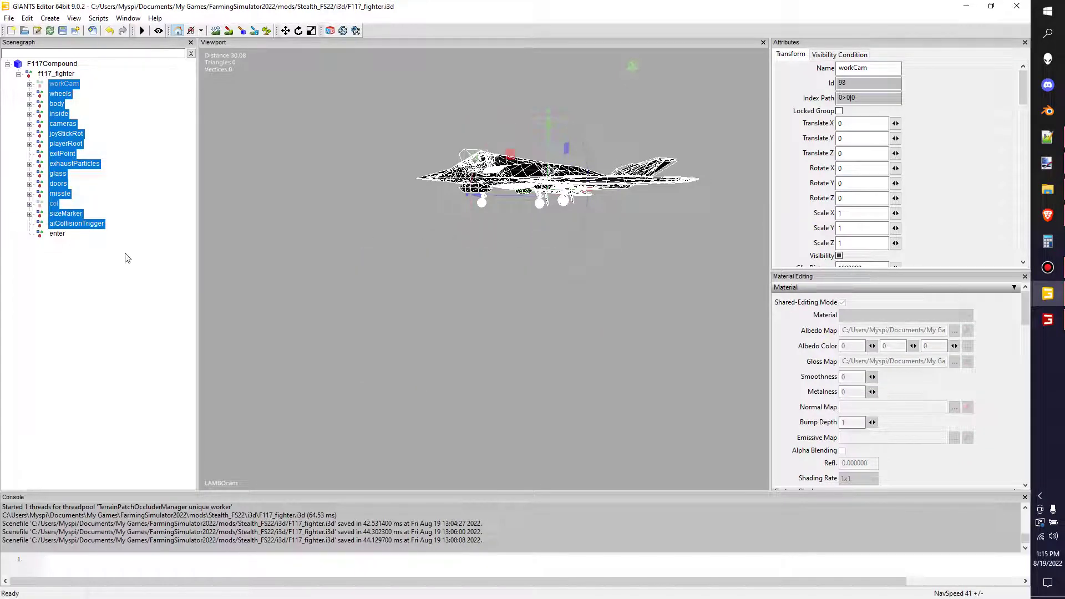
{"action": "left_click", "coordinate": [132, 260]}
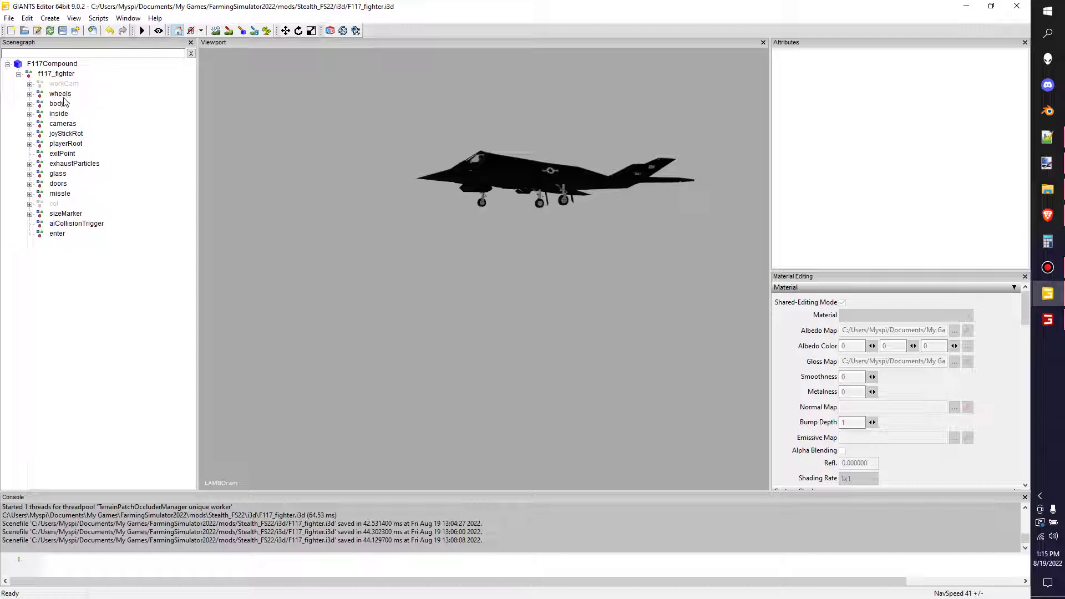
{"action": "left_click", "coordinate": [64, 95]}
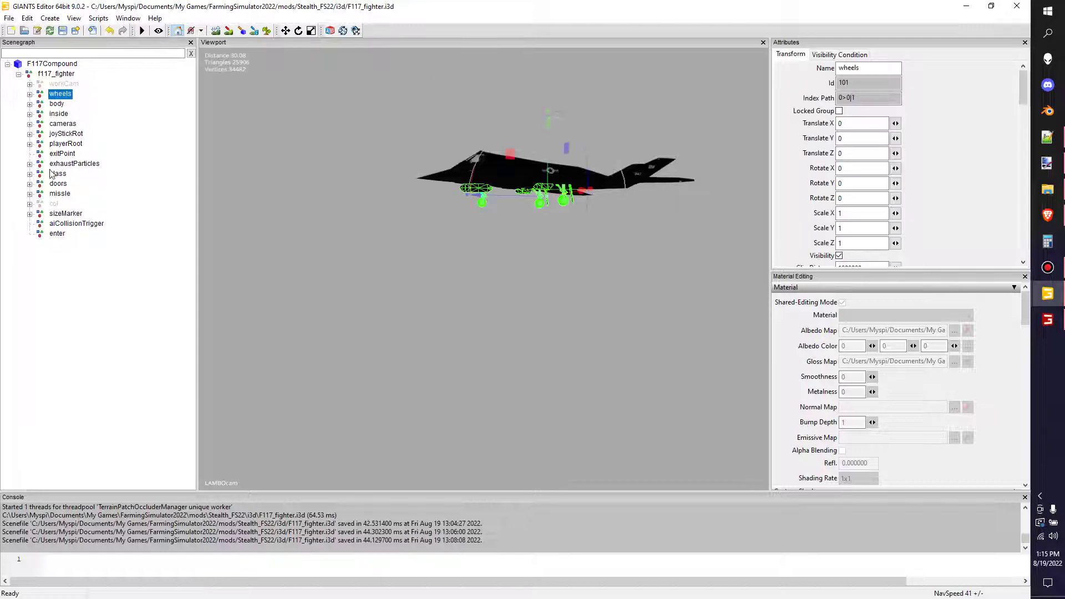
{"action": "left_click", "coordinate": [69, 224], "text": "shift"}
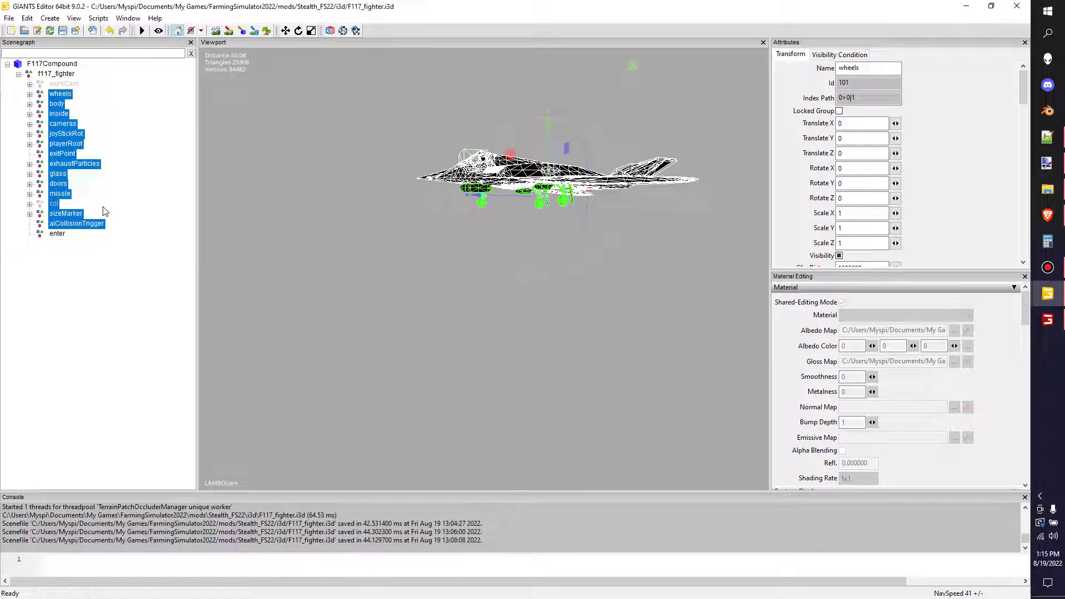
{"action": "key", "text": "Delete"}
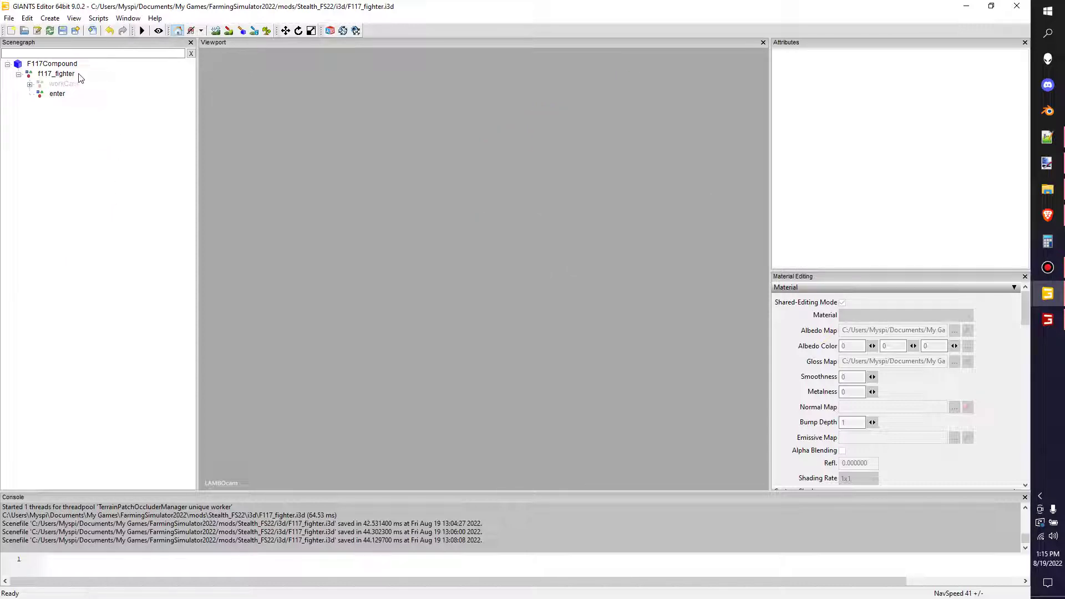
{"action": "left_click", "coordinate": [61, 76]}
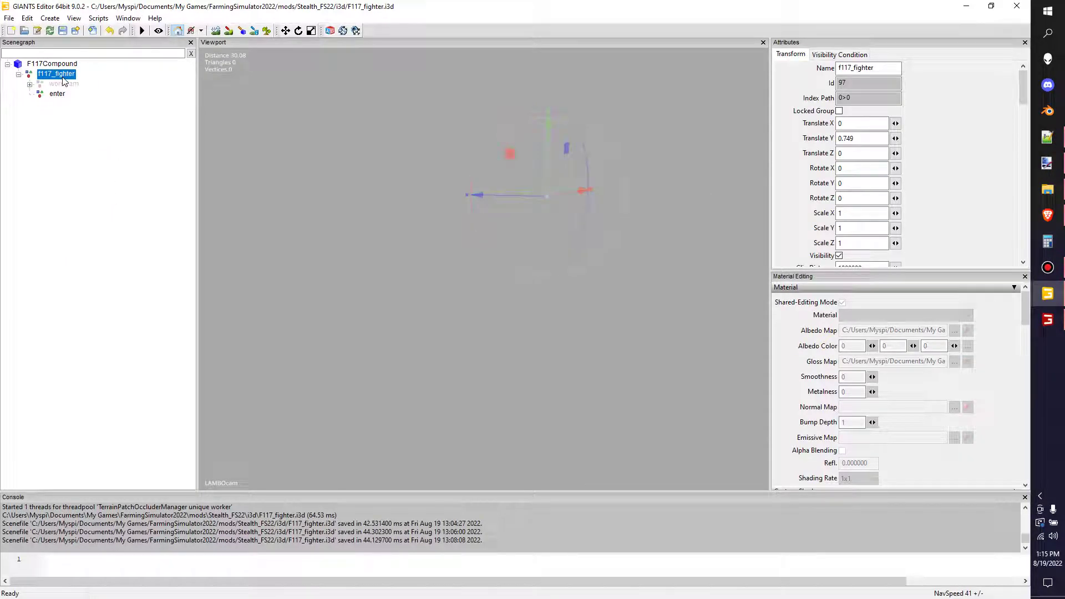
{"action": "key", "text": "ctrl+z"}
{"action": "left_click", "coordinate": [59, 95]}
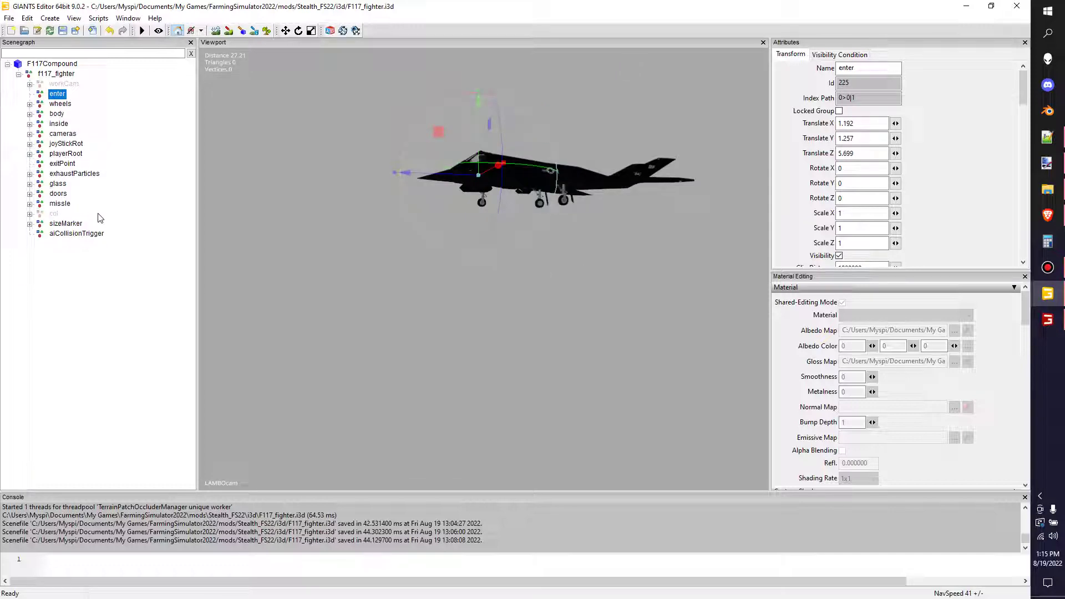
{"action": "left_click", "coordinate": [81, 310]}
{"action": "left_click", "coordinate": [55, 94]}
{"action": "key", "text": "Delete"}
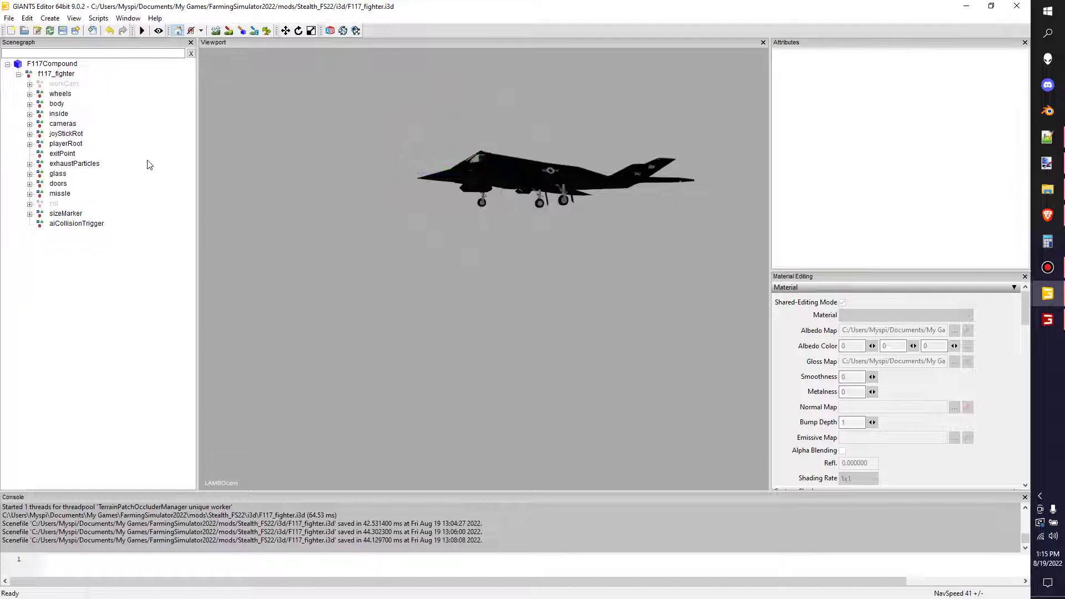
{"action": "left_click", "coordinate": [51, 74]}
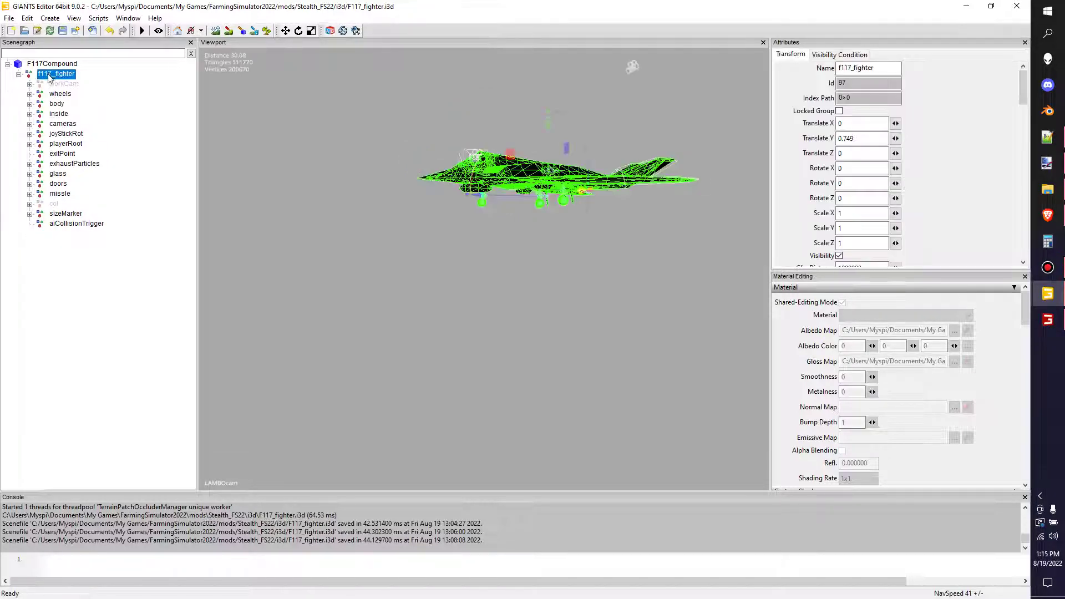
{"action": "key", "text": "ctrl+z"}
{"action": "left_click", "coordinate": [100, 248]}
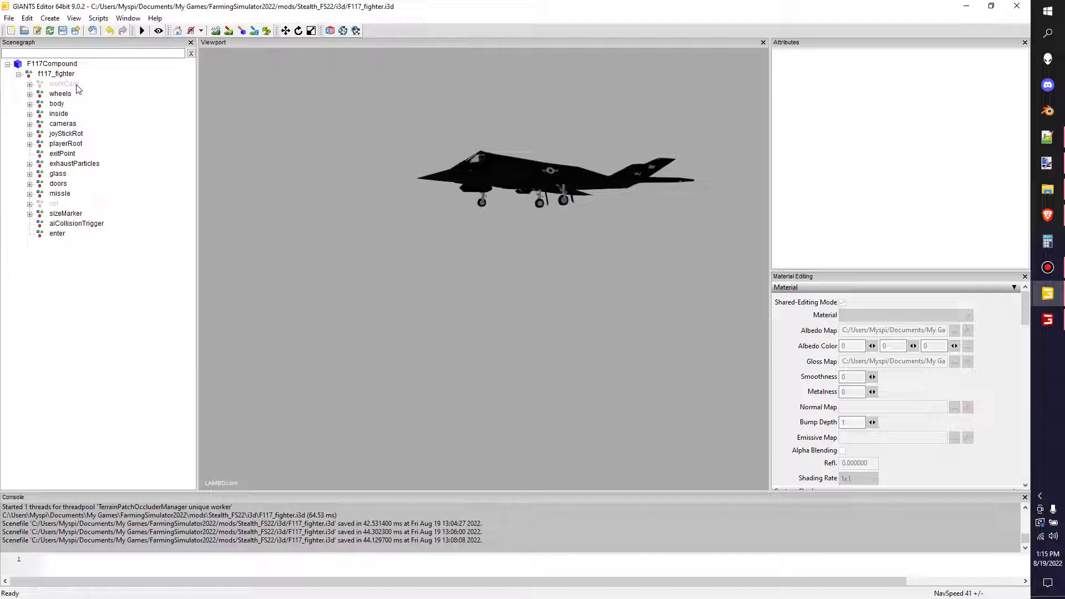
{"action": "left_click", "coordinate": [66, 116]}
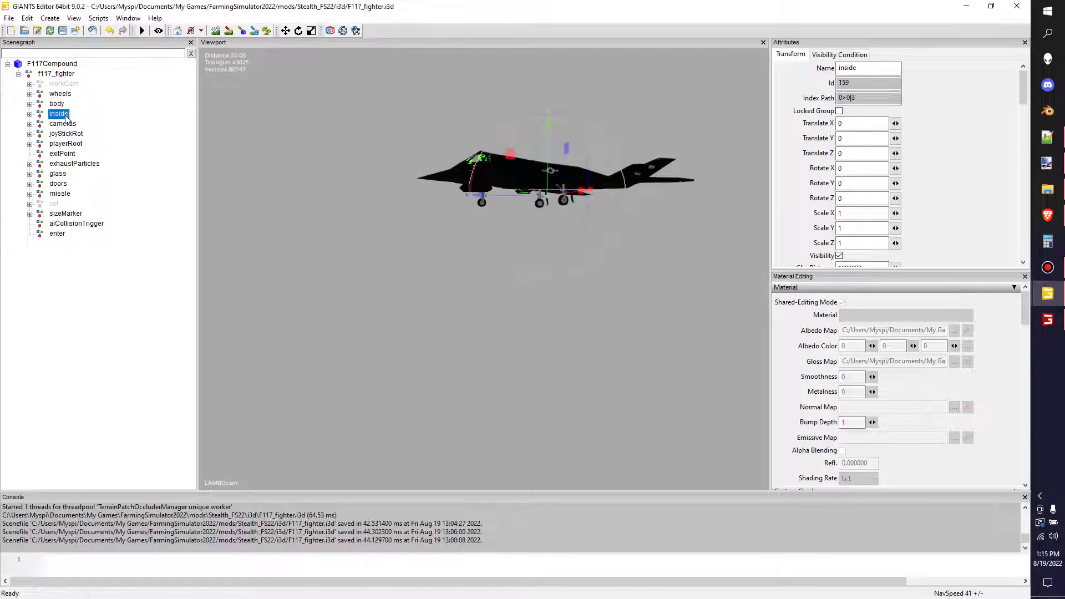
{"action": "left_click", "coordinate": [79, 371]}
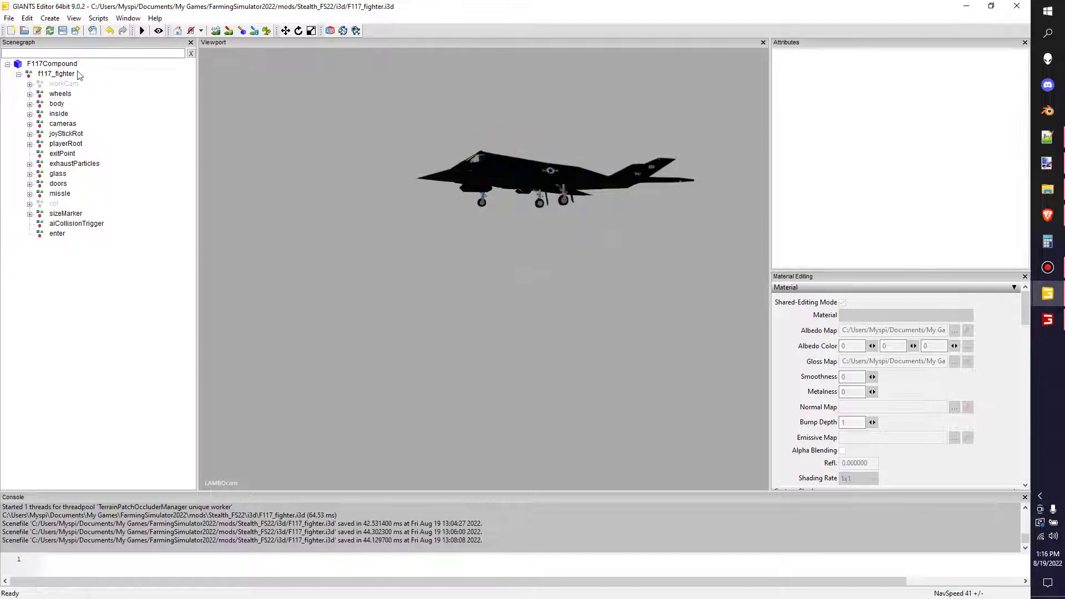
Step: Select the f117_fighter node and bring the view closer to the F-117
{"action": "left_click", "coordinate": [48, 64]}
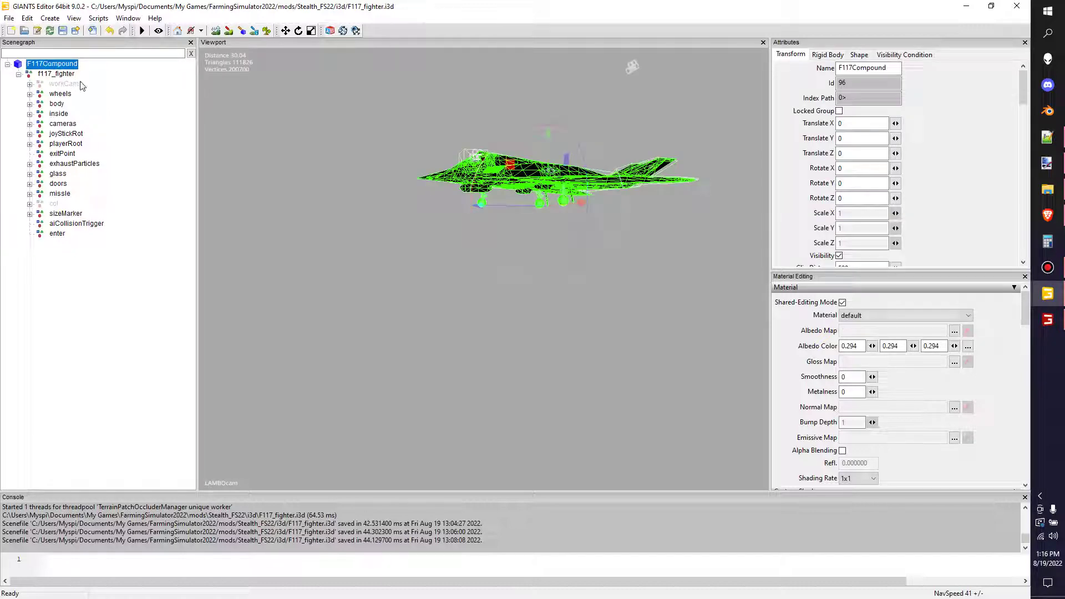
{"action": "scroll", "coordinate": [454, 192], "scroll_direction": "up", "scroll_amount": 6}
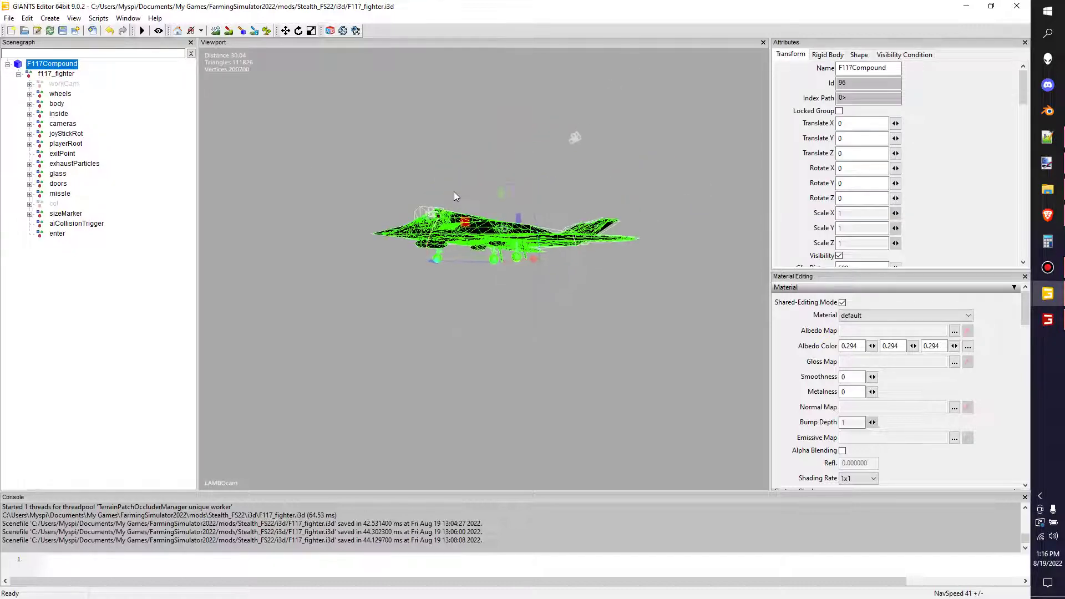
{"action": "scroll", "coordinate": [445, 302], "scroll_direction": "down", "scroll_amount": 5}
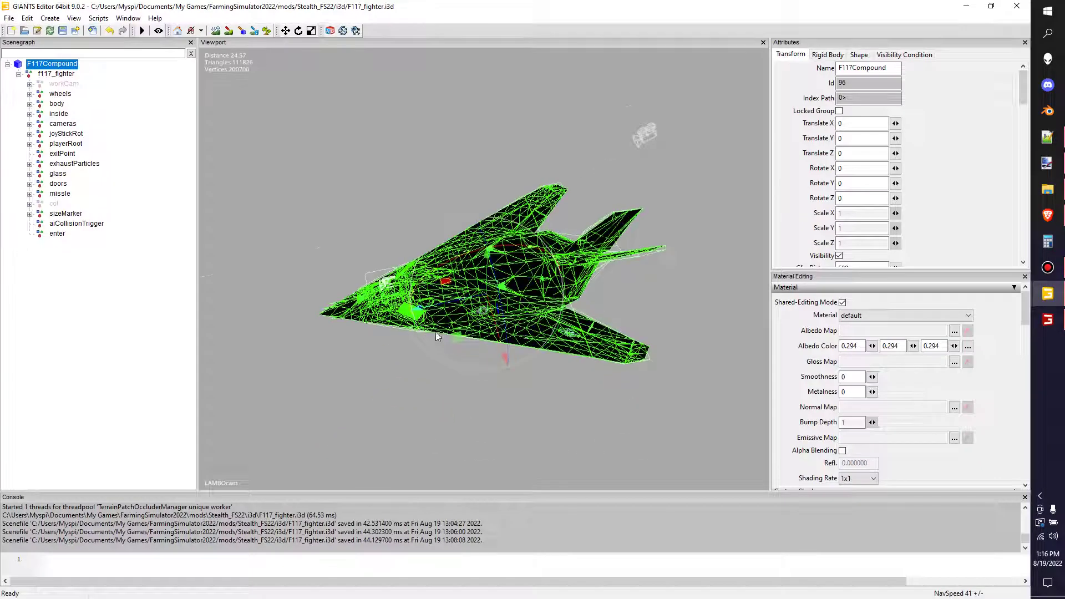
{"action": "left_click", "coordinate": [56, 73]}
{"action": "scroll", "coordinate": [509, 256], "scroll_direction": "down", "scroll_amount": 5}
{"action": "right_click_drag", "start_coordinate": [508, 256], "coordinate": [509, 312]}
{"action": "scroll", "coordinate": [508, 278], "scroll_direction": "up", "scroll_amount": 4}
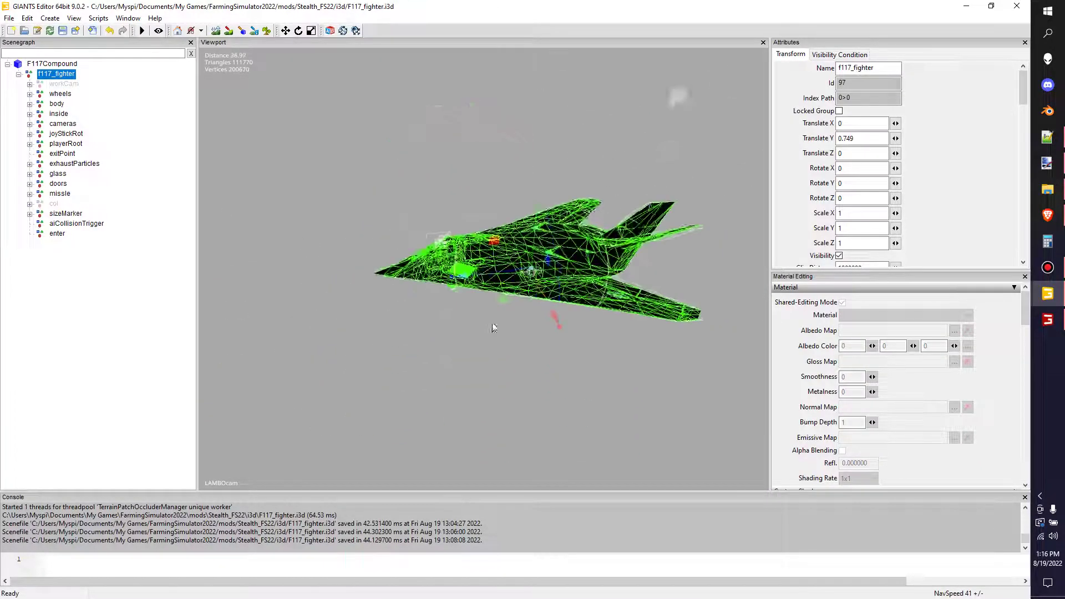
Step: Drag the fighter along its Z axis, then orbit to a large side view of the aircraft
{"action": "left_click_drag", "start_coordinate": [529, 254], "coordinate": [423, 289]}
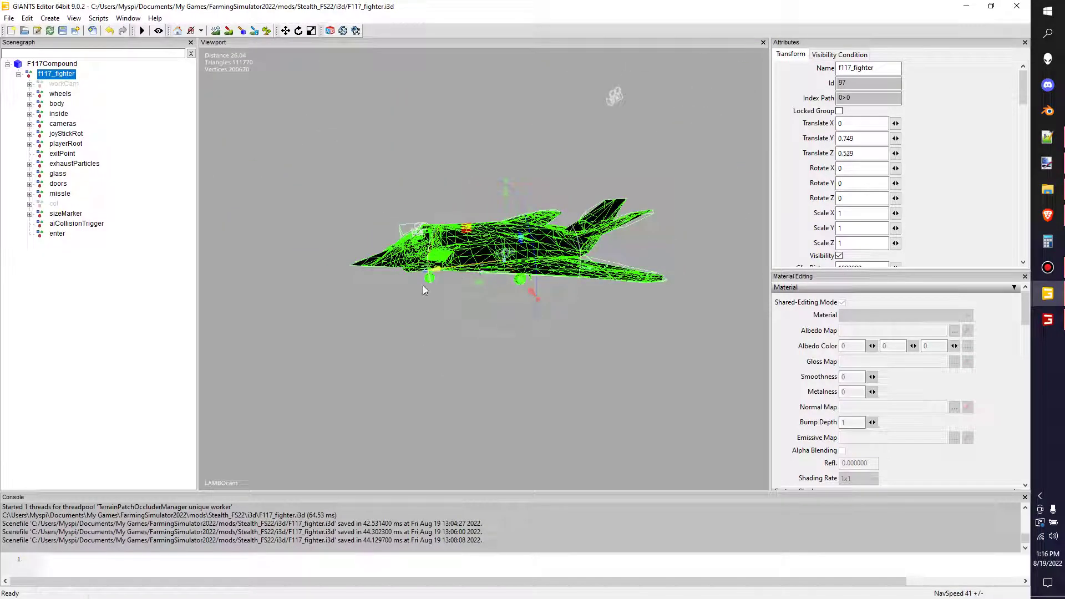
{"action": "left_click_drag", "start_coordinate": [534, 275], "coordinate": [482, 255]}
{"action": "right_click_drag", "start_coordinate": [481, 260], "coordinate": [311, 227]}
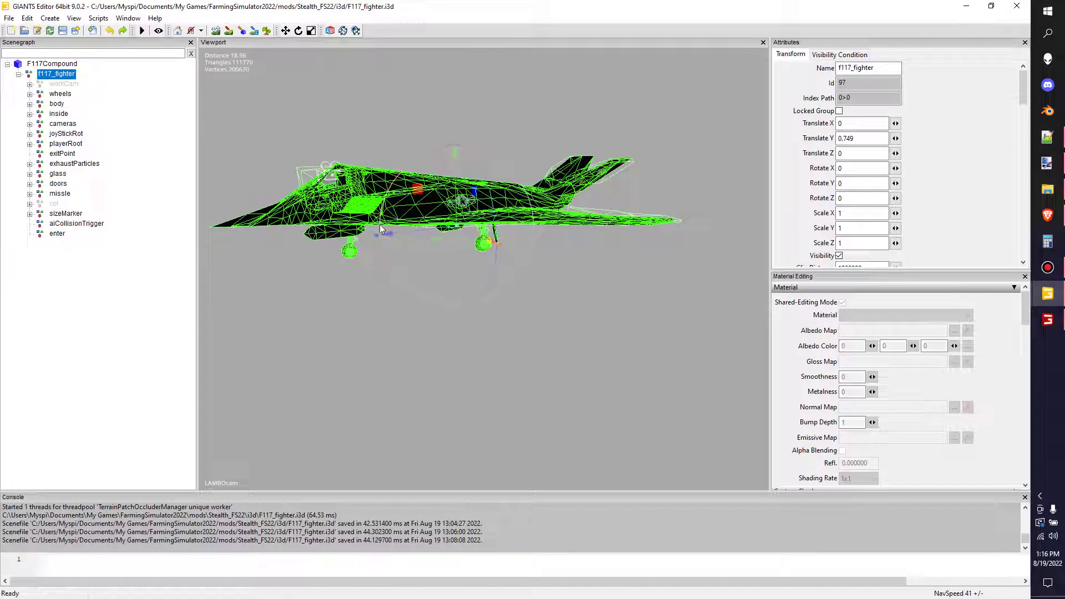
Step: Turn on the viewport grid beneath the aircraft and select the wheels group
{"action": "right_click", "coordinate": [477, 307]}
{"action": "left_click", "coordinate": [514, 409]}
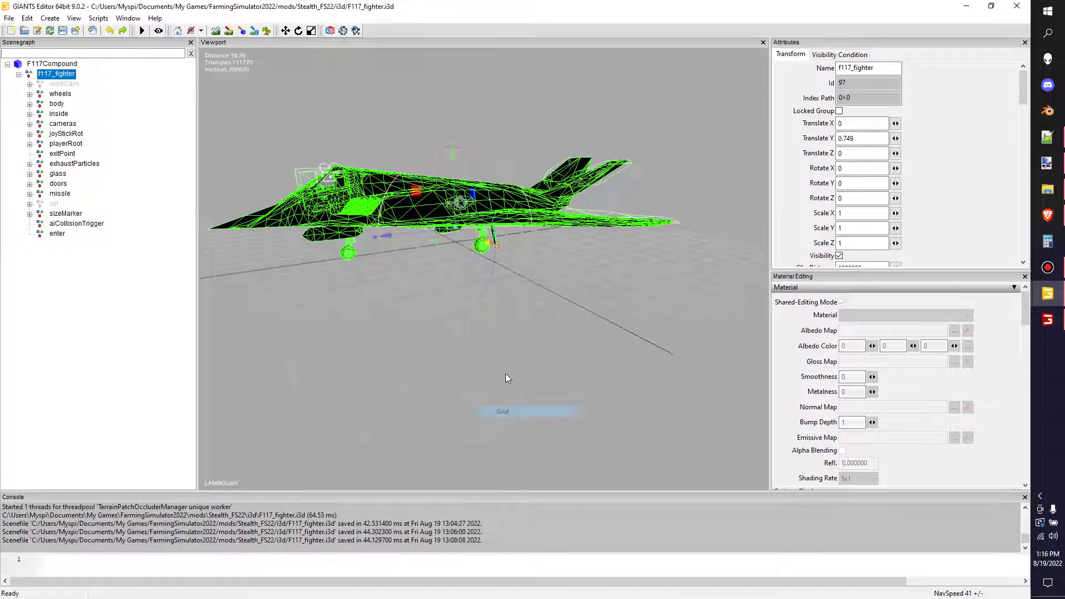
{"action": "right_click_drag", "start_coordinate": [504, 378], "coordinate": [510, 275]}
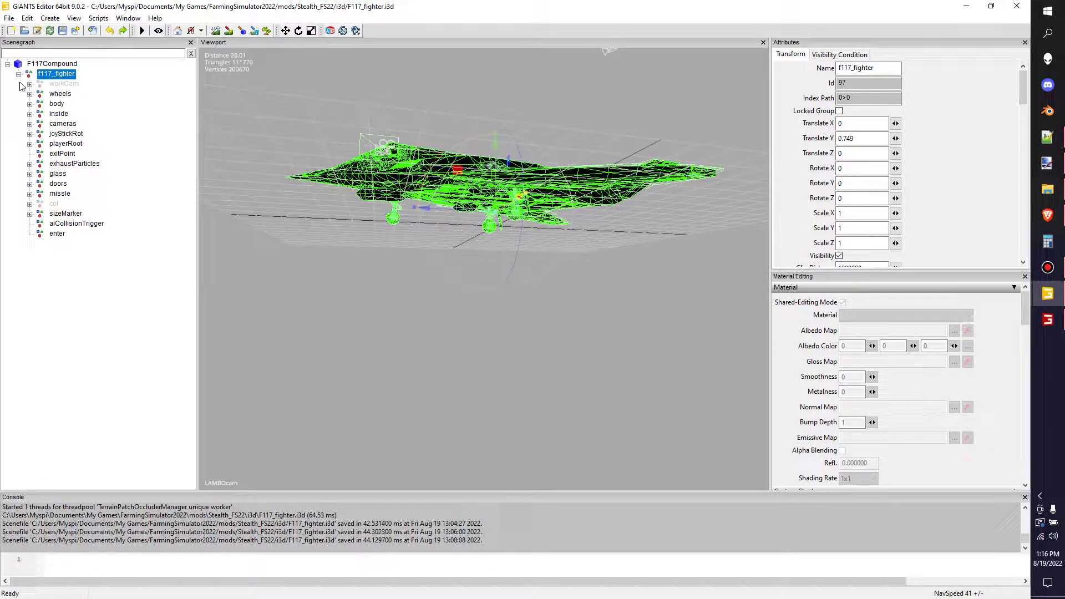
{"action": "left_click", "coordinate": [62, 94]}
{"action": "left_click_drag", "start_coordinate": [498, 156], "coordinate": [498, 74]}
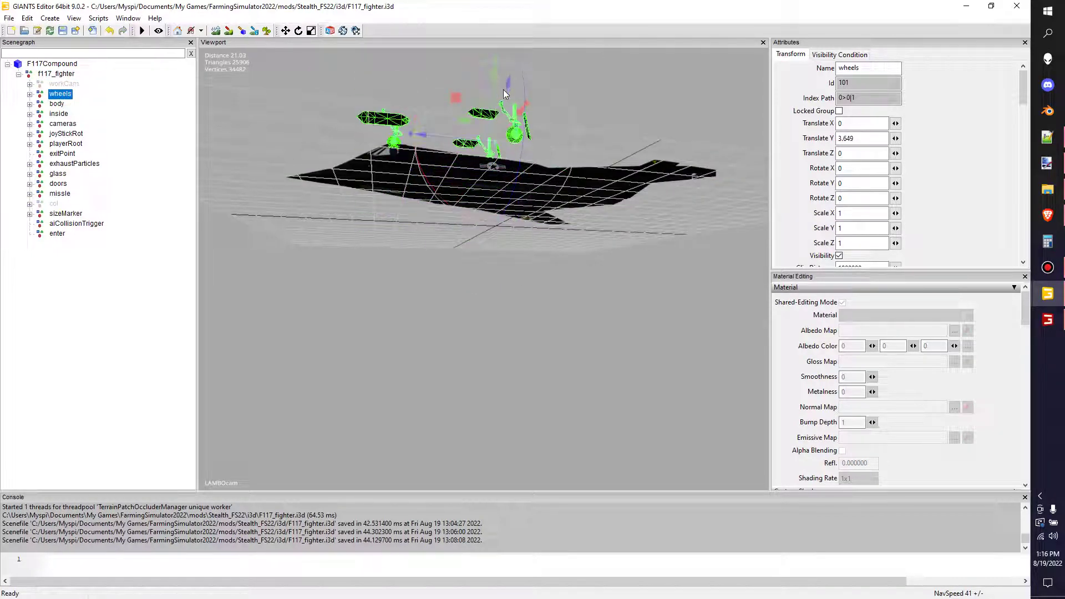
{"action": "key", "text": "ctrl+z"}
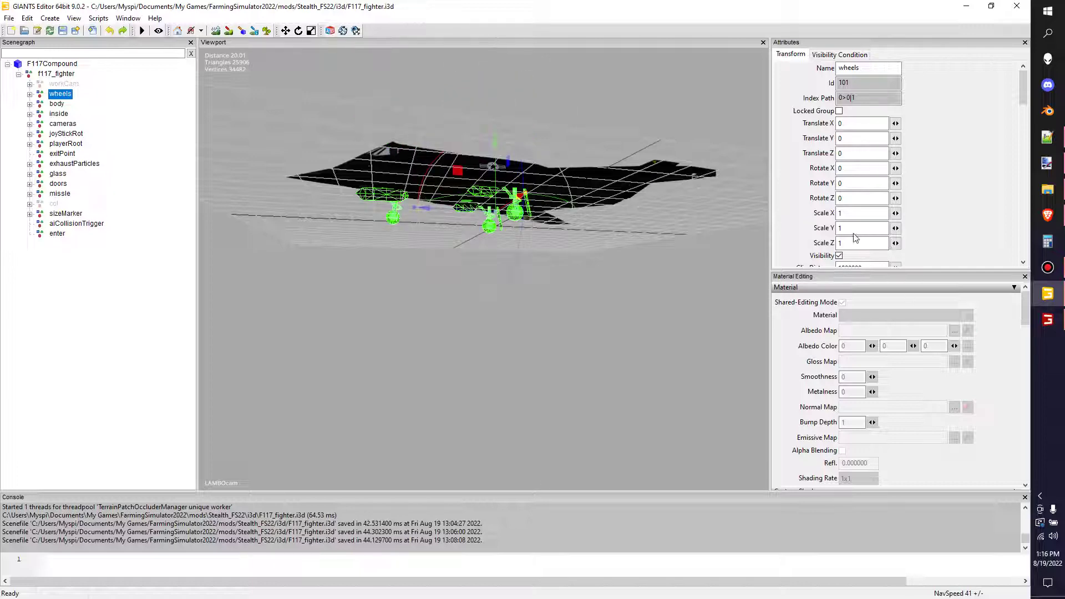
{"action": "double_click", "coordinate": [859, 213]}
{"action": "type", "text": "2"}
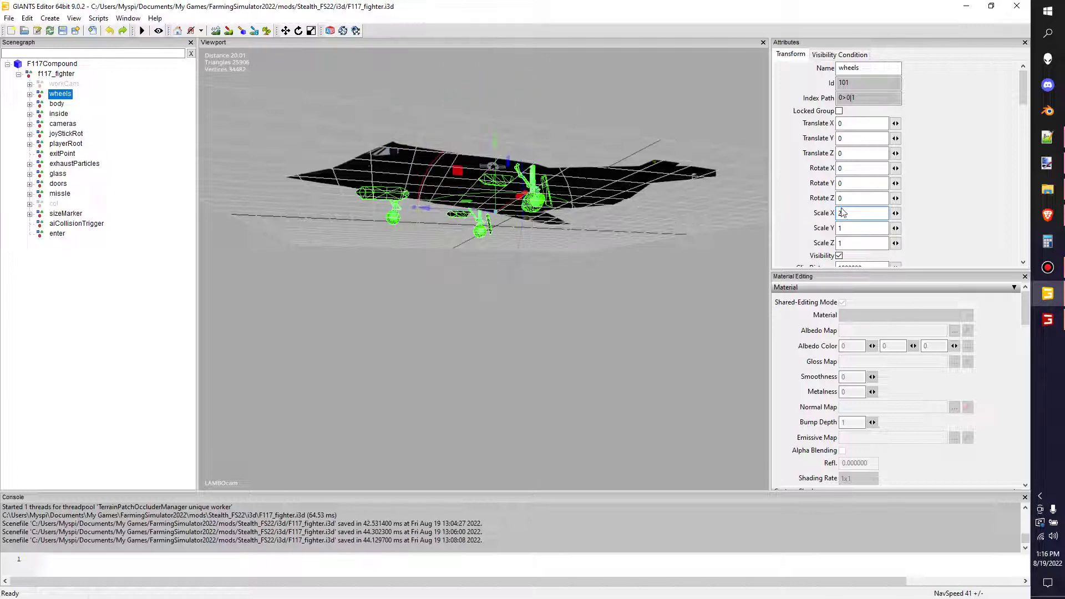
{"action": "double_click", "coordinate": [860, 213]}
{"action": "type", "text": "1"}
{"action": "key", "text": "Return"}
{"action": "right_click_drag", "start_coordinate": [280, 248], "coordinate": [300, 295]}
{"action": "scroll", "coordinate": [299, 295], "scroll_direction": "up", "scroll_amount": 5}
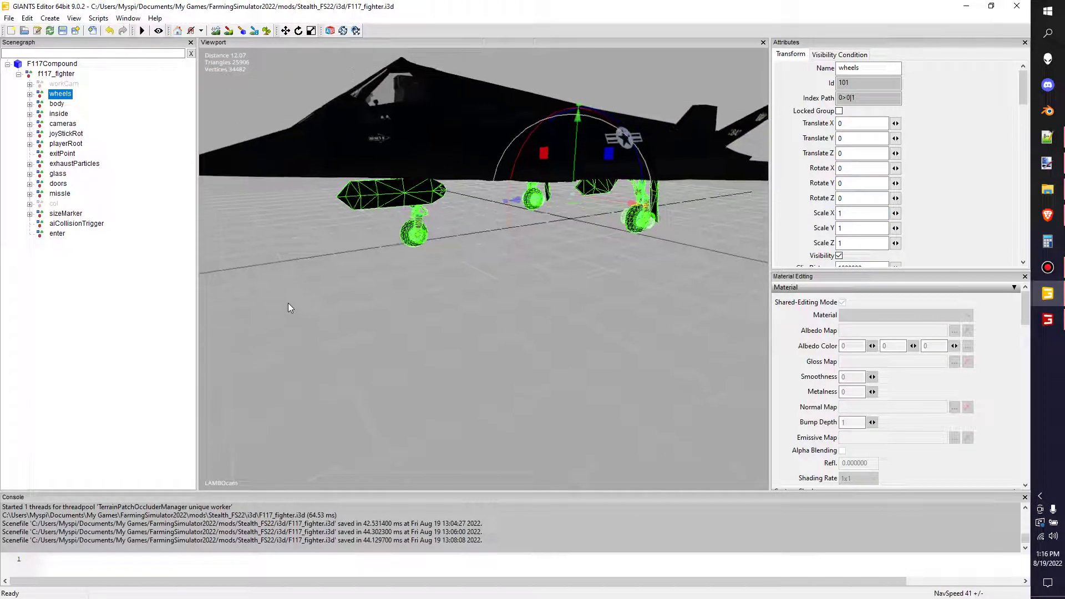
Step: Expand wheels and front to reveal the Fdoor and rotFront nodes
{"action": "left_click", "coordinate": [29, 94]}
{"action": "left_click", "coordinate": [66, 104]}
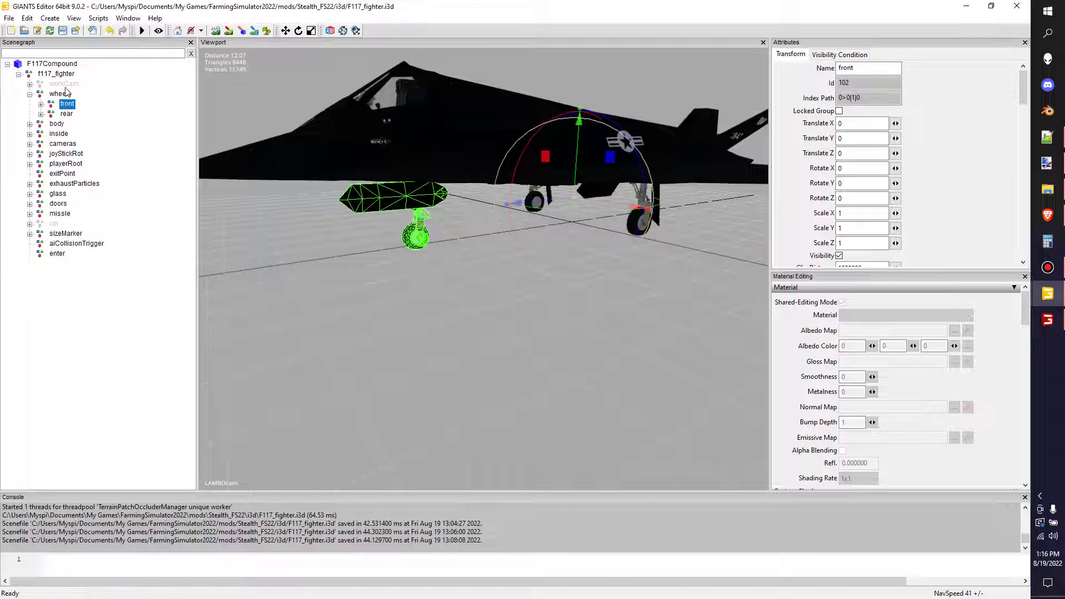
{"action": "left_click", "coordinate": [54, 94]}
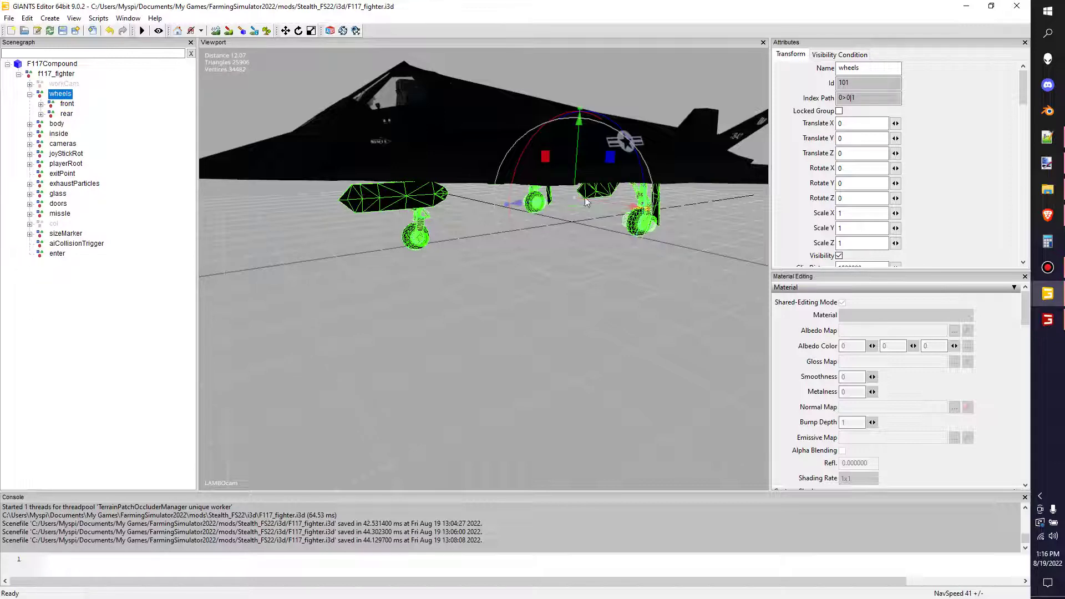
{"action": "left_click", "coordinate": [67, 104]}
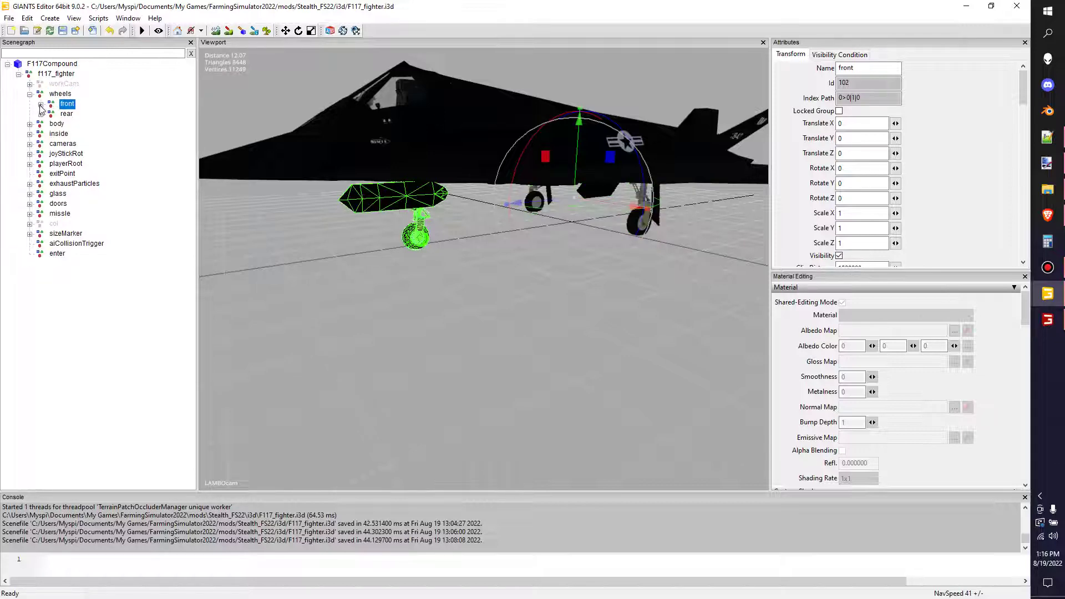
{"action": "left_click", "coordinate": [41, 104]}
{"action": "left_click", "coordinate": [77, 114]}
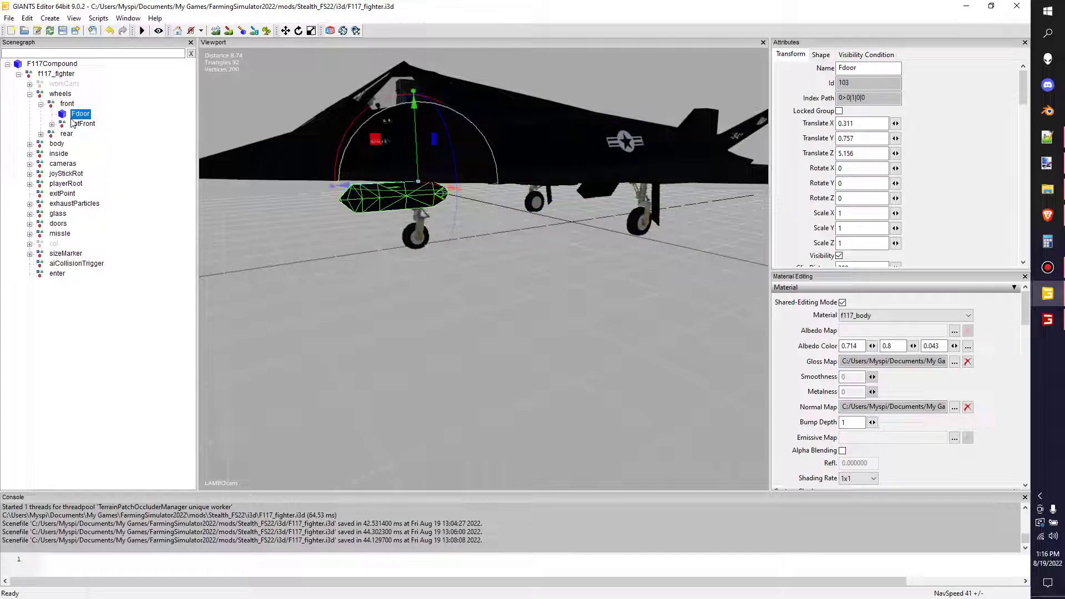
{"action": "left_click", "coordinate": [77, 124]}
Step: Expand rotFront and frontWheel, inspect _18x8_50_8_, and check frontWheel's Index Path
{"action": "left_click", "coordinate": [51, 123]}
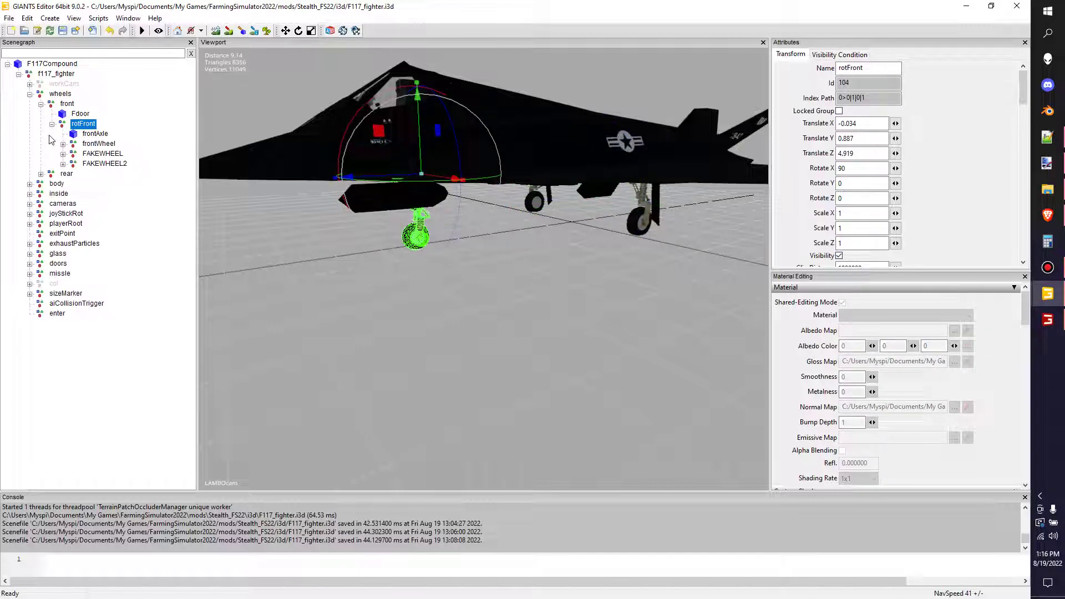
{"action": "left_click", "coordinate": [90, 146]}
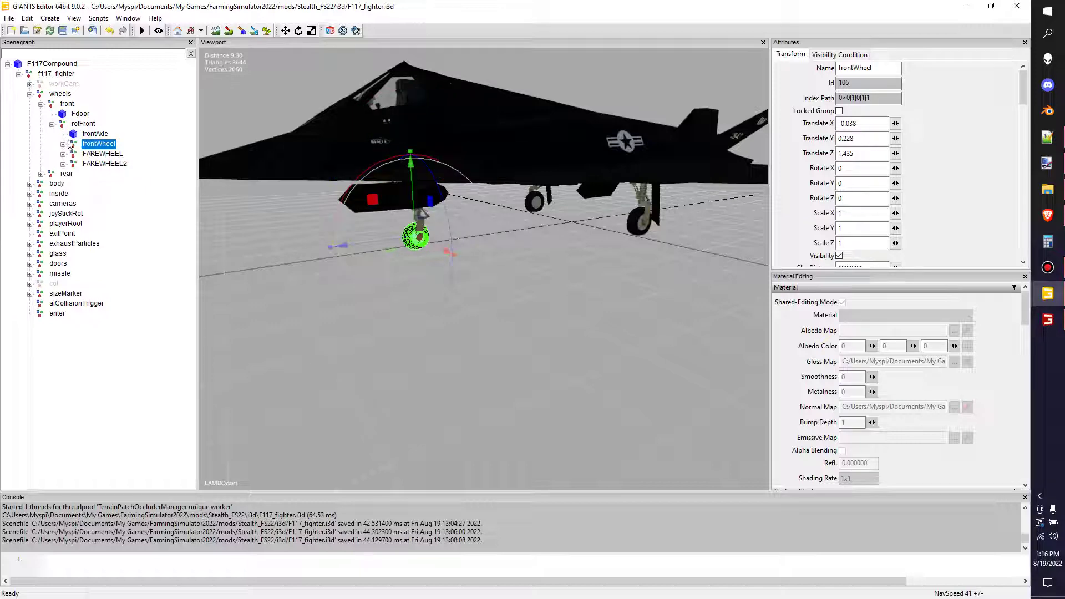
{"action": "left_click", "coordinate": [63, 145]}
{"action": "left_click", "coordinate": [106, 155]}
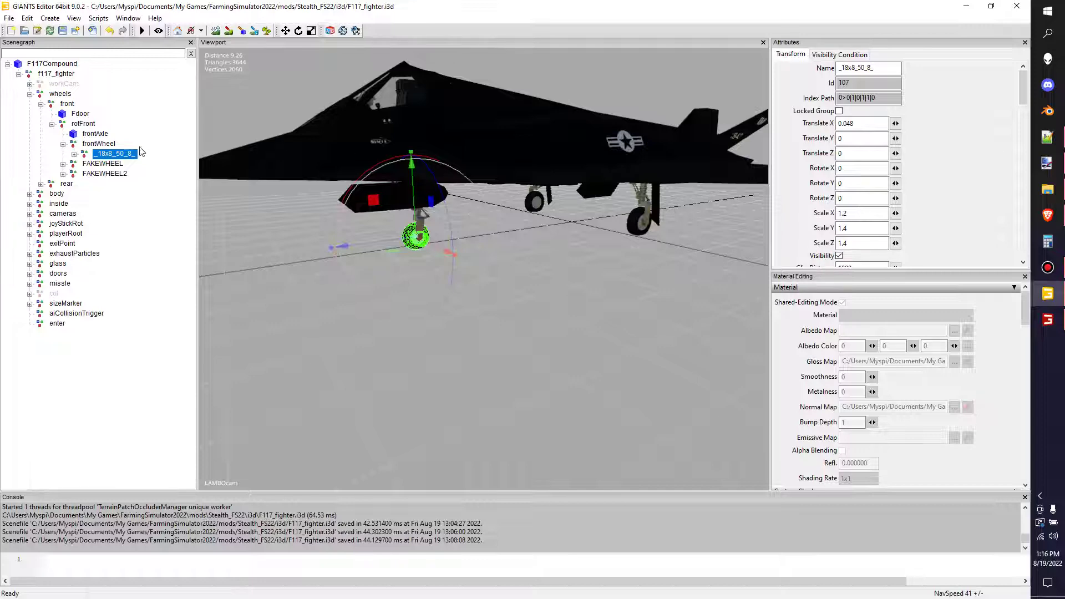
{"action": "left_click", "coordinate": [93, 145]}
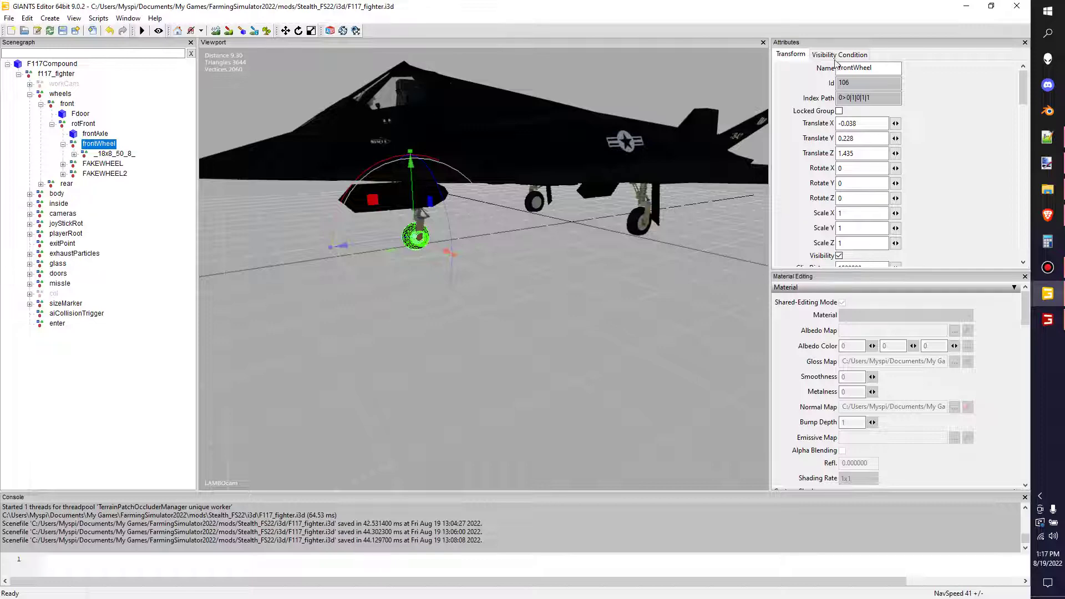
{"action": "triple_click", "coordinate": [865, 98]}
{"action": "left_click", "coordinate": [167, 194]}
{"action": "left_click", "coordinate": [96, 145]}
{"action": "right_click", "coordinate": [103, 155]}
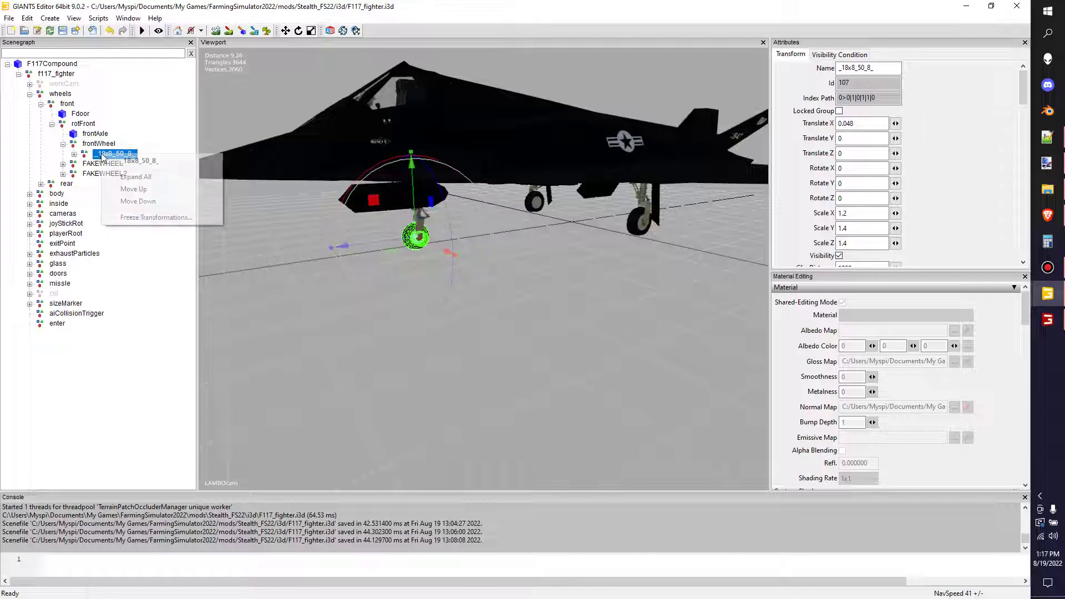
{"action": "left_click", "coordinate": [166, 215]}
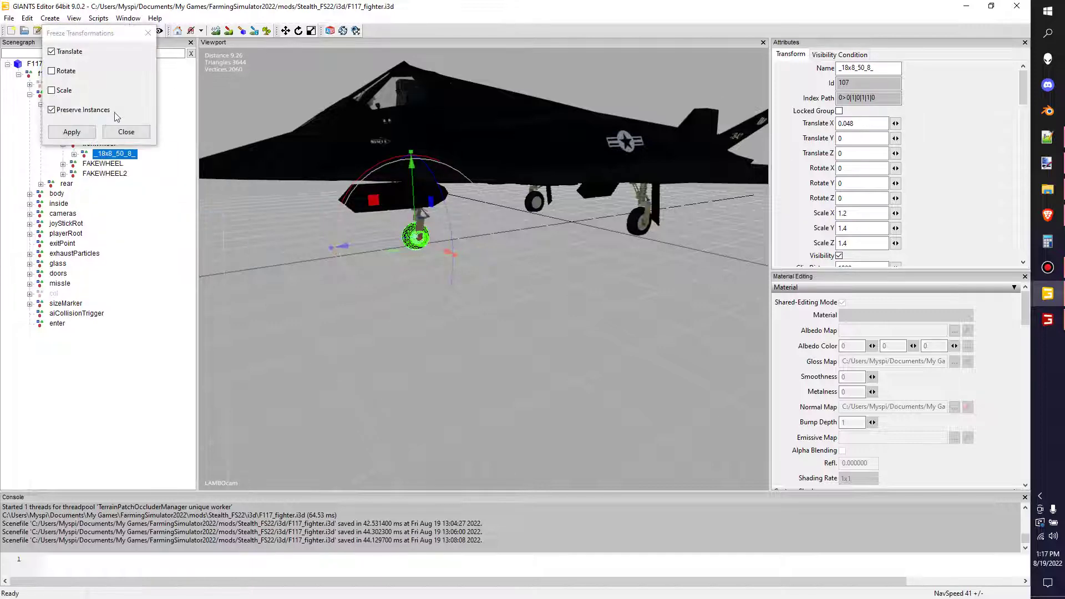
{"action": "left_click", "coordinate": [51, 51]}
{"action": "left_click", "coordinate": [52, 90]}
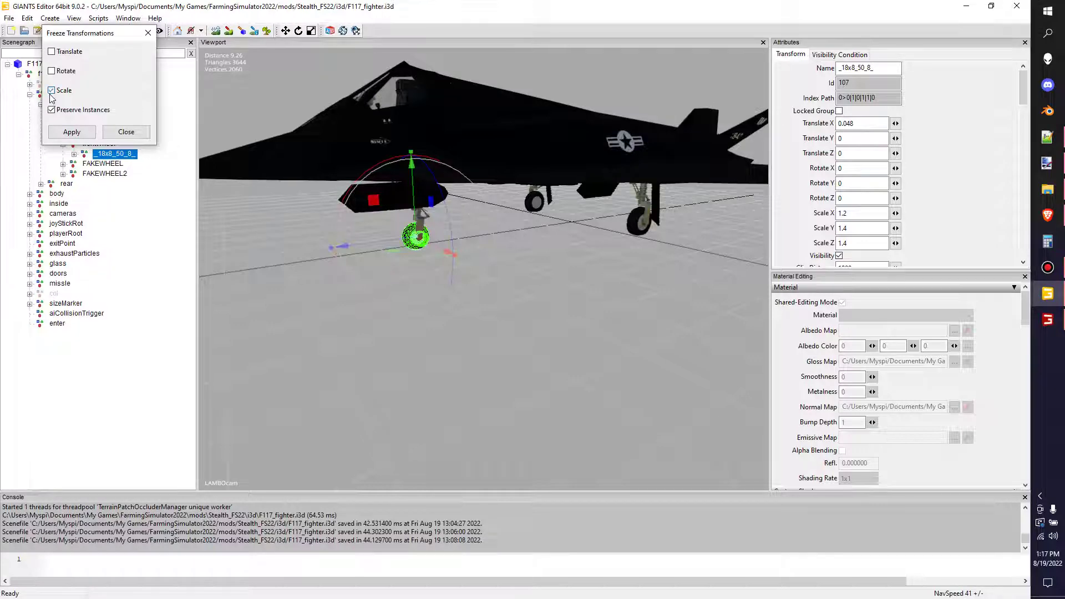
{"action": "left_click", "coordinate": [148, 33]}
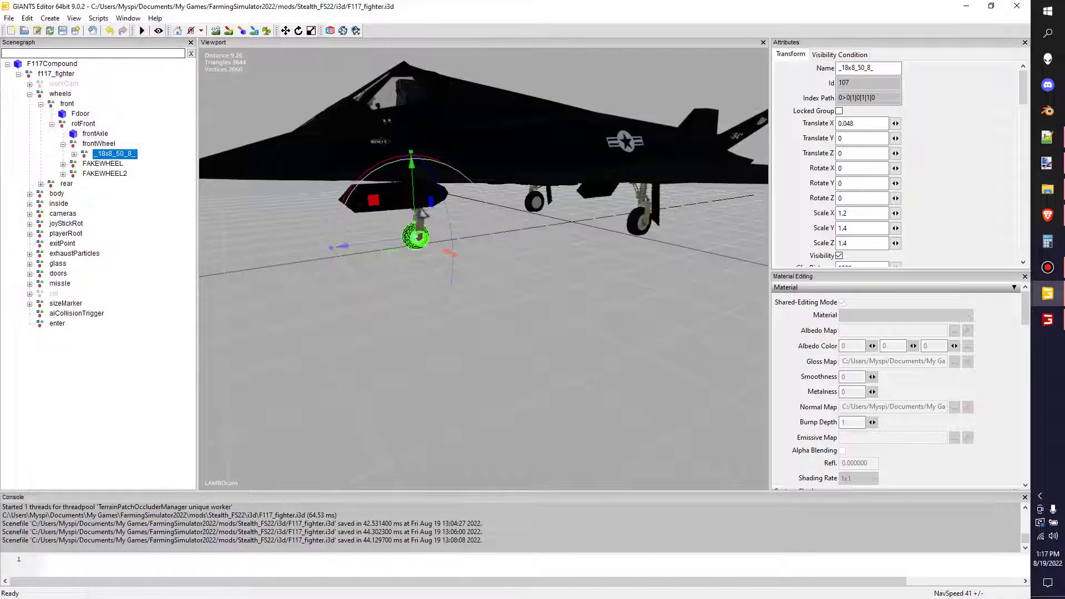